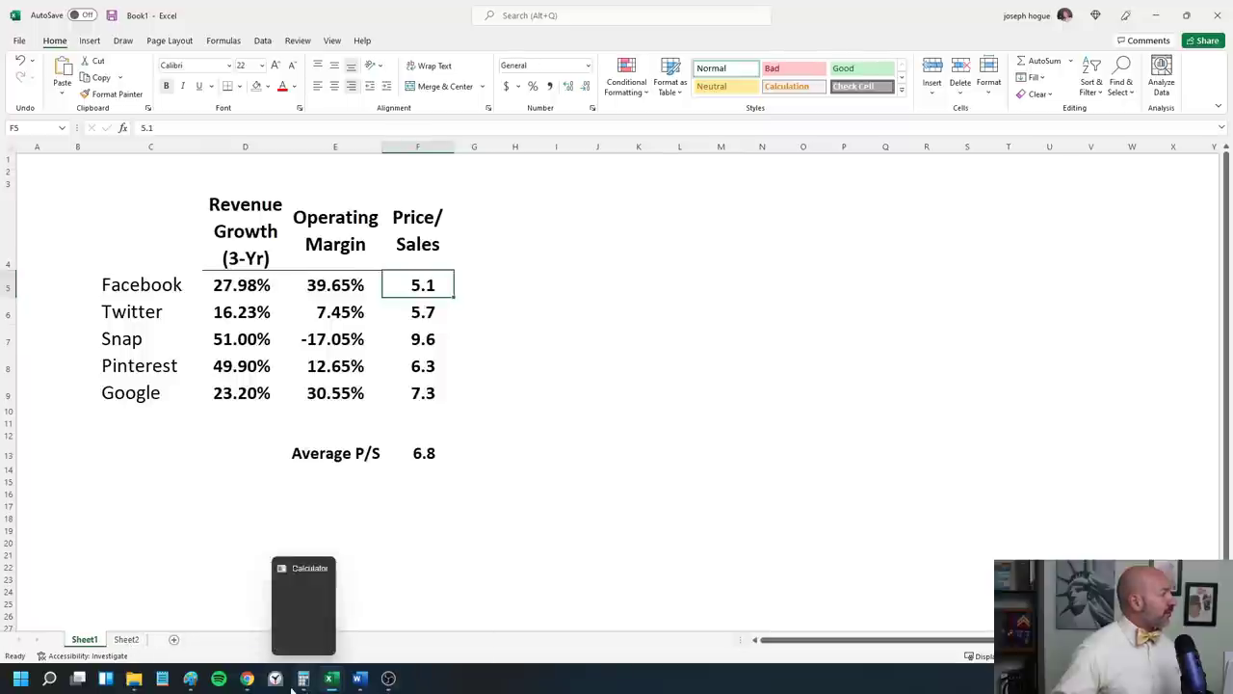
Step: Switch to Chrome and review Meta's valuation statistics and annual income statement on Yahoo Finance
left_click(246, 679)
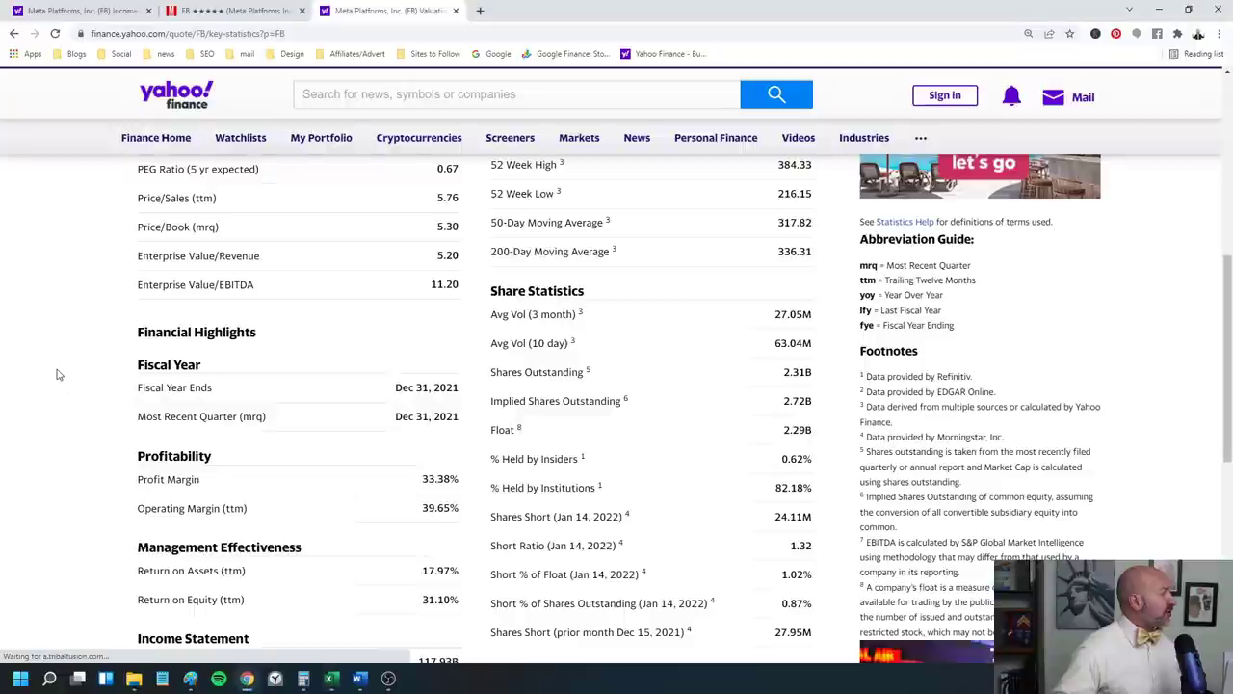
scroll(68, 362, "up", 4)
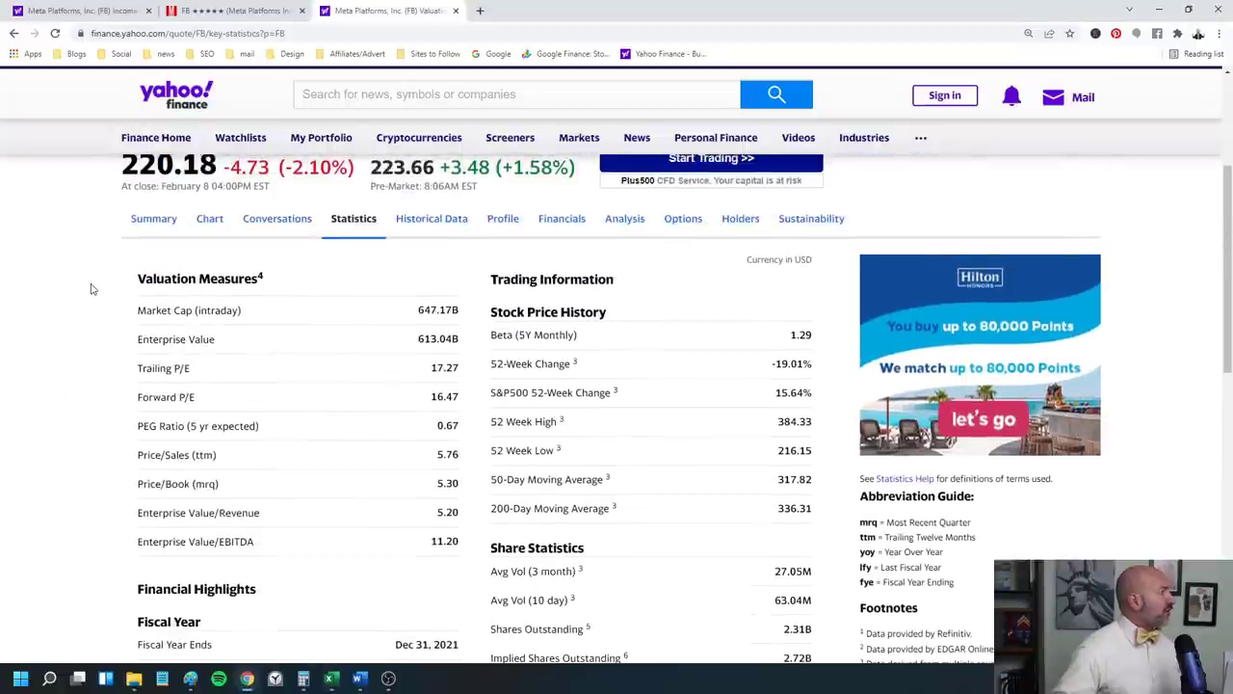
scroll(86, 559, "down", 1)
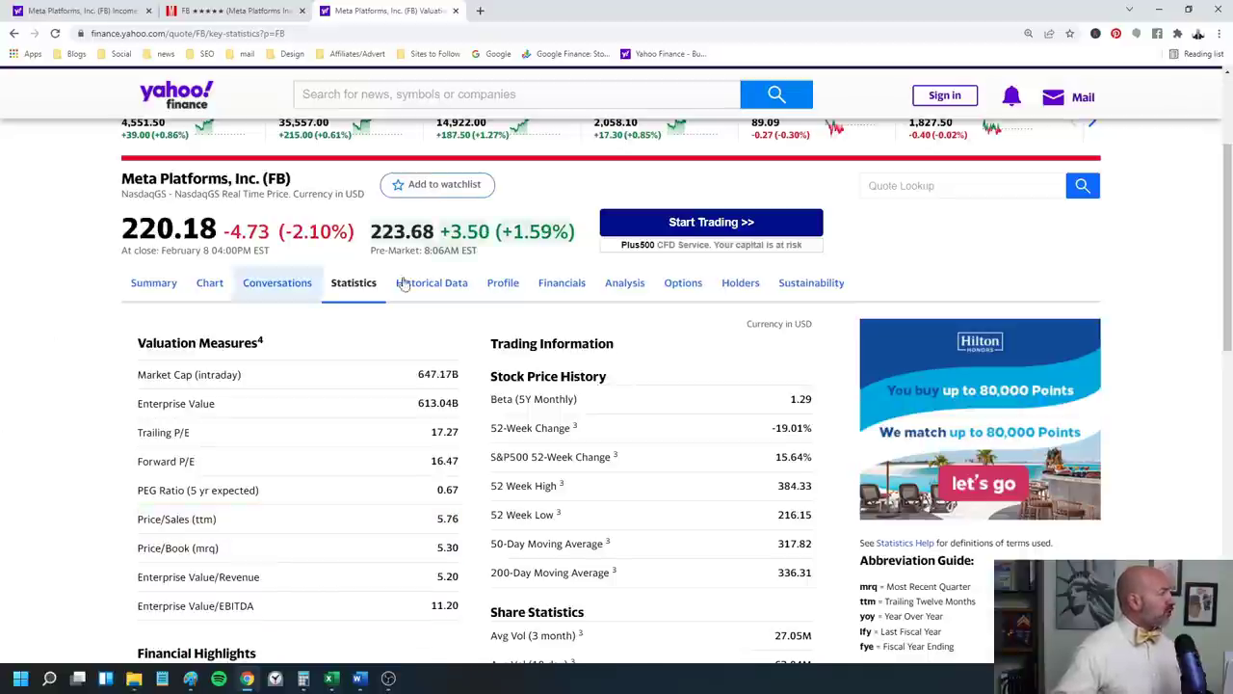
left_click(552, 291)
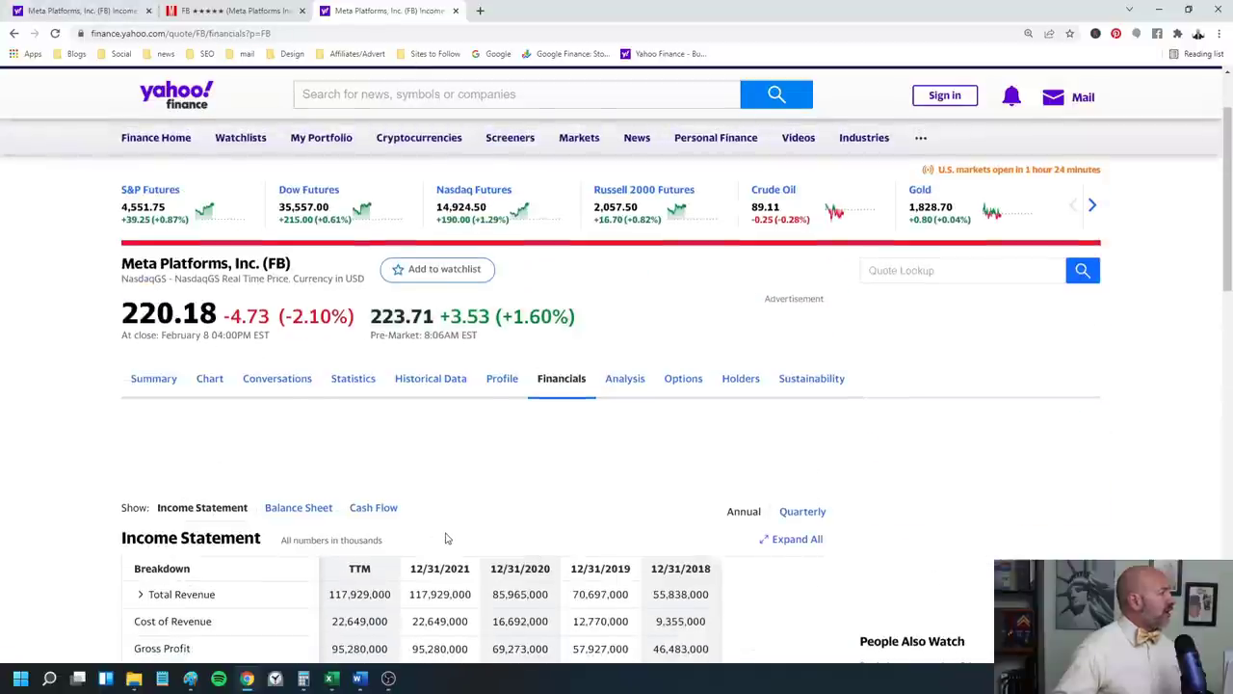
scroll(437, 476, "down", 2)
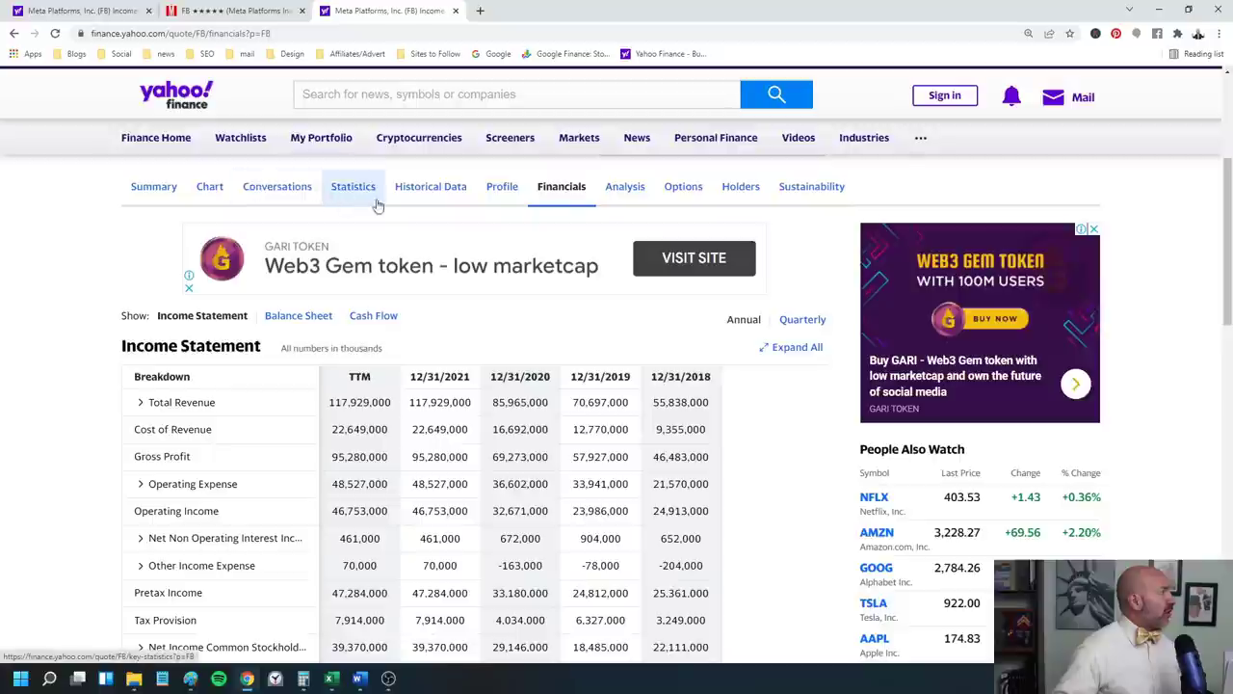
scroll(395, 232, "up", 1)
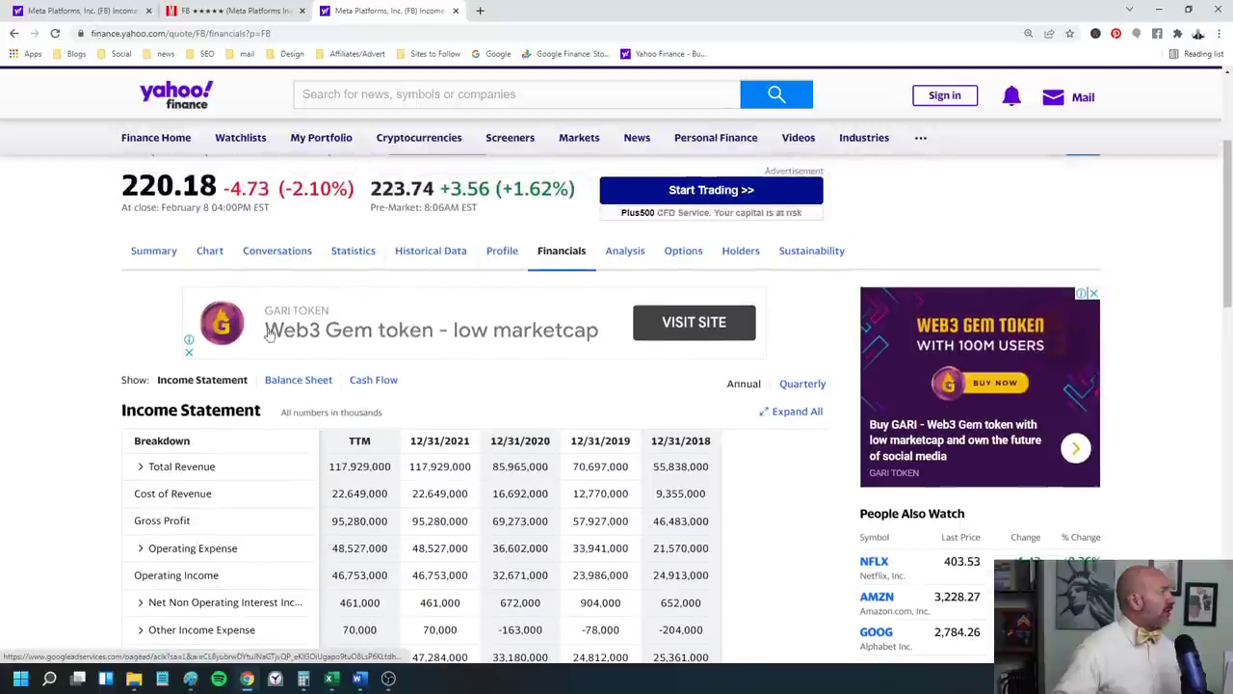
Step: Check Meta's market cap and Price/Sales figures on the Yahoo Finance statistics and summary pages
left_click(353, 250)
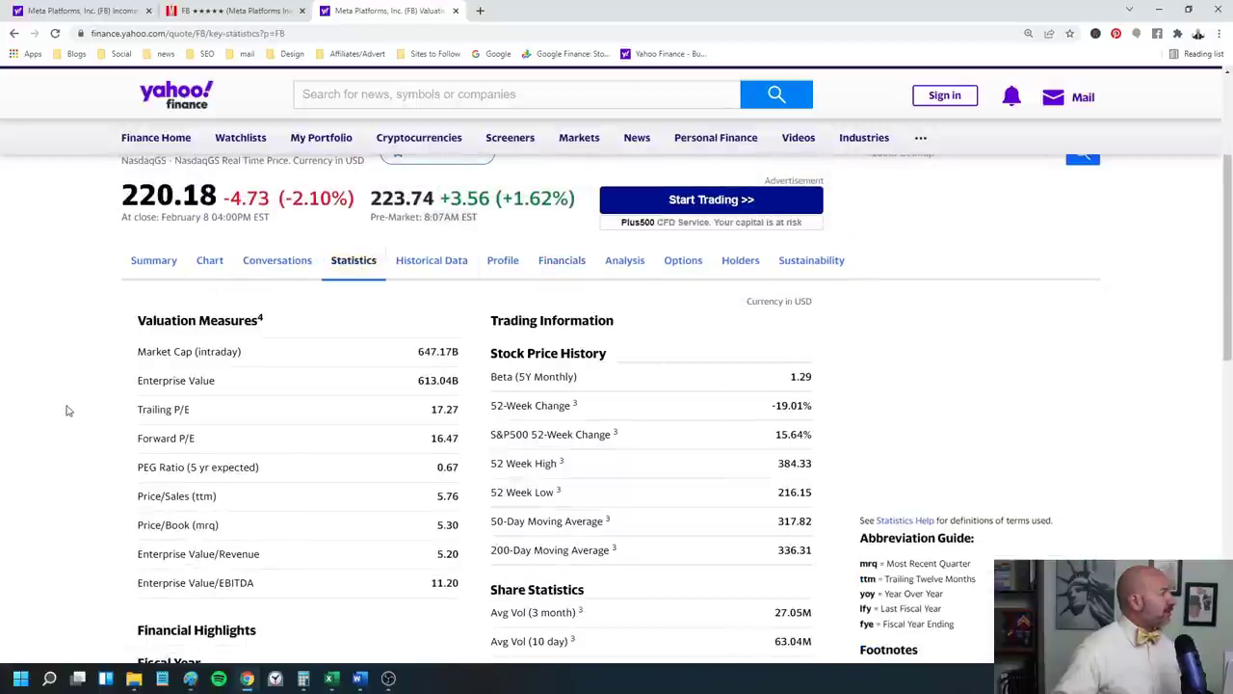
scroll(66, 408, "down", 1)
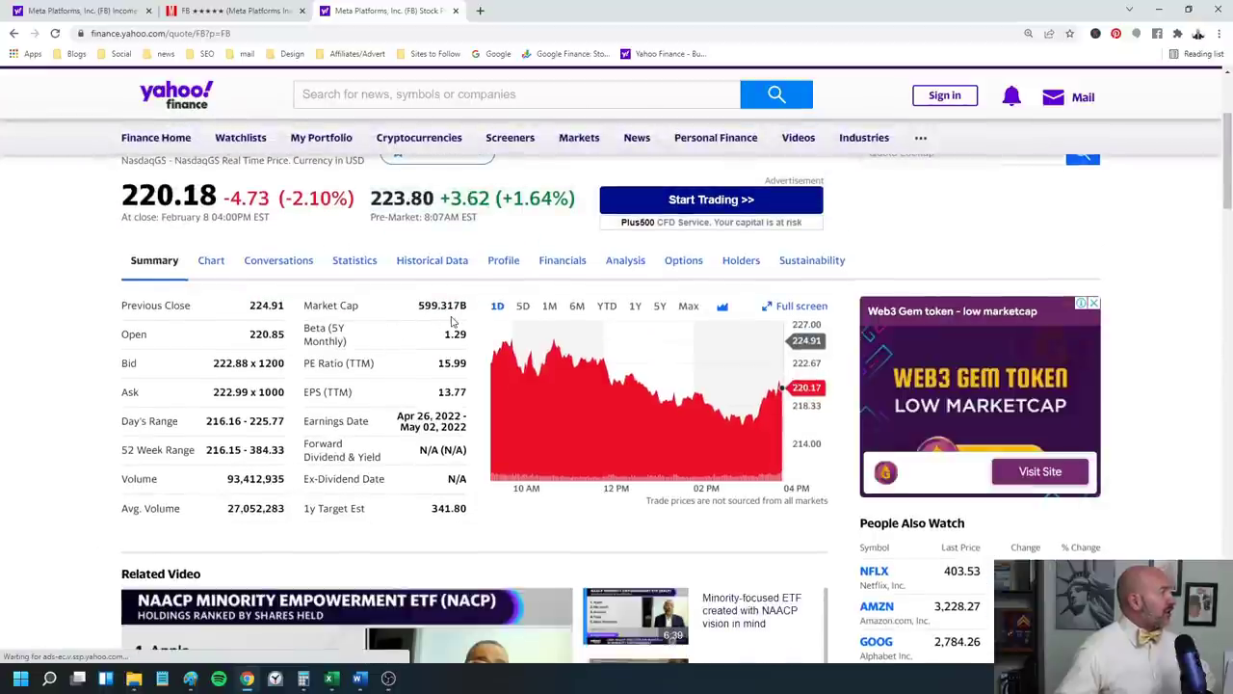
left_click(347, 262)
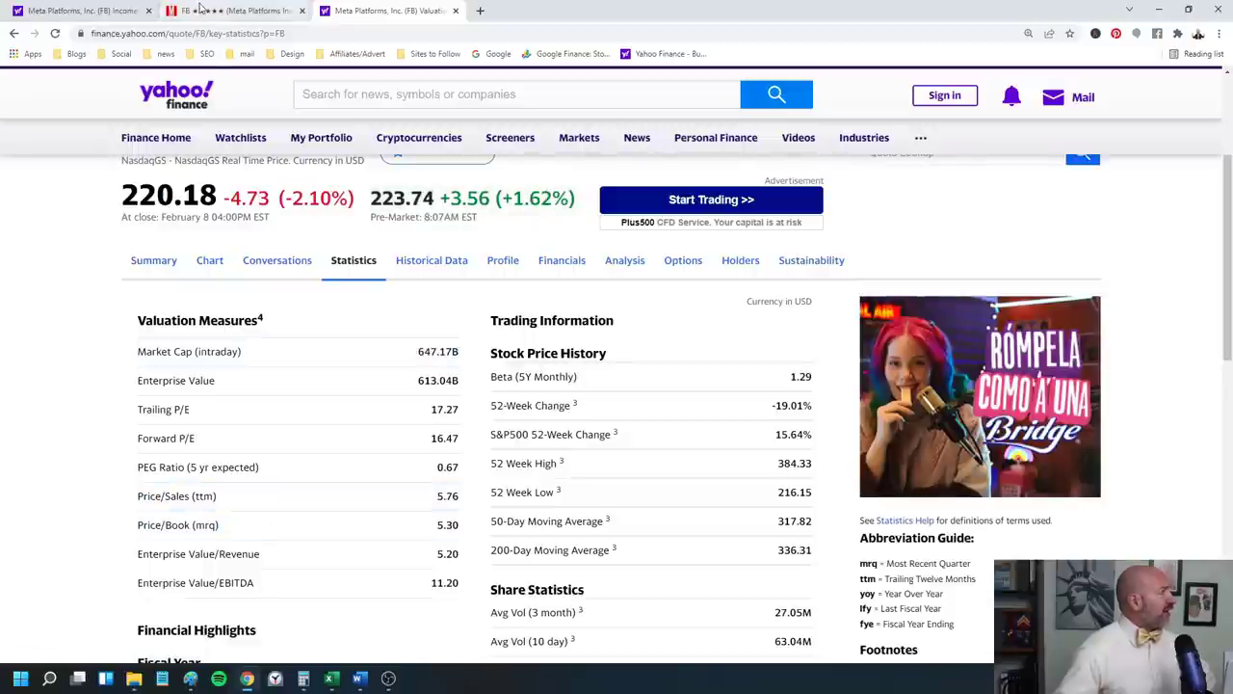
Step: Switch to the Book1 workbook in Excel and review Facebook's growth, margin and Price/Sales figures
left_click(331, 679)
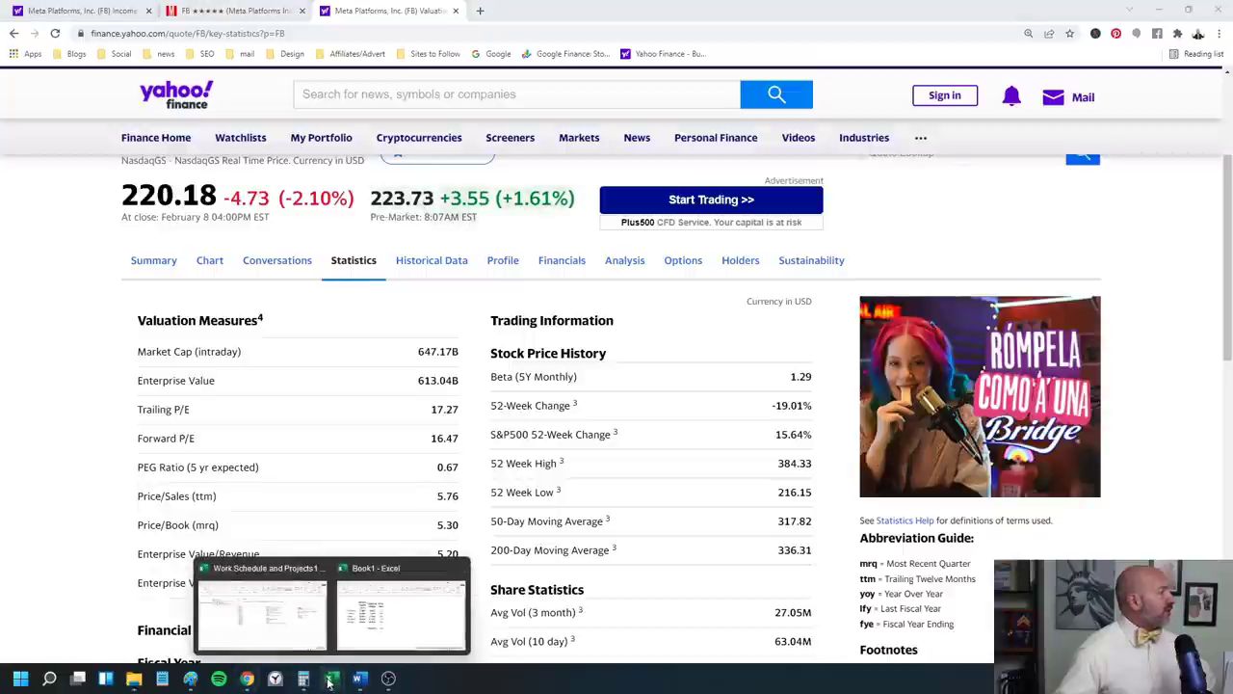
left_click(393, 640)
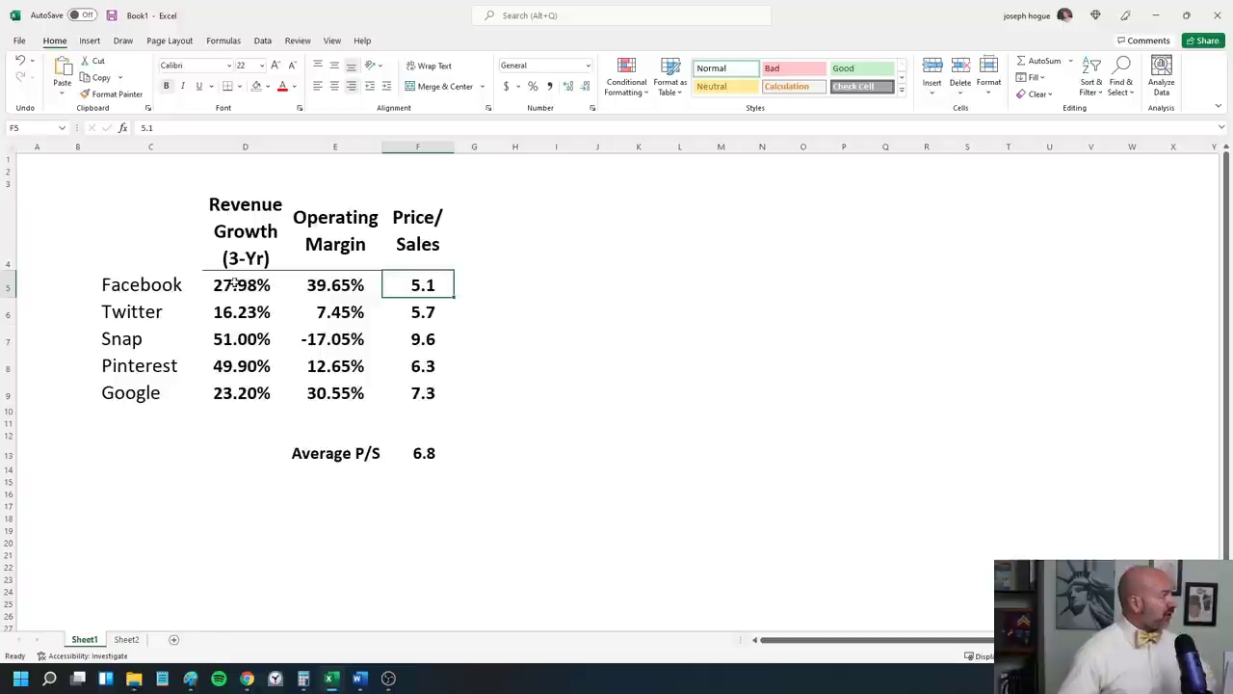
left_click_drag(95, 281, 395, 285)
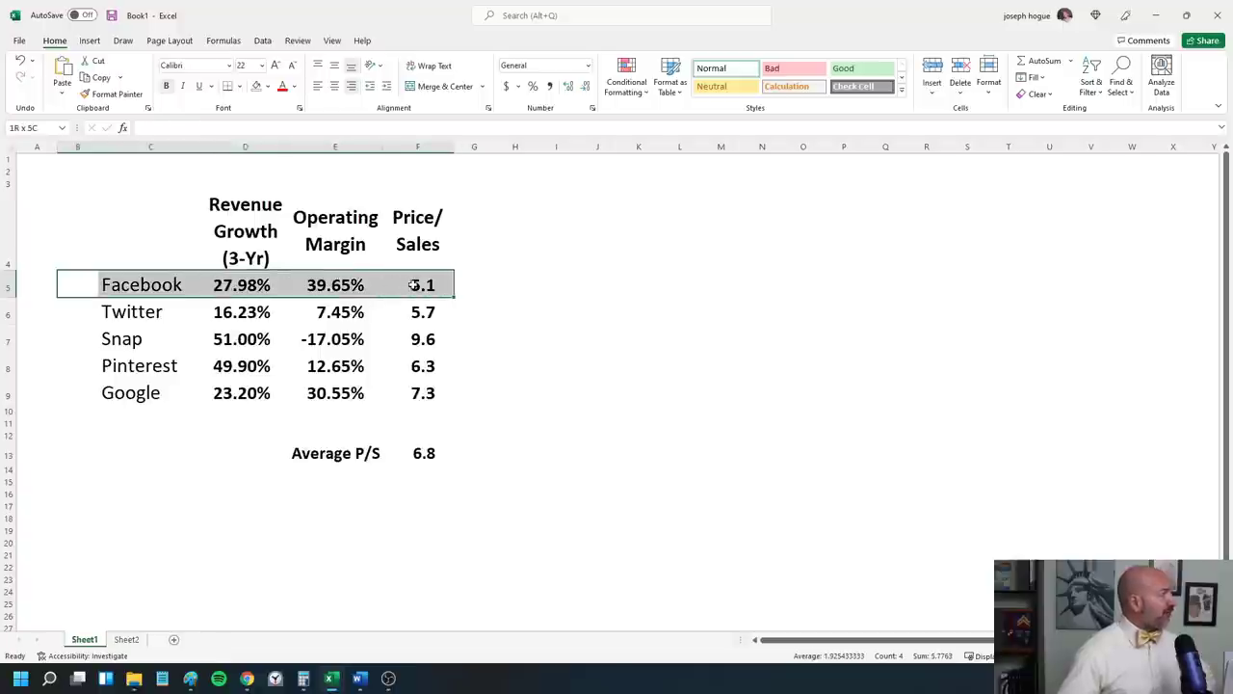
left_click(388, 285)
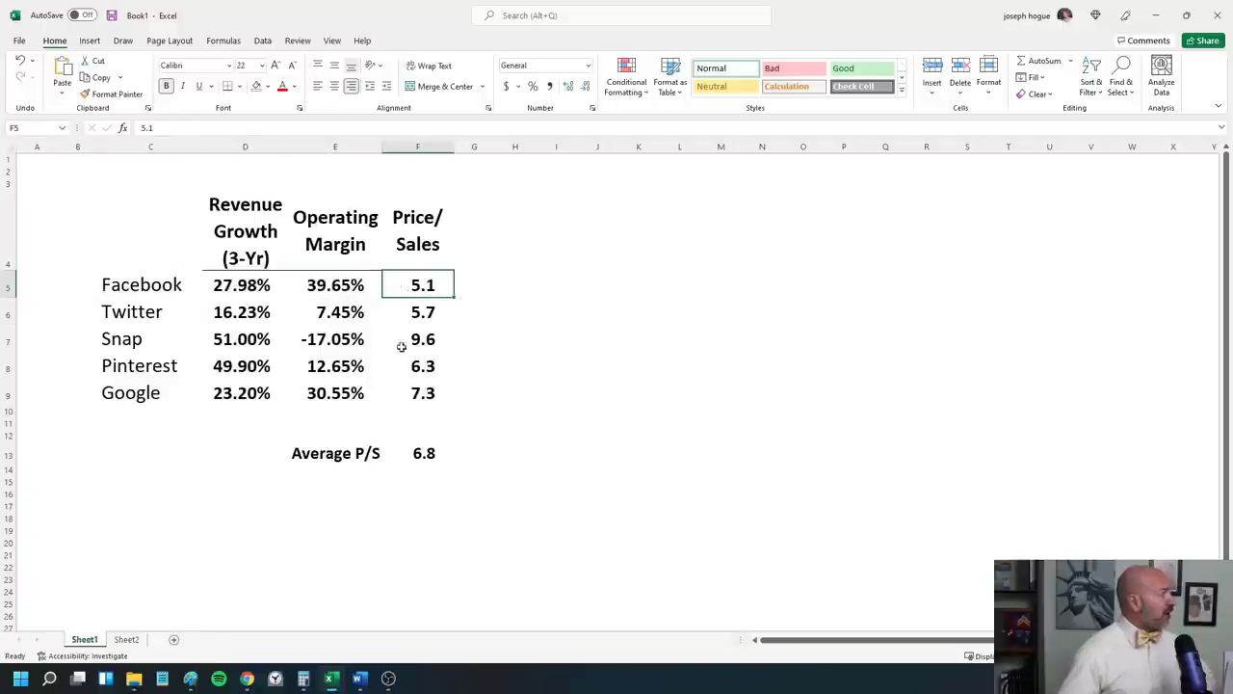
Step: Switch to Chrome and review Meta's Morningstar quote page, including the Price/Sales ratio and fair value estimate
left_click(249, 678)
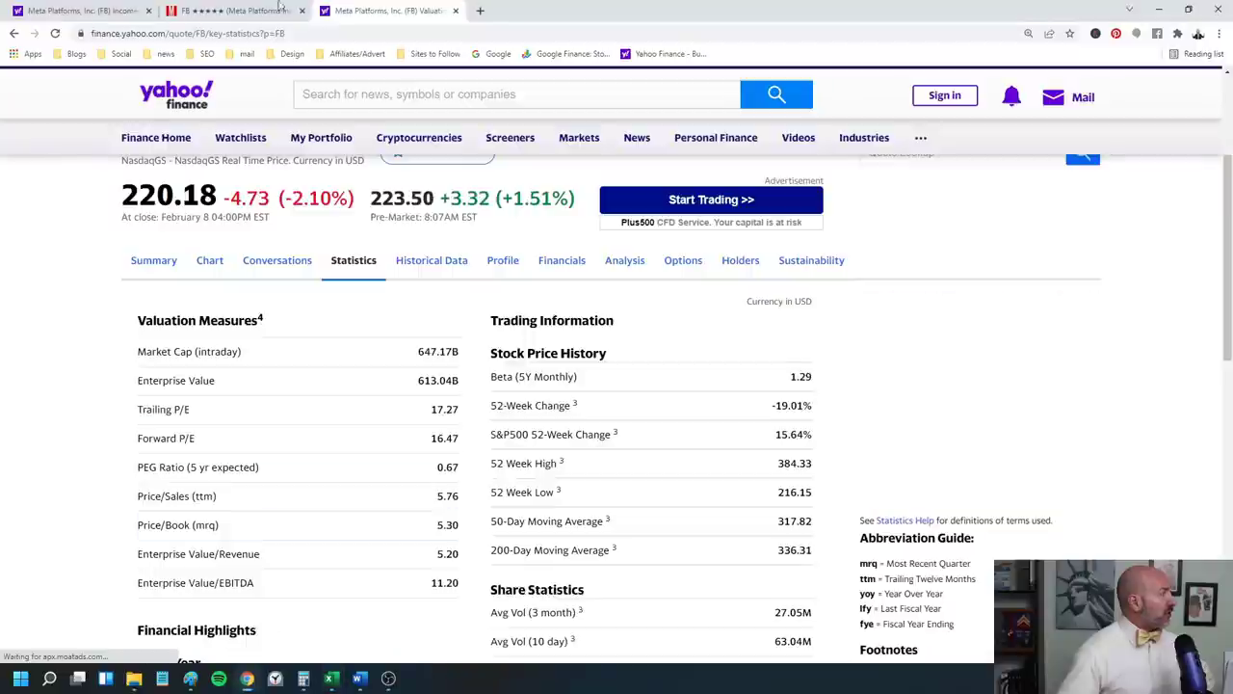
left_click(226, 11)
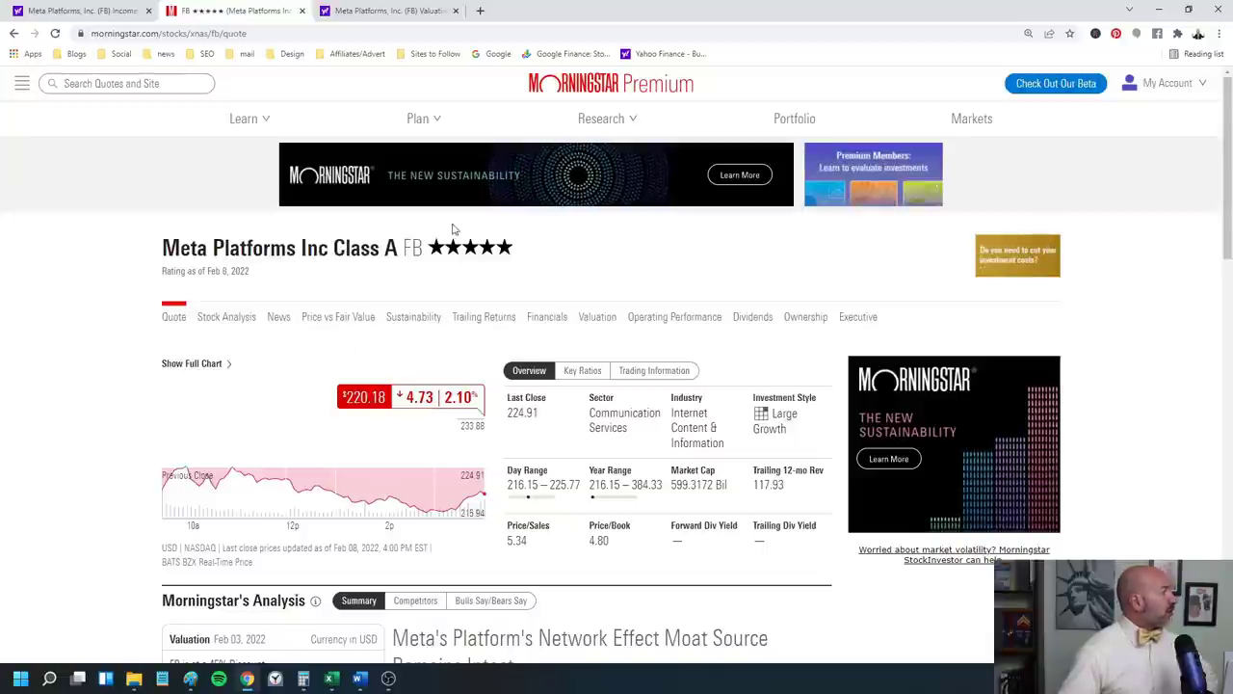
scroll(116, 427, "down", 3)
scroll(110, 434, "up", 3)
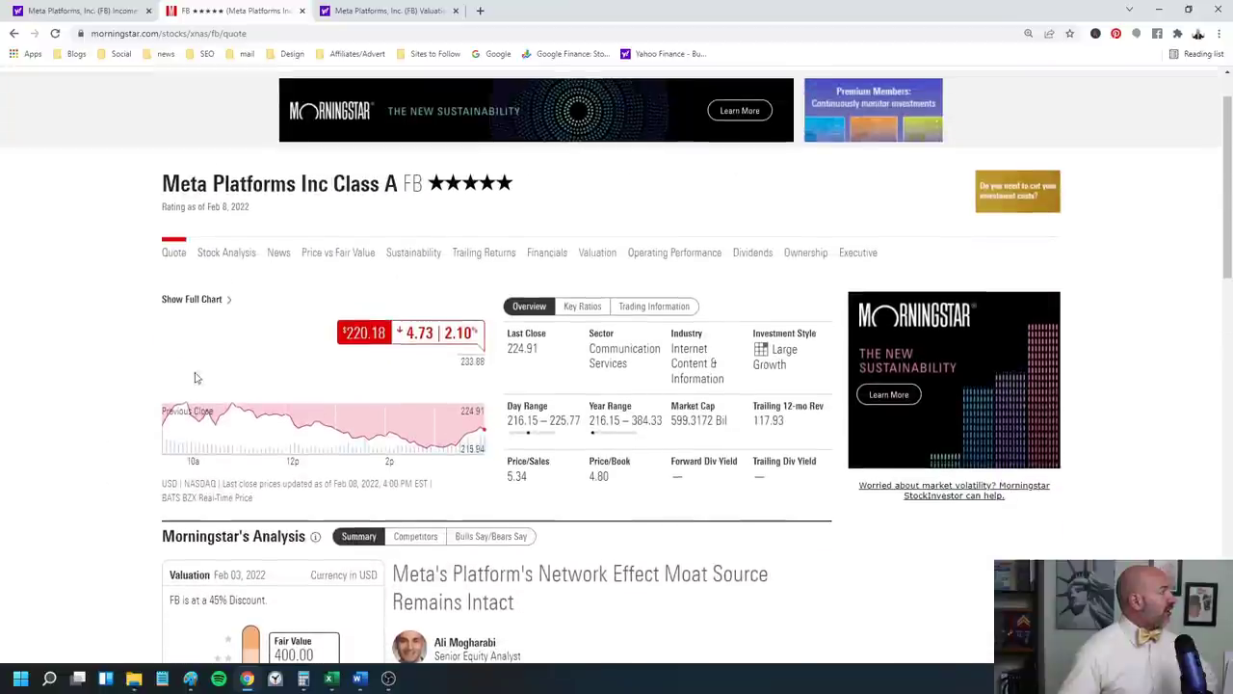
scroll(97, 448, "down", 3)
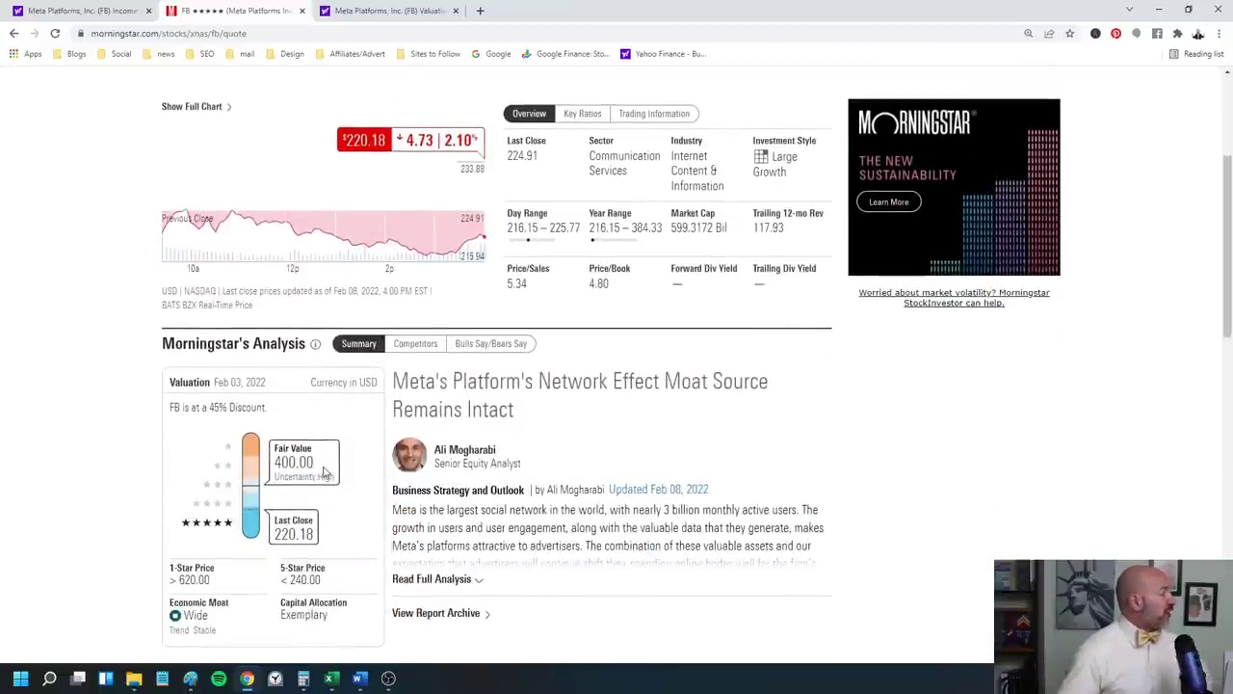
scroll(101, 493, "up", 3)
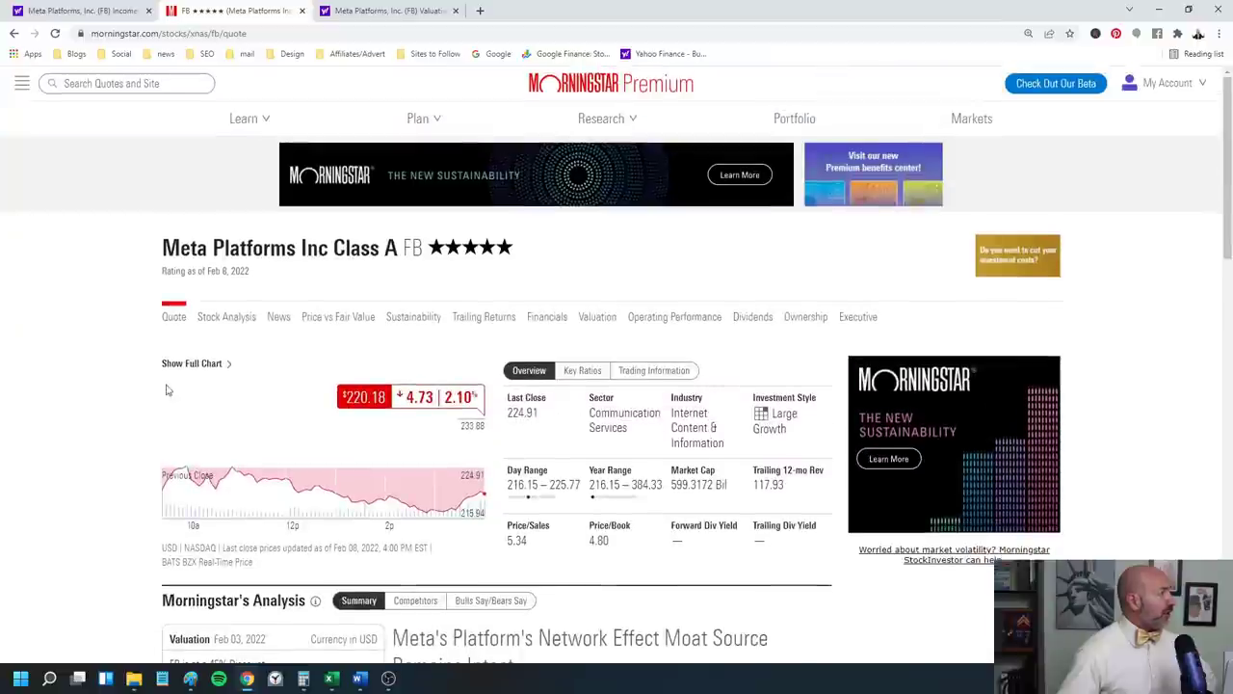
Step: Open Meta's valuation history on Morningstar and enlarge the page by two zoom levels
left_click(597, 317)
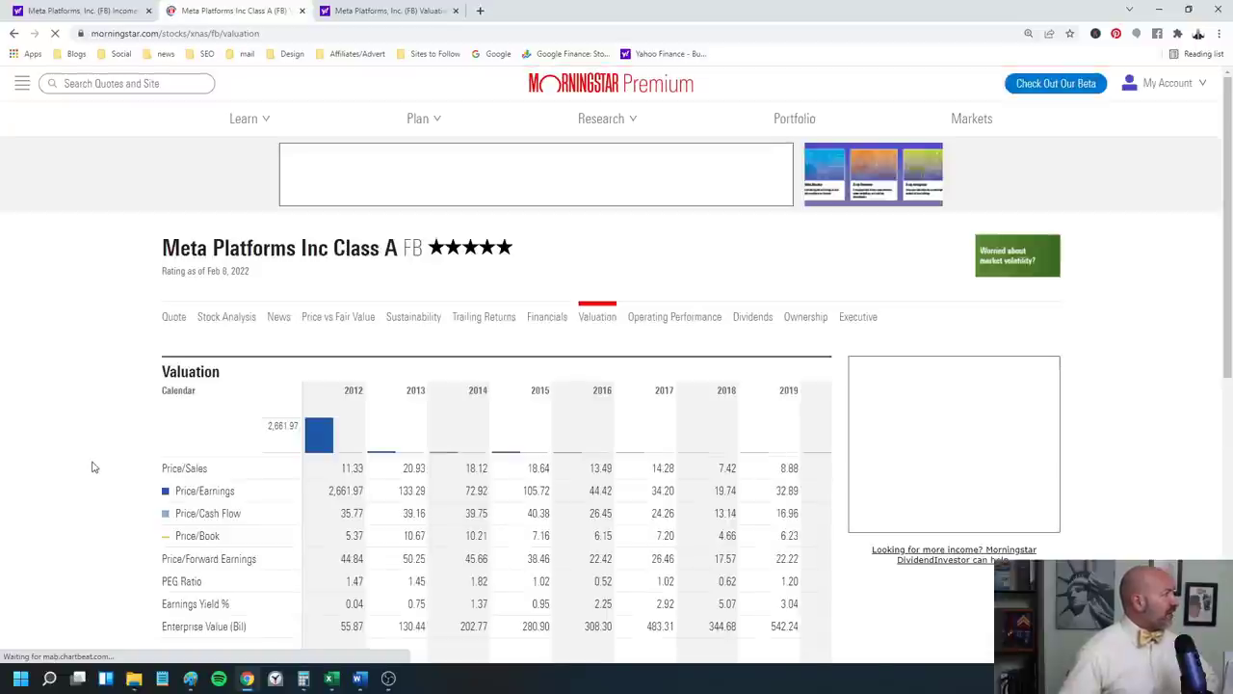
scroll(91, 453, "down", 1)
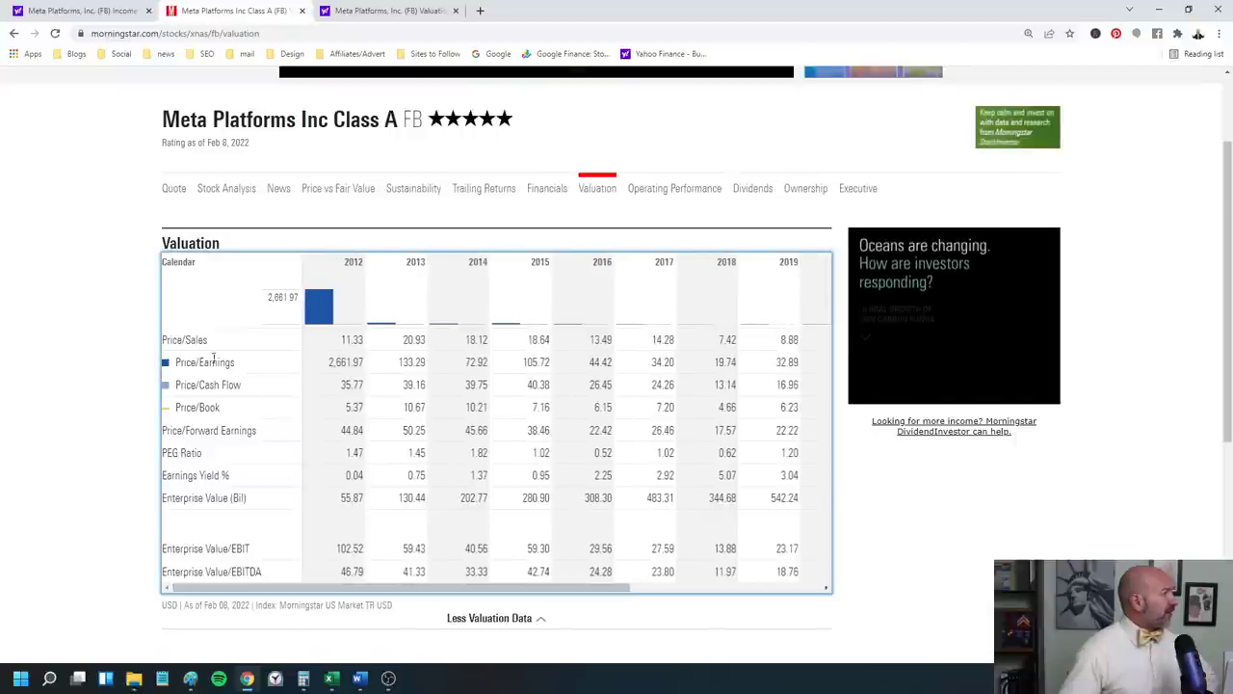
left_click(1219, 33)
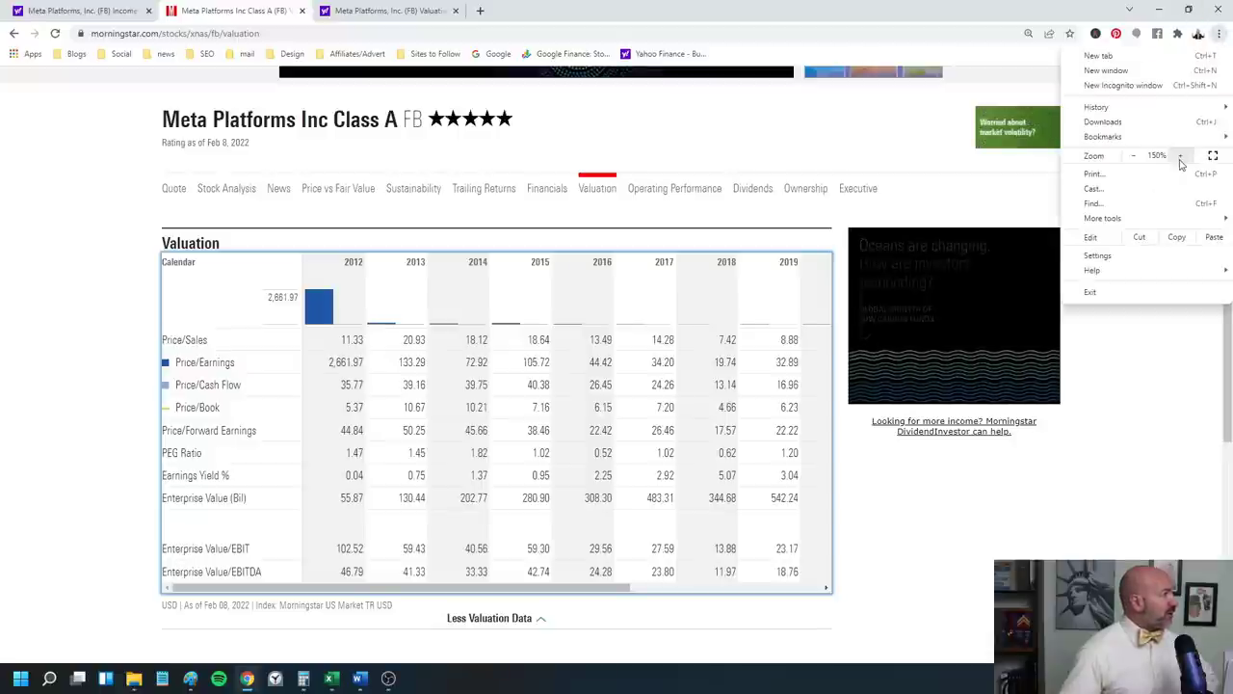
left_click(1181, 157)
left_click(1180, 156)
left_click(110, 449)
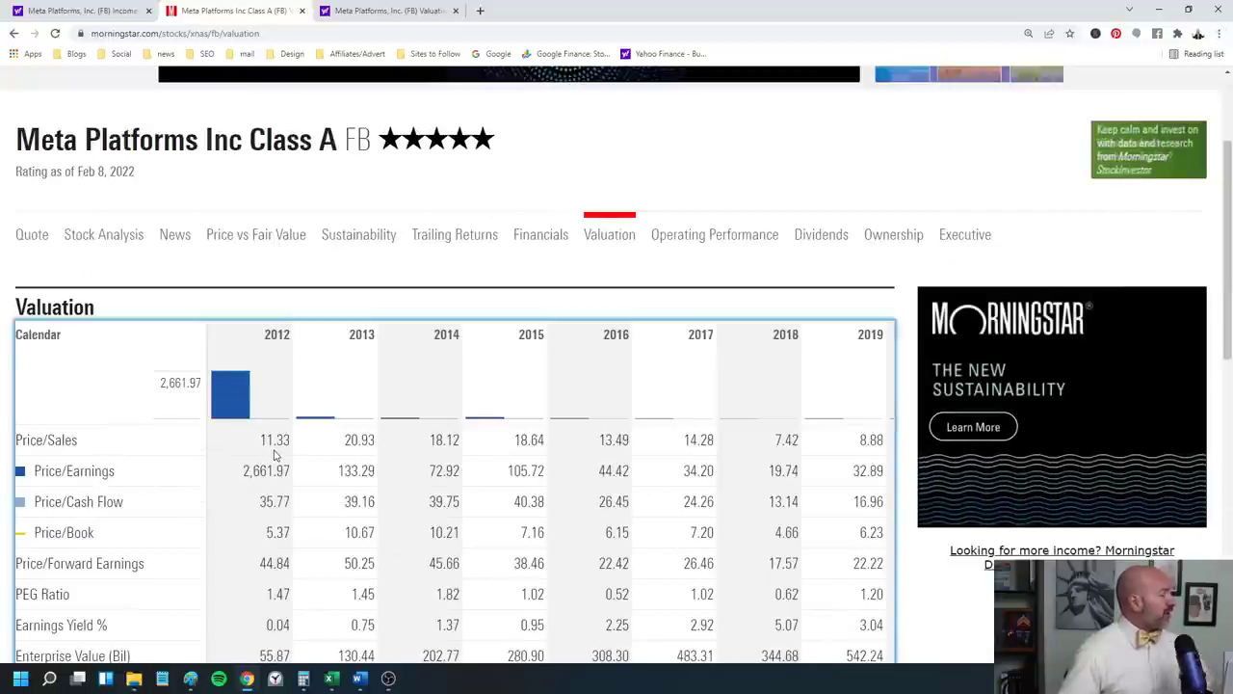
Step: Examine Meta's yearly Price/Sales ratios from 2012 to the present and highlight the 5-Yr Price/Sales value
scroll(327, 568, "down", 2)
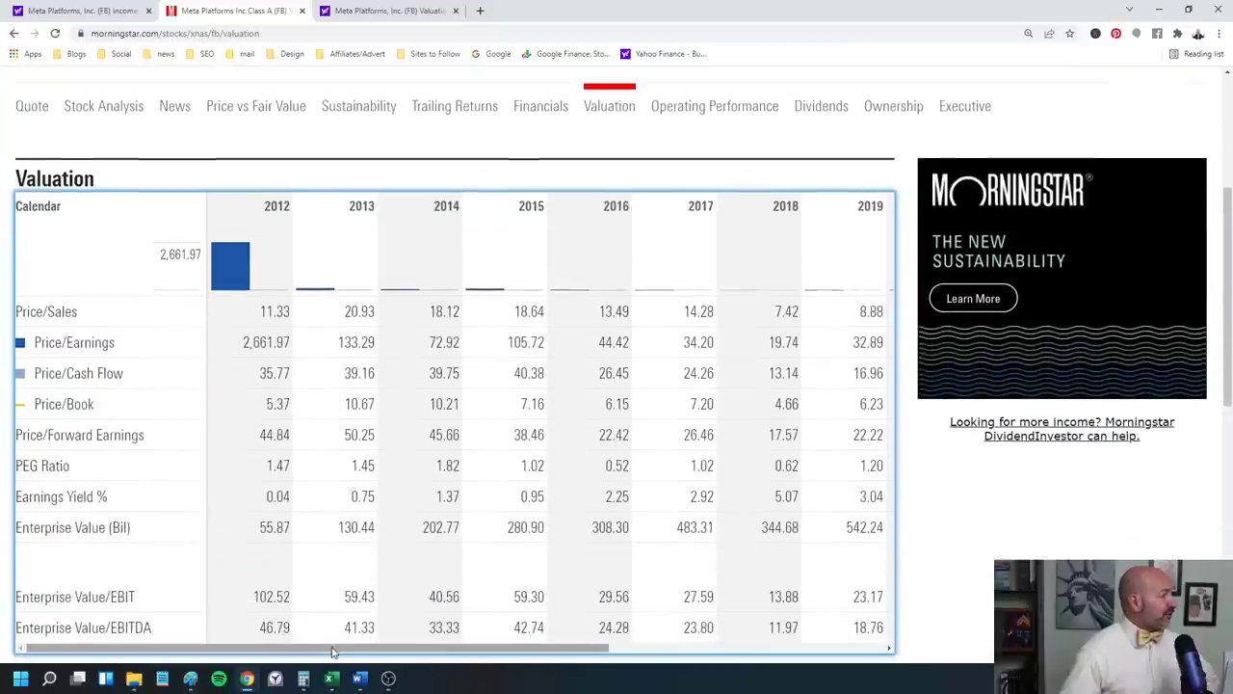
left_click_drag(328, 649, 485, 652)
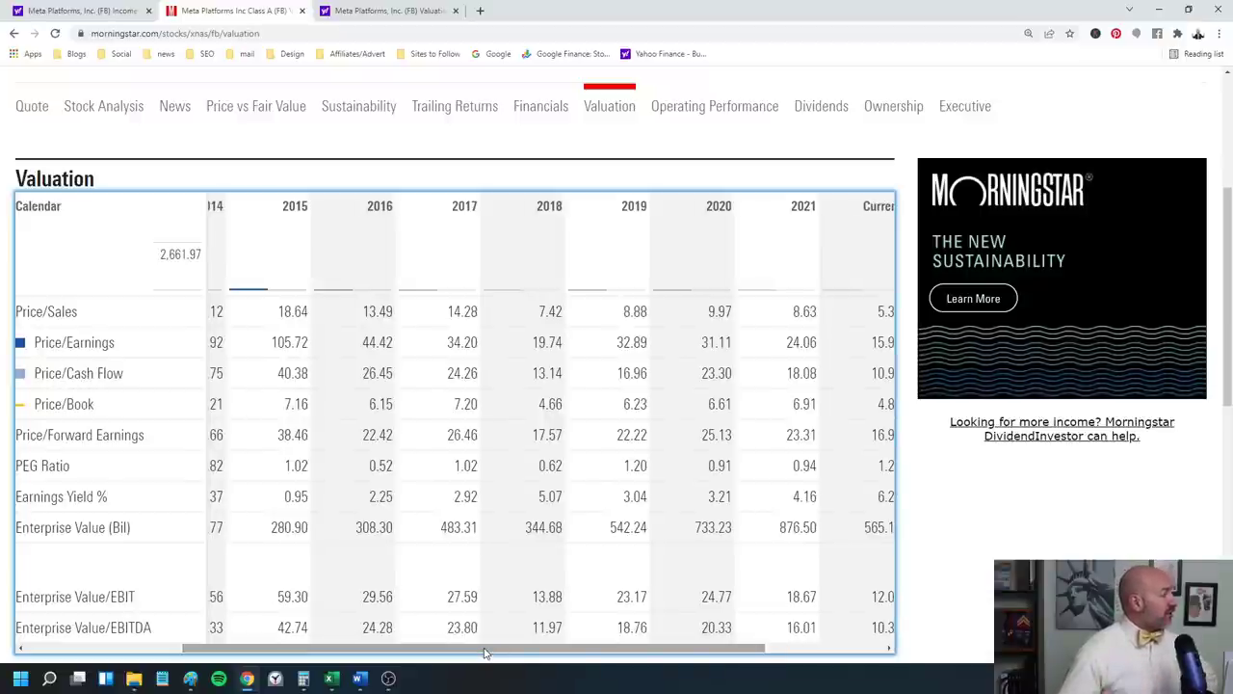
left_click_drag(485, 653, 605, 654)
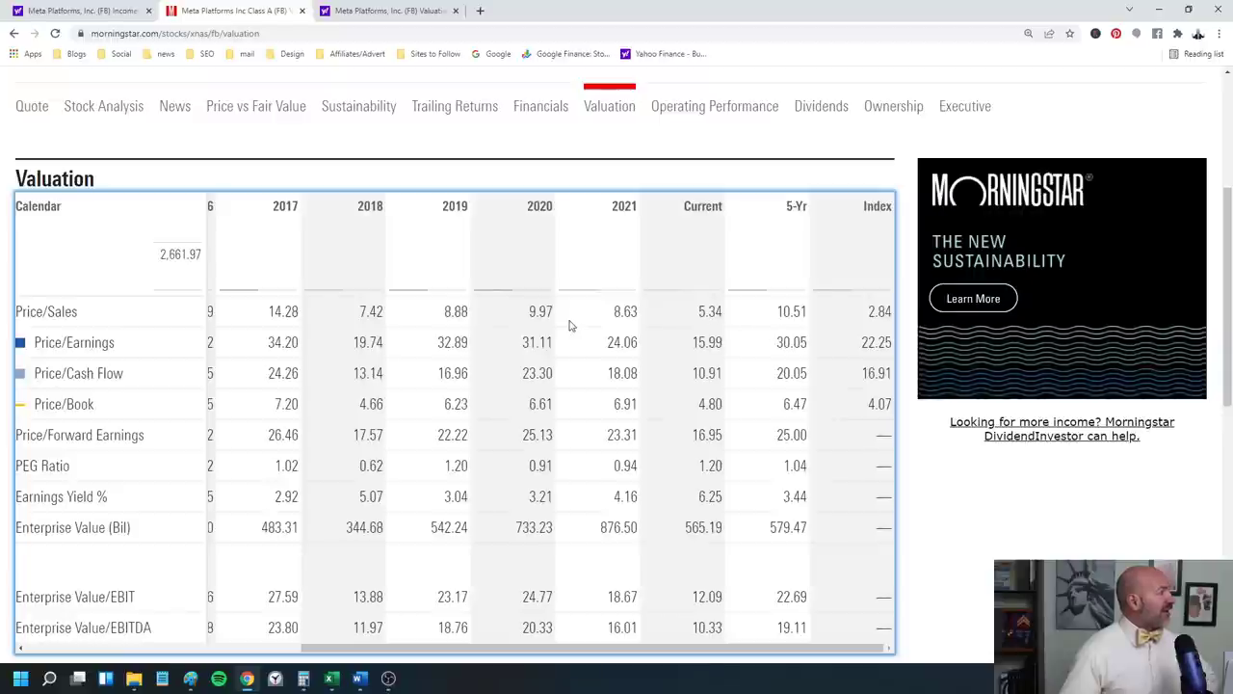
left_click_drag(811, 316, 791, 311)
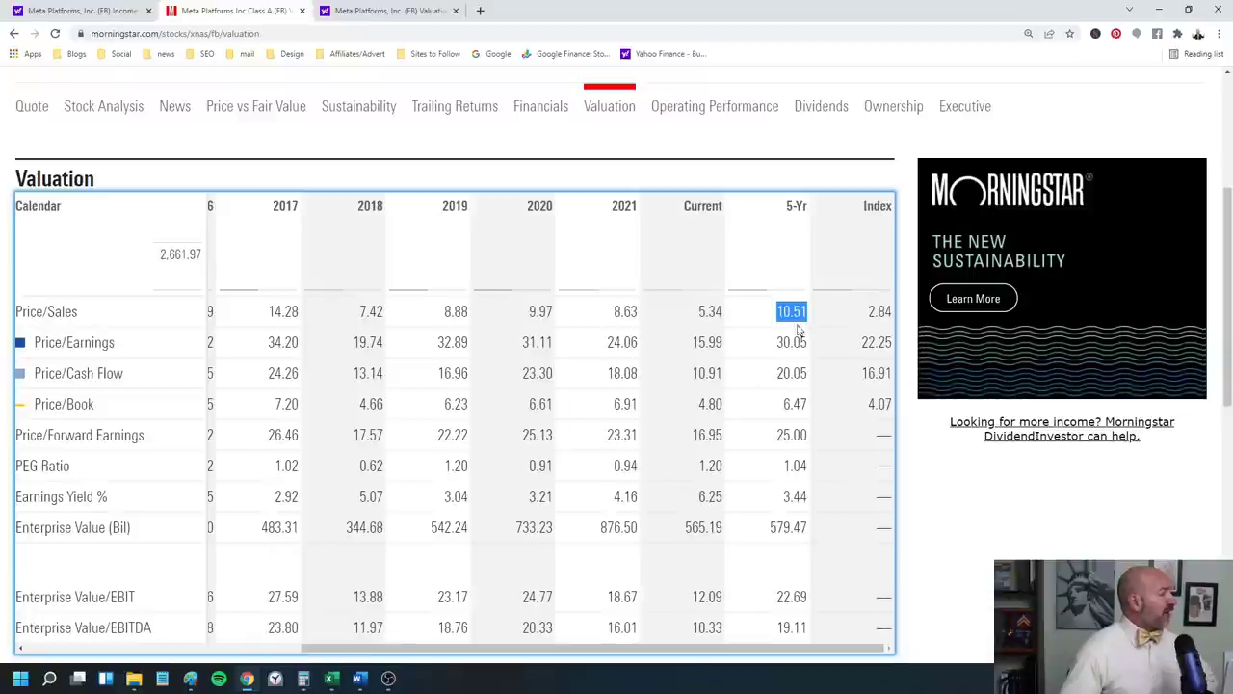
Step: Compare the peer table in the Book1 Excel workbook with Meta's Price/Sales history on Morningstar in Chrome
mouse_move(331, 679)
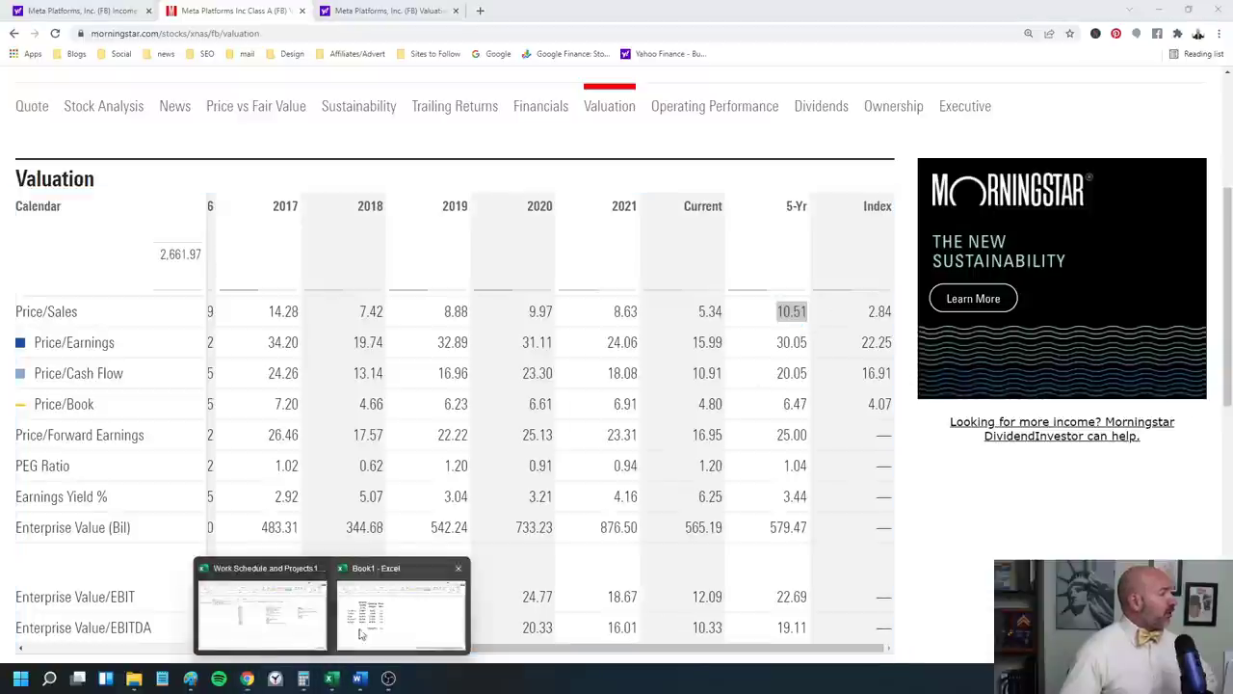
left_click(415, 628)
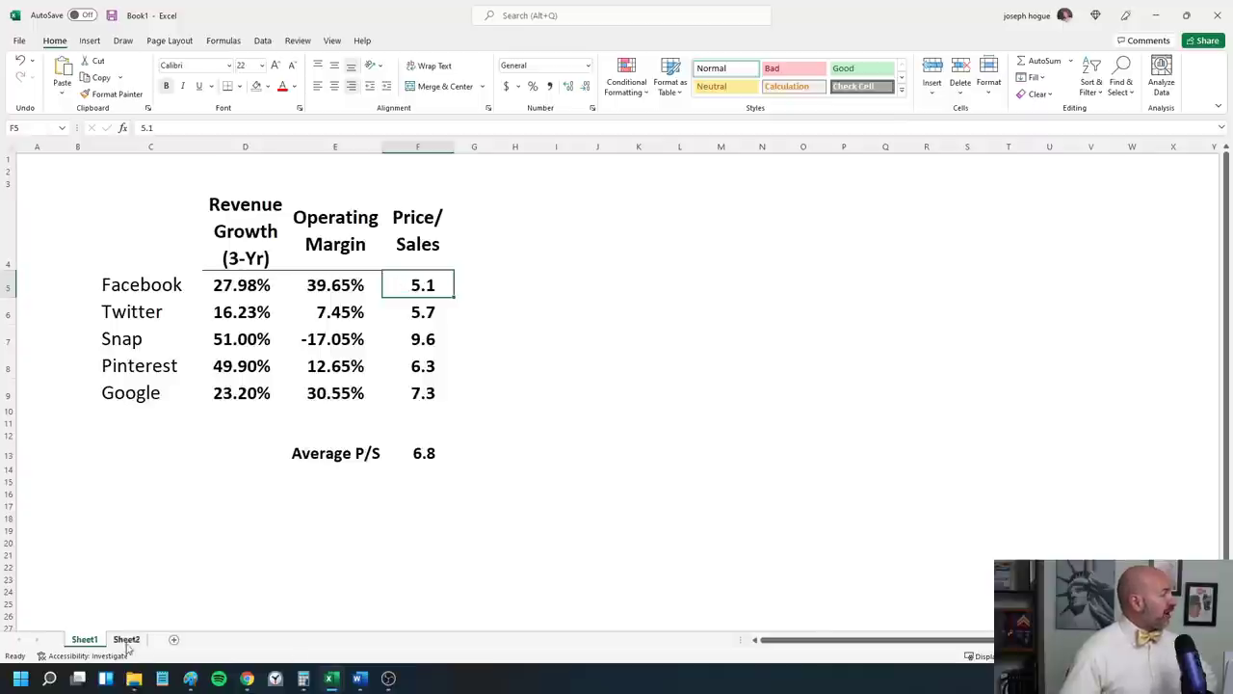
left_click(246, 678)
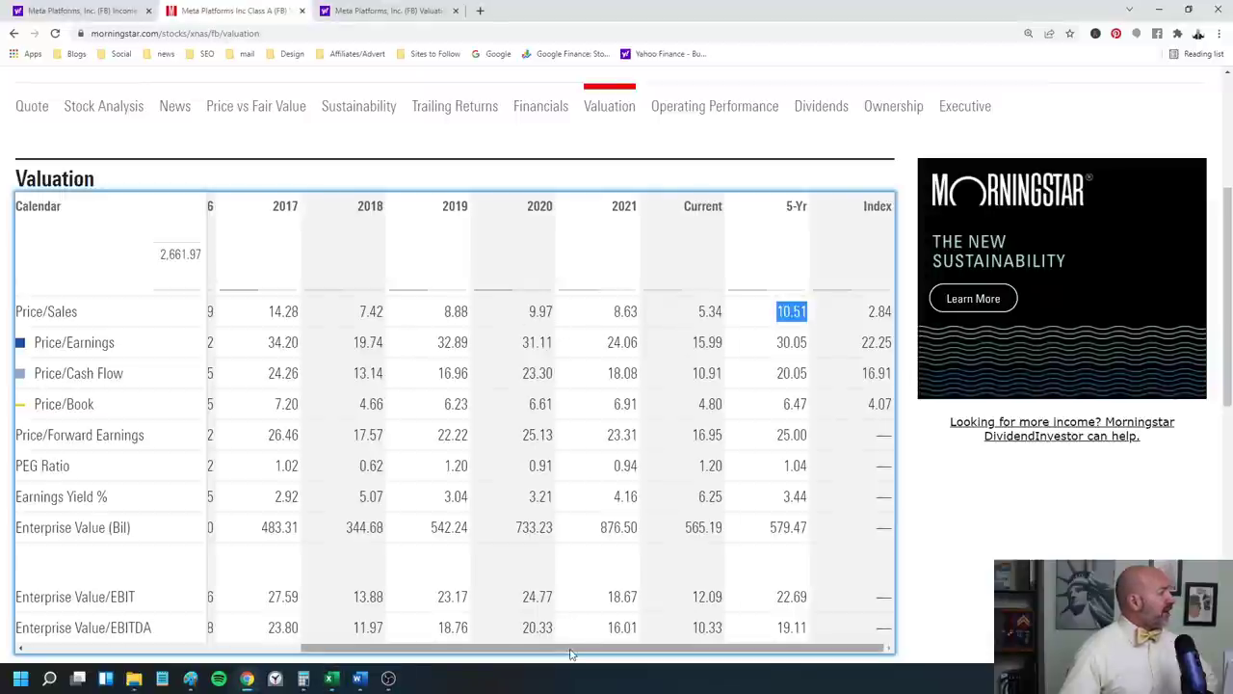
left_click_drag(566, 648, 539, 653)
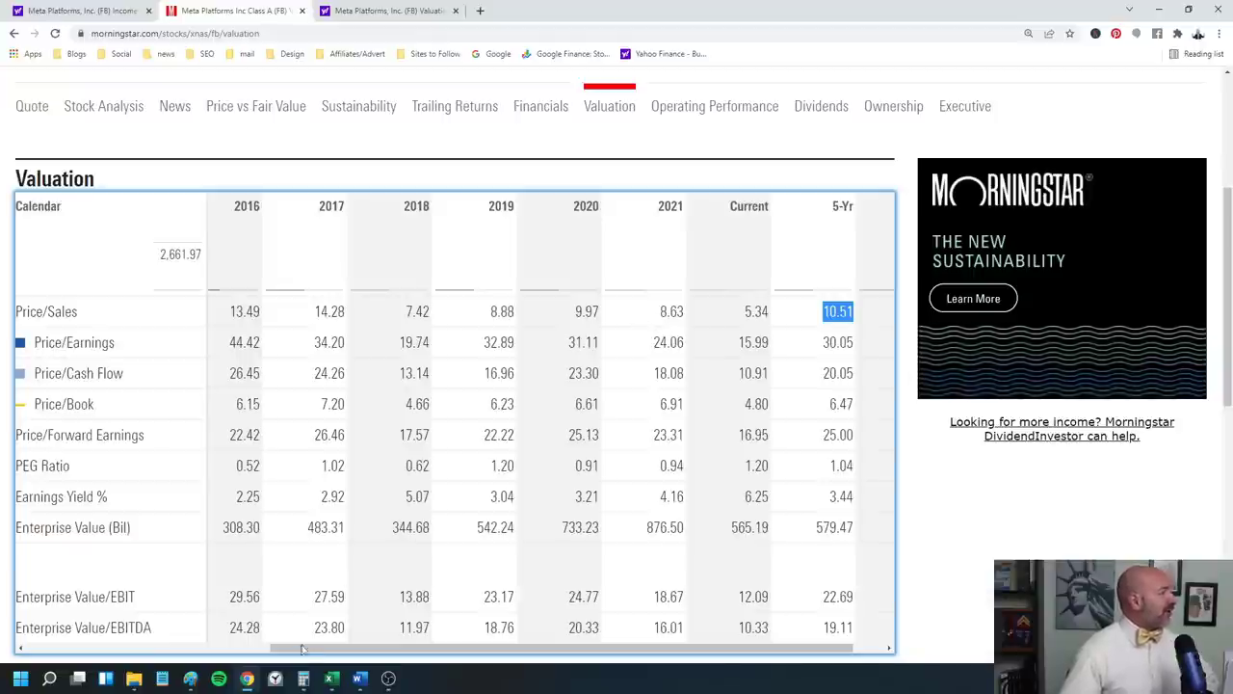
Step: Switch to the Book1 workbook in Excel and examine the five companies' Price/Sales ratios, ending on Facebook's cell
mouse_move(330, 680)
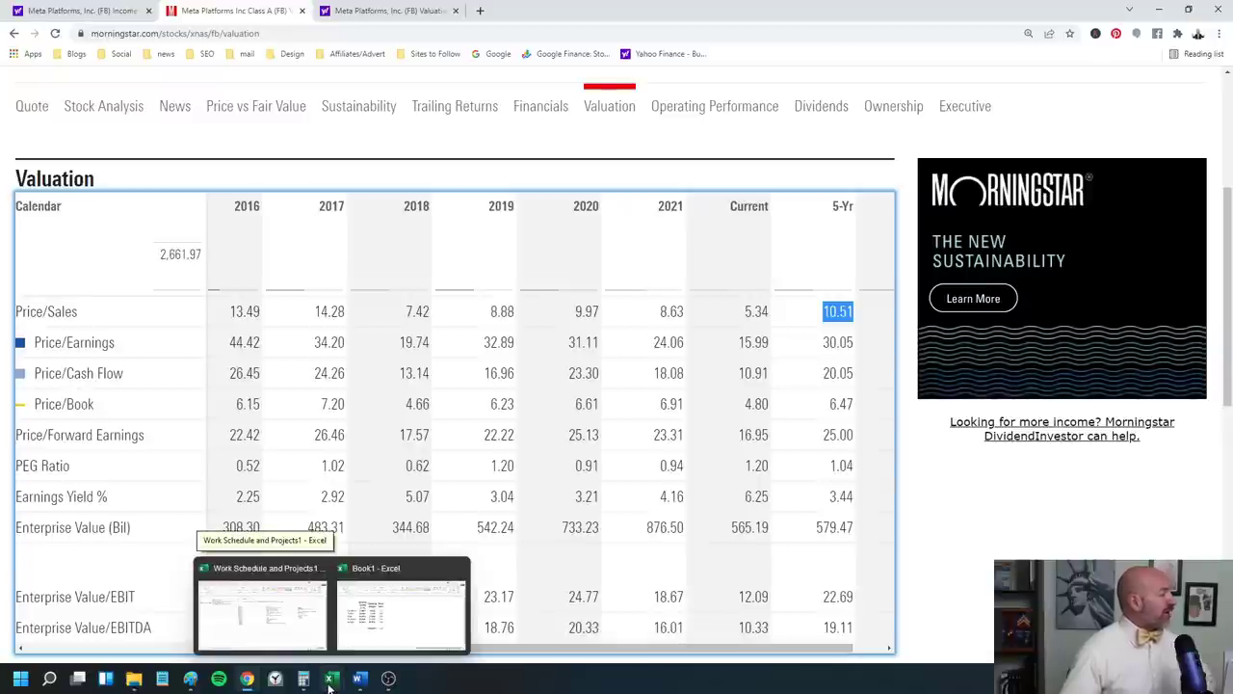
left_click(397, 627)
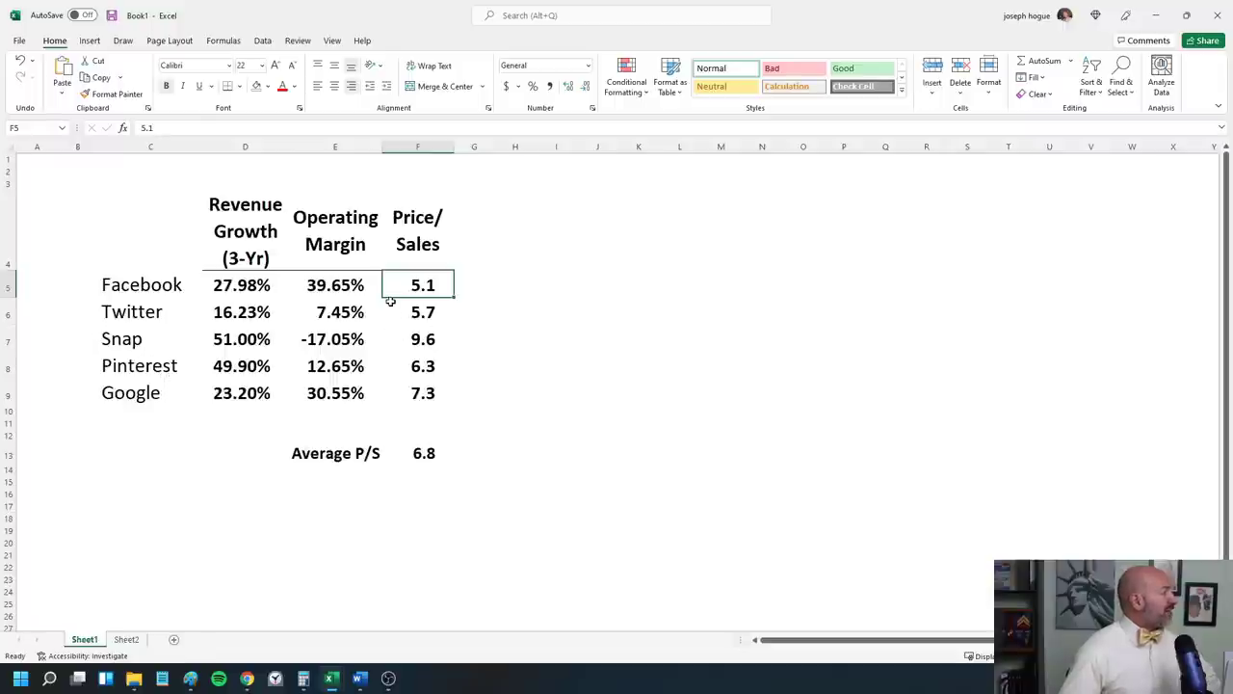
left_click_drag(394, 283, 395, 386)
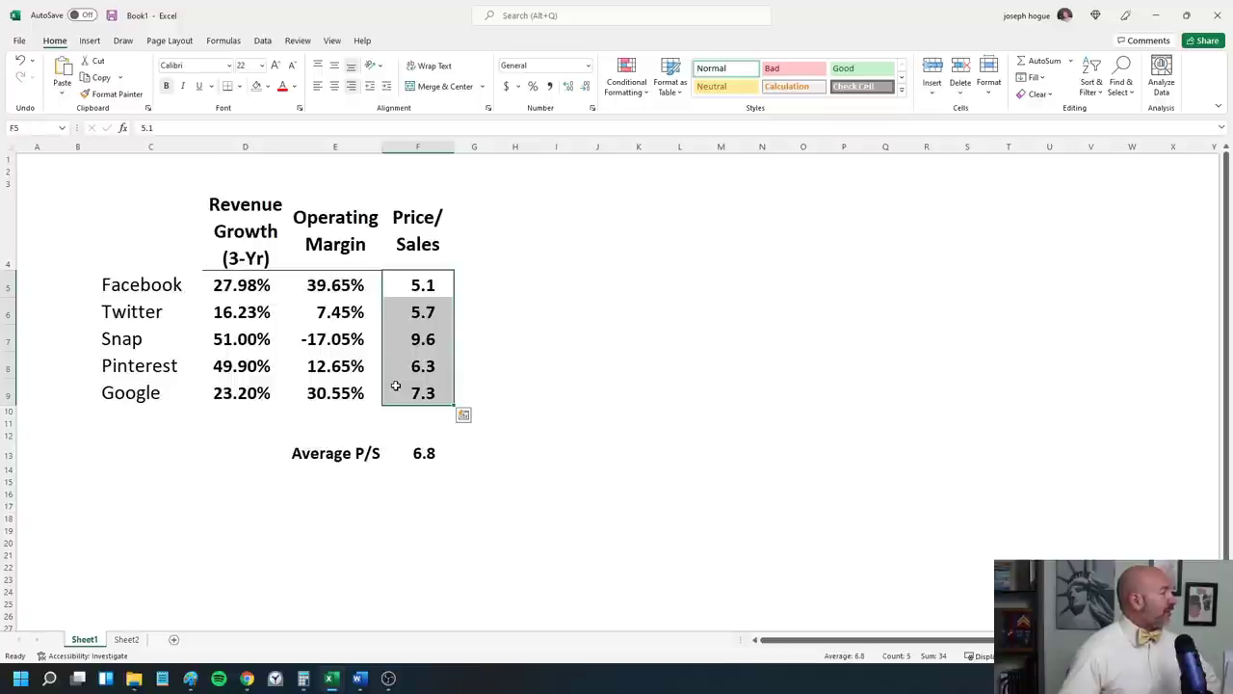
left_click(555, 283)
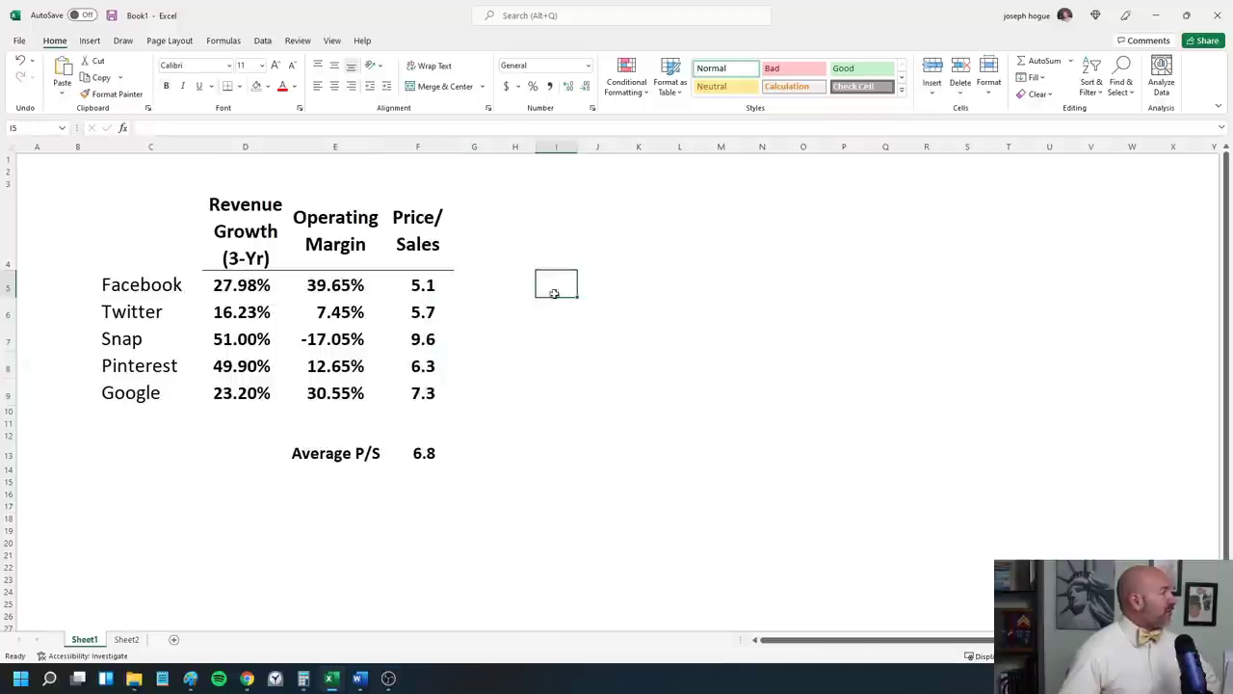
left_click(396, 284)
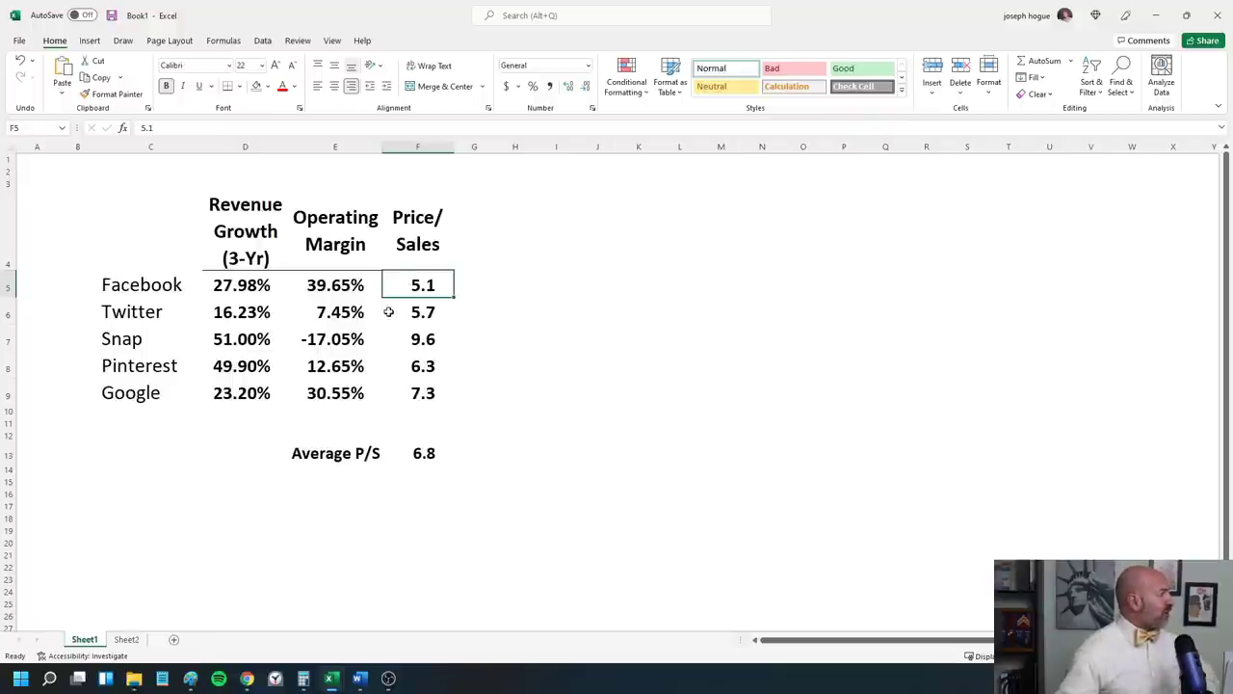
Step: Compare the Price/Sales ratios of Twitter and Snap with Facebook's three-year revenue growth in the peer table
left_click(399, 318)
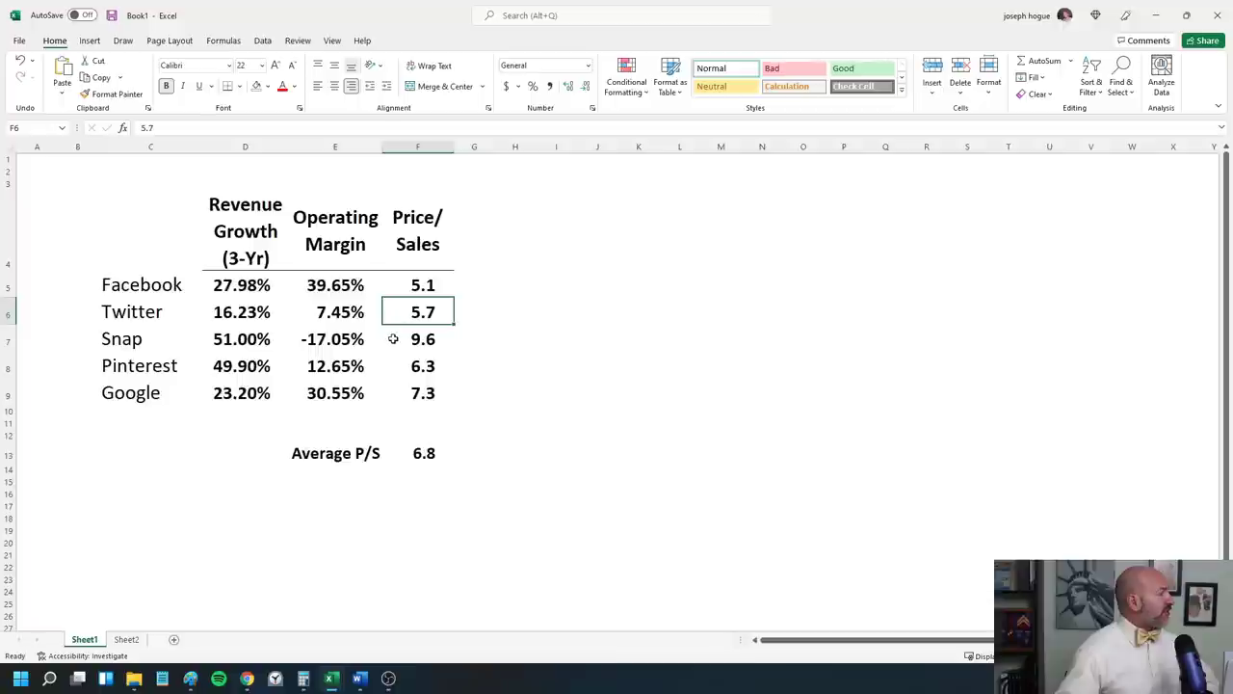
left_click(393, 338)
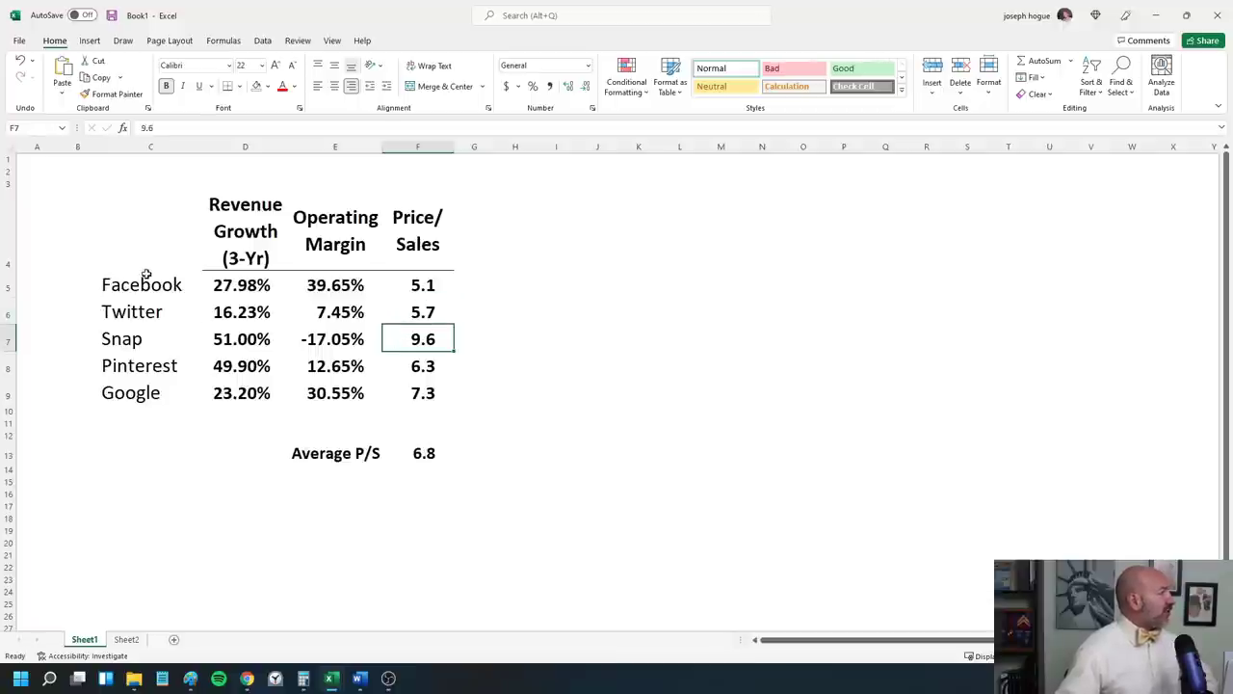
left_click(195, 288)
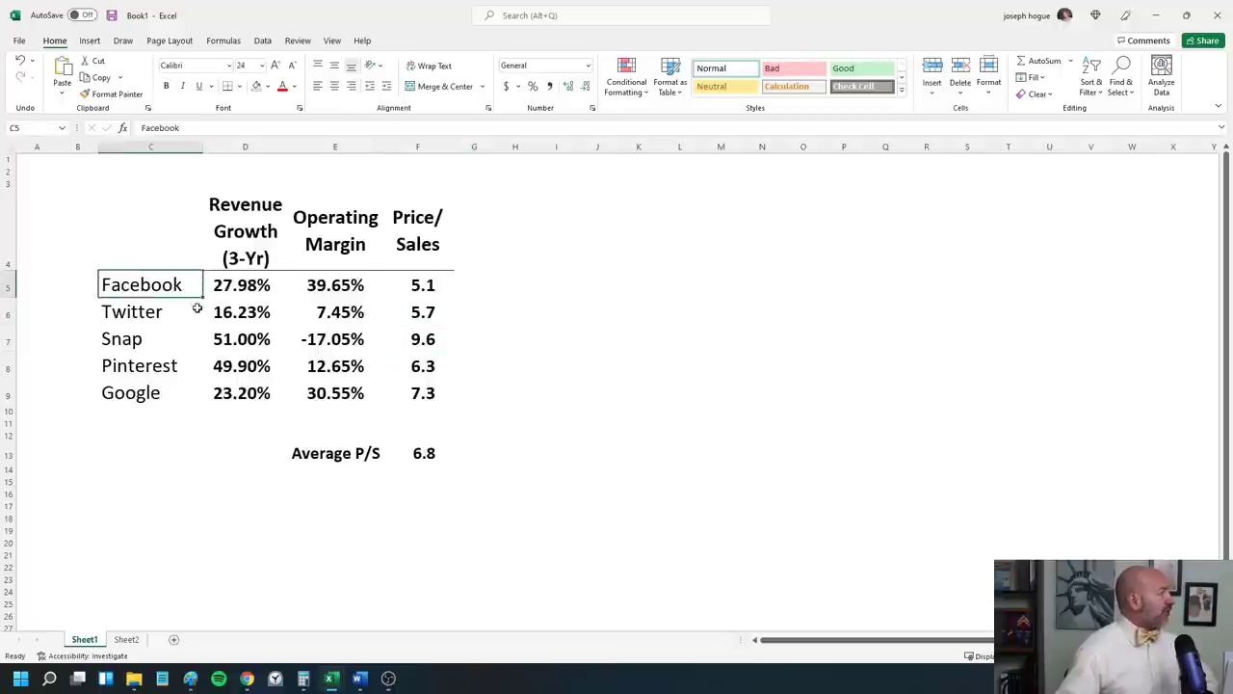
left_click(273, 290)
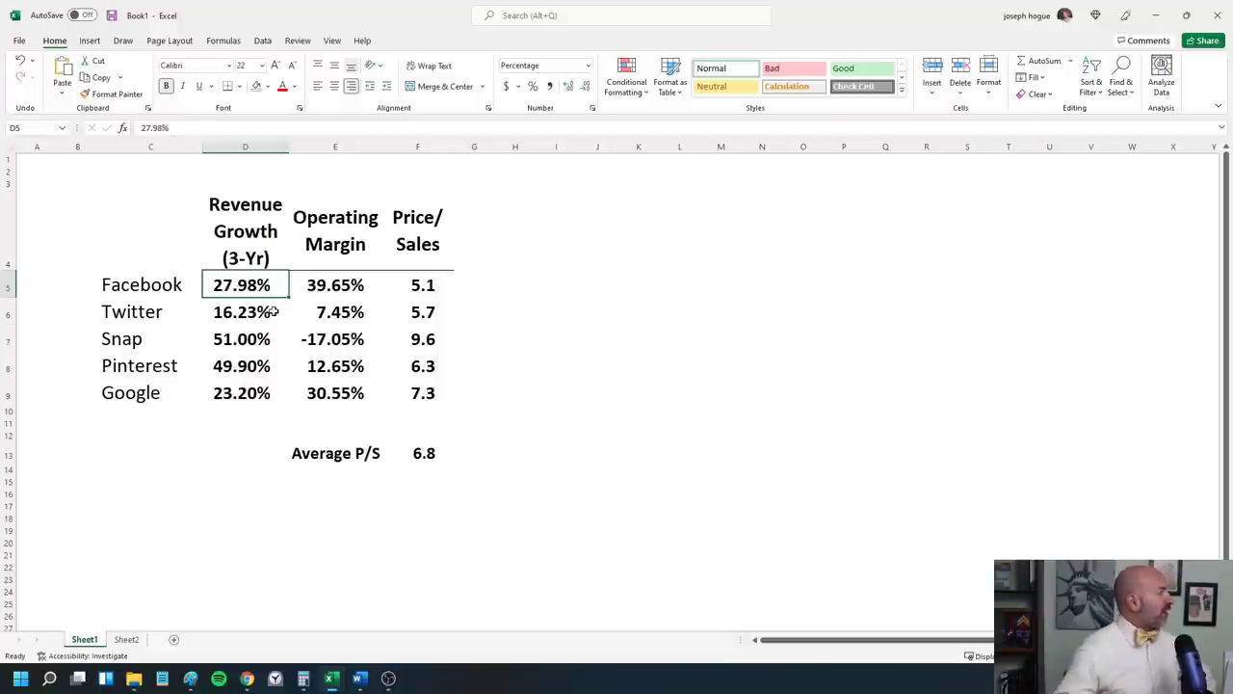
left_click(445, 309)
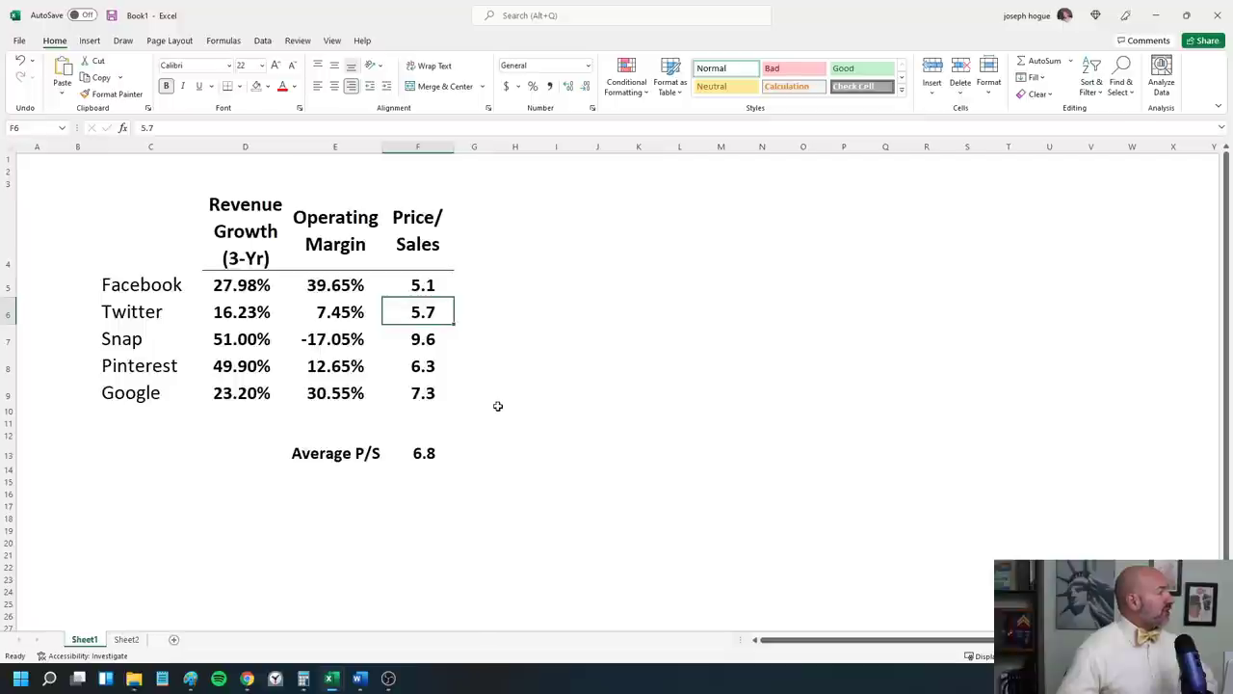
Step: Examine the operating margins company by company from Facebook down to Google, ending back on Facebook's margin
left_click(298, 287)
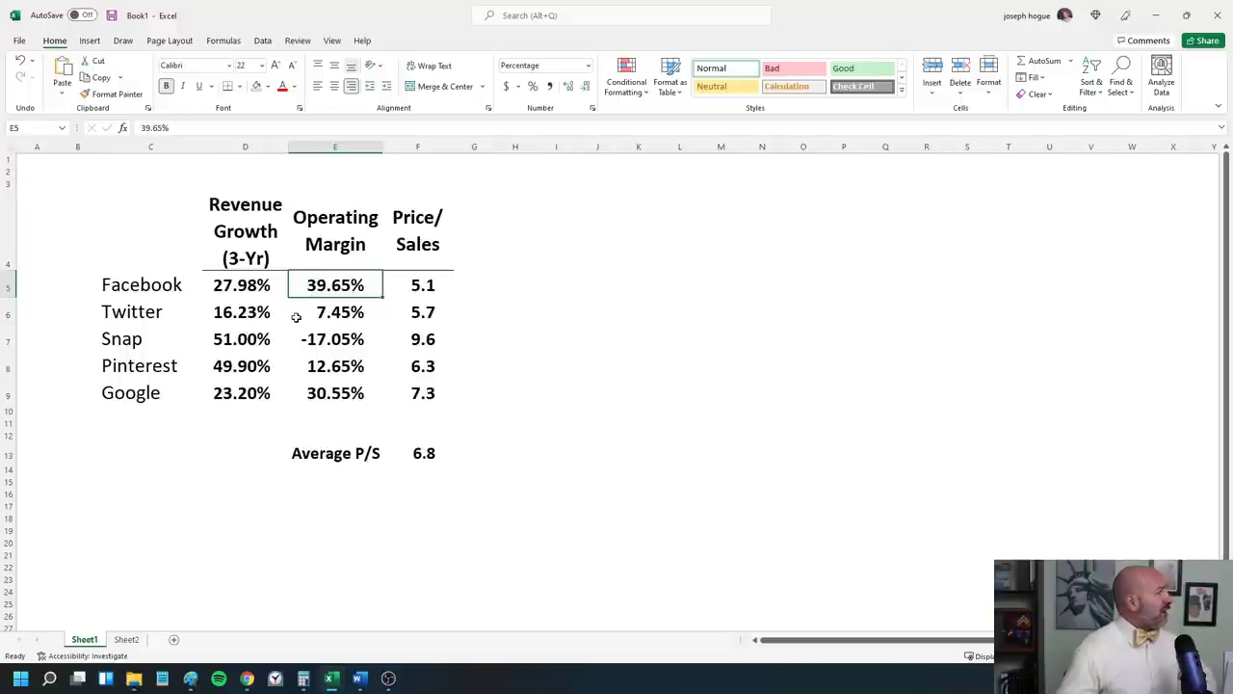
left_click(304, 314)
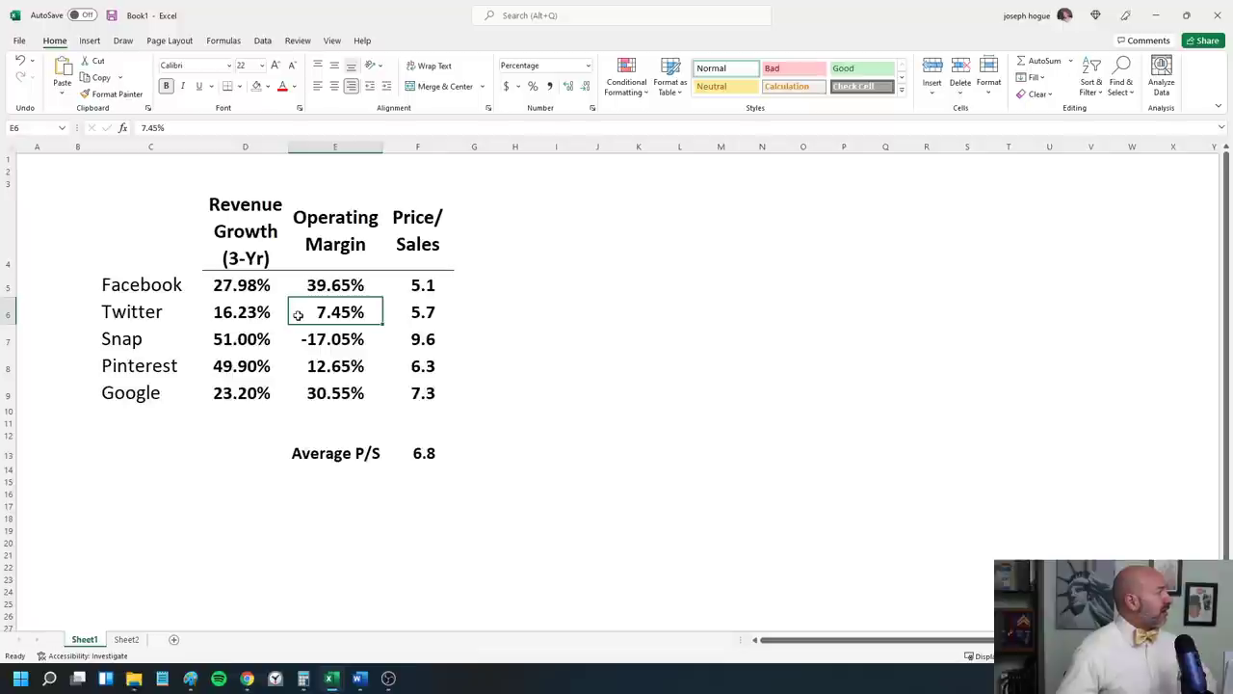
left_click(295, 341)
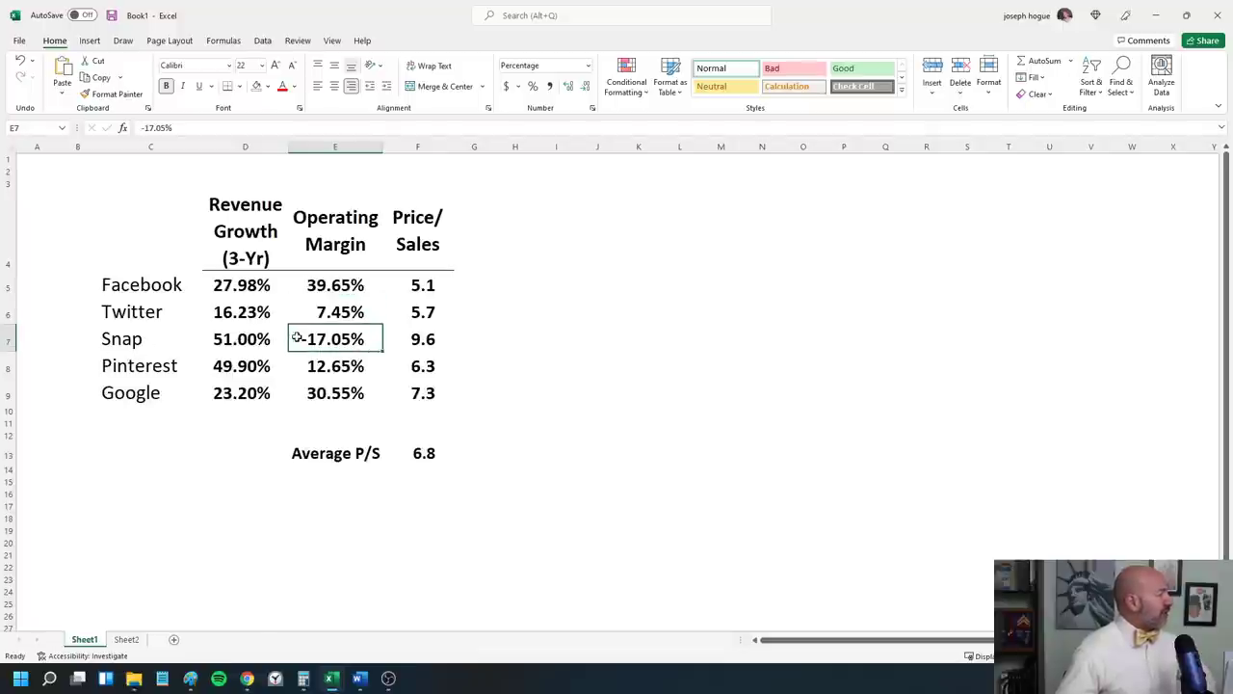
left_click(298, 369)
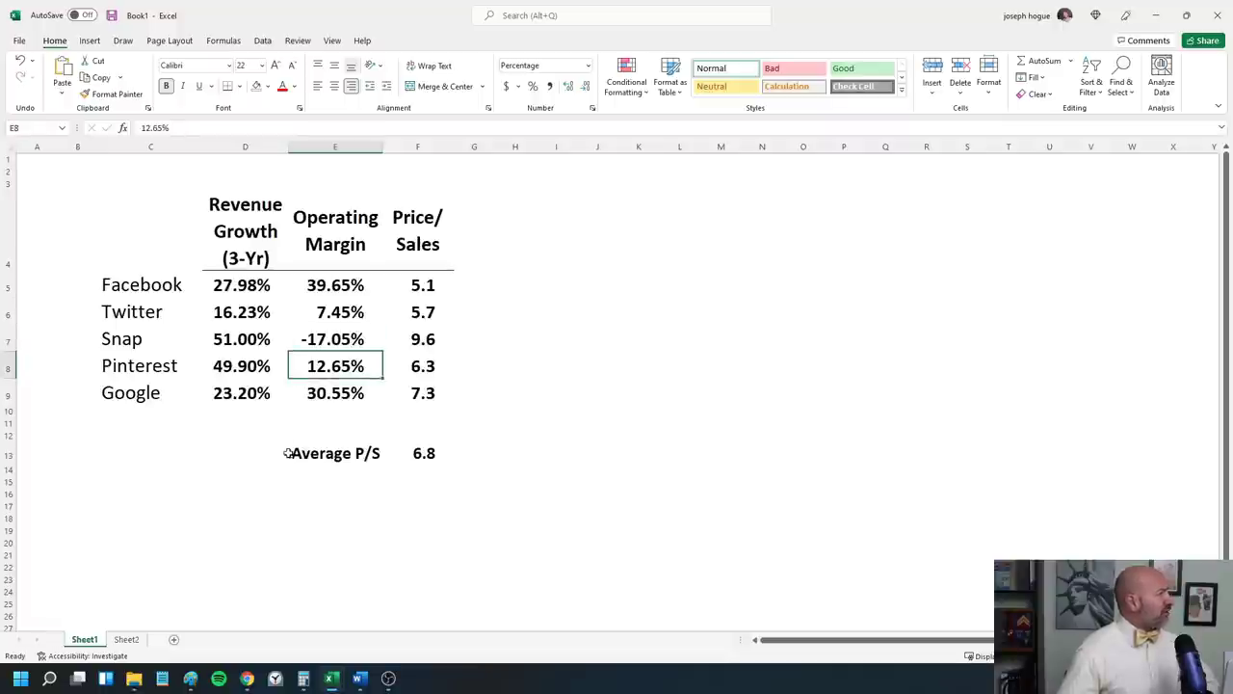
left_click(298, 393)
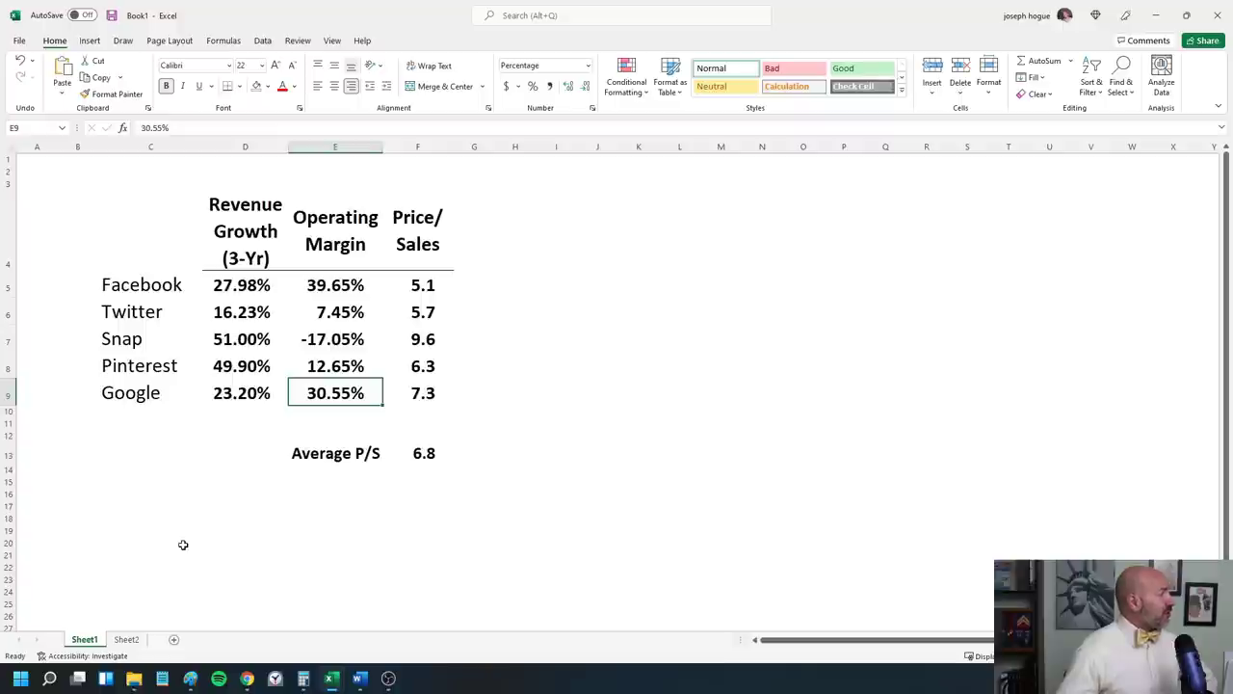
left_click(297, 281)
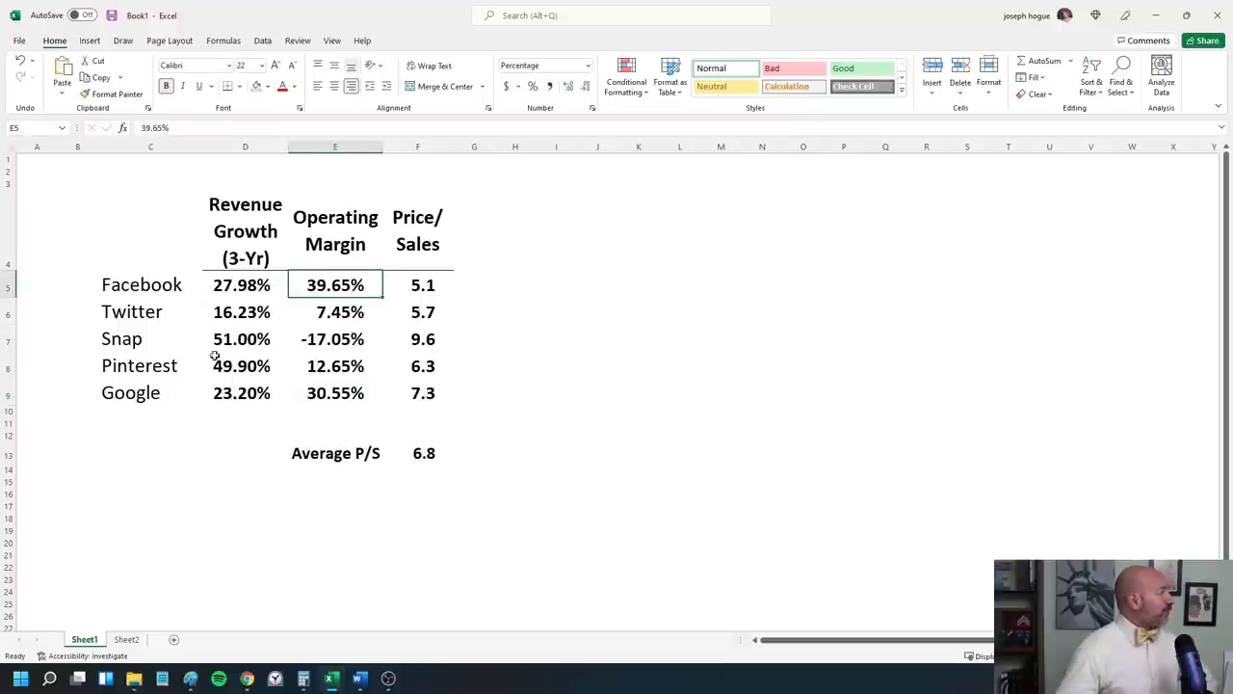
Step: Review Facebook's revenue growth and Price/Sales ratio against all five companies' Price/Sales ratios and the Average P/S cell
left_click(208, 285)
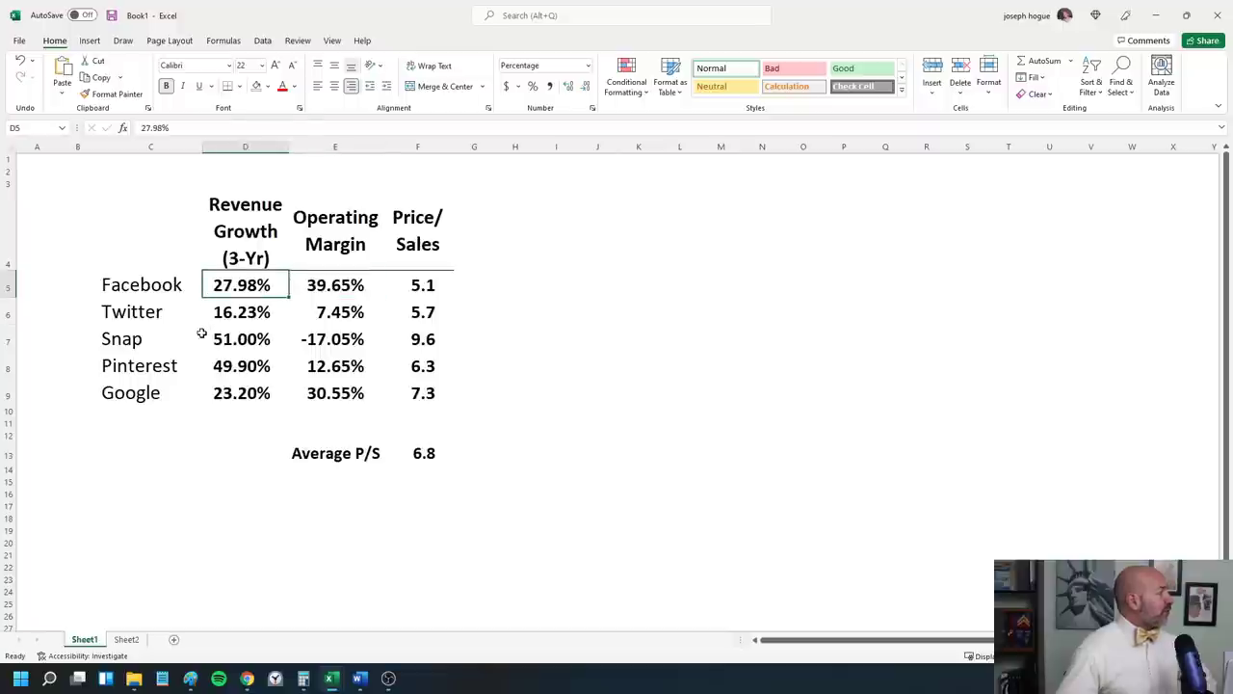
left_click(394, 282)
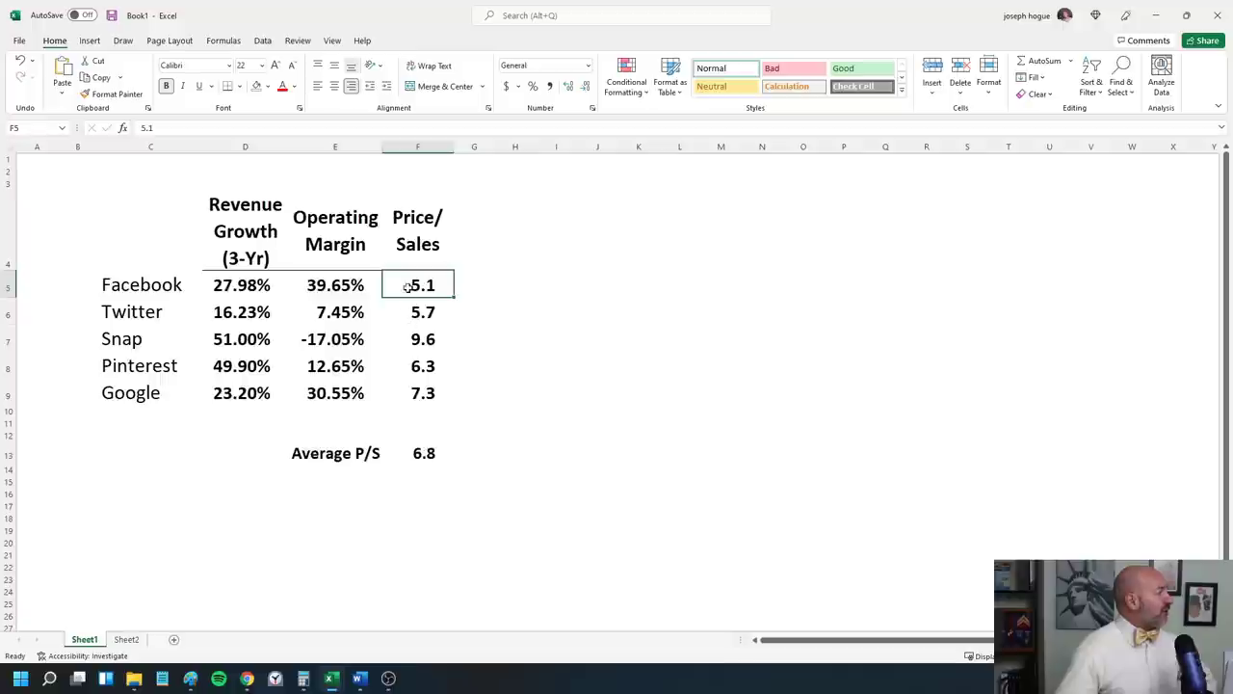
left_click_drag(409, 286, 405, 393)
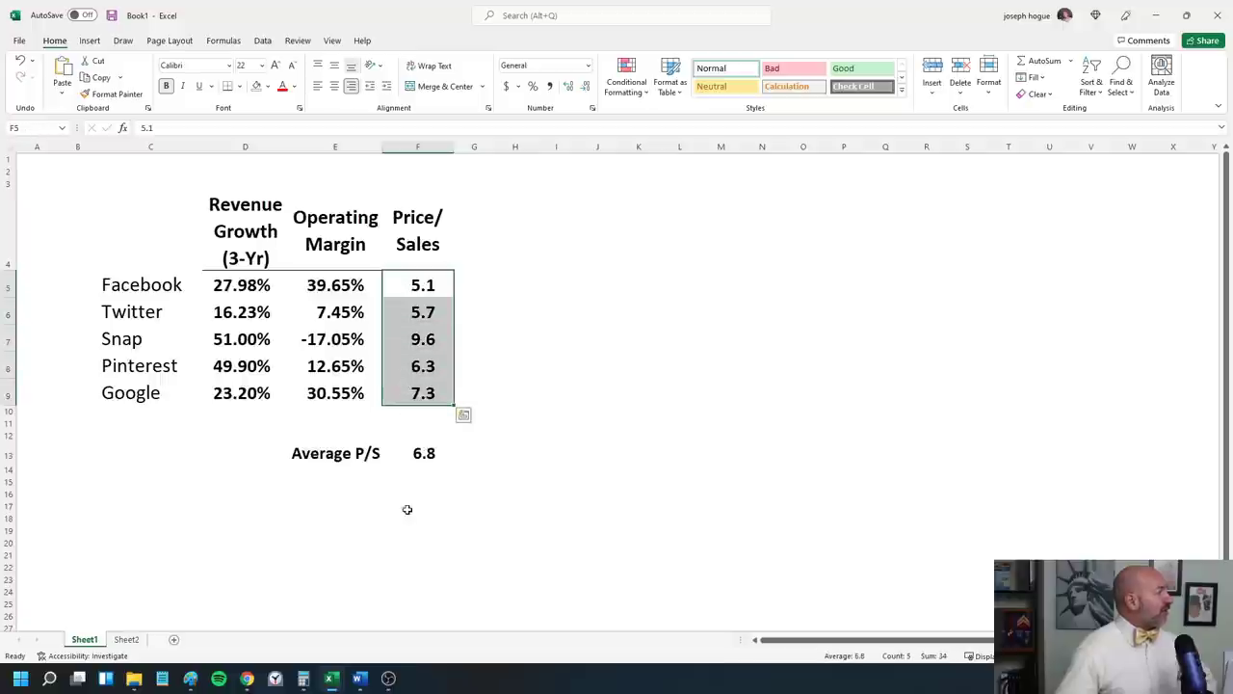
left_click(399, 453)
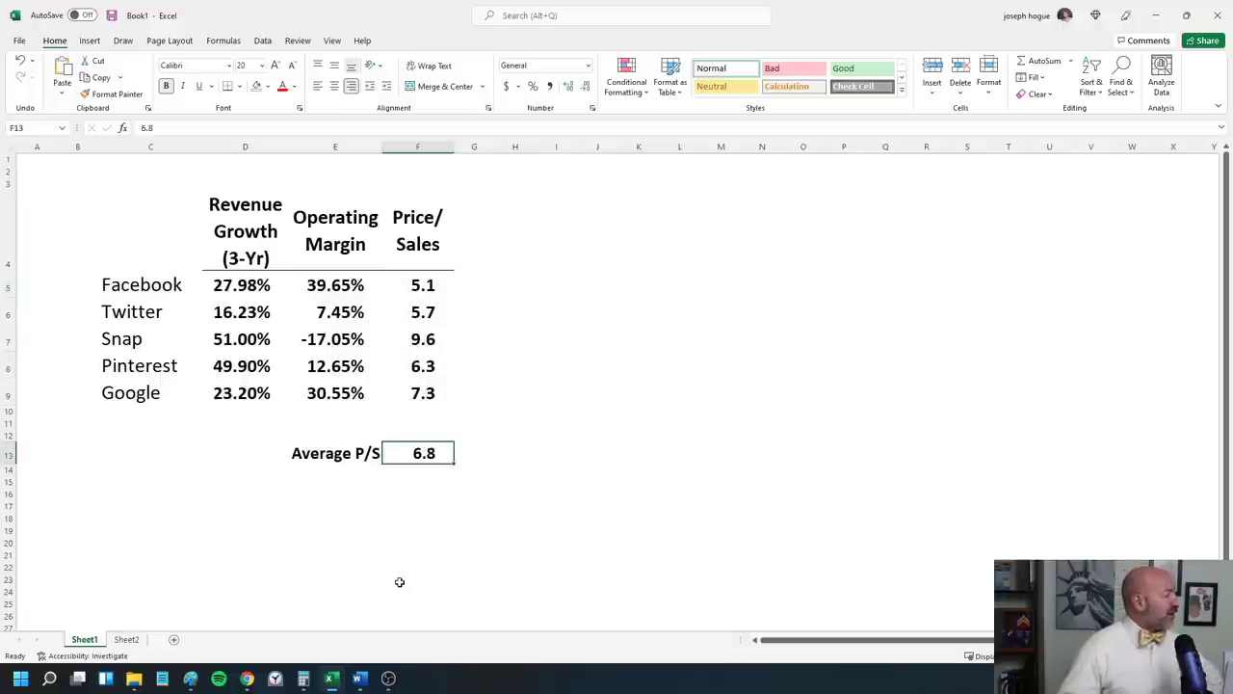
Step: Open Sheet2 and examine the FB Return Matrix's 10% and 20% annualized sales growth scenarios, including the returns under 20%
key("ctrl+Page_Down")
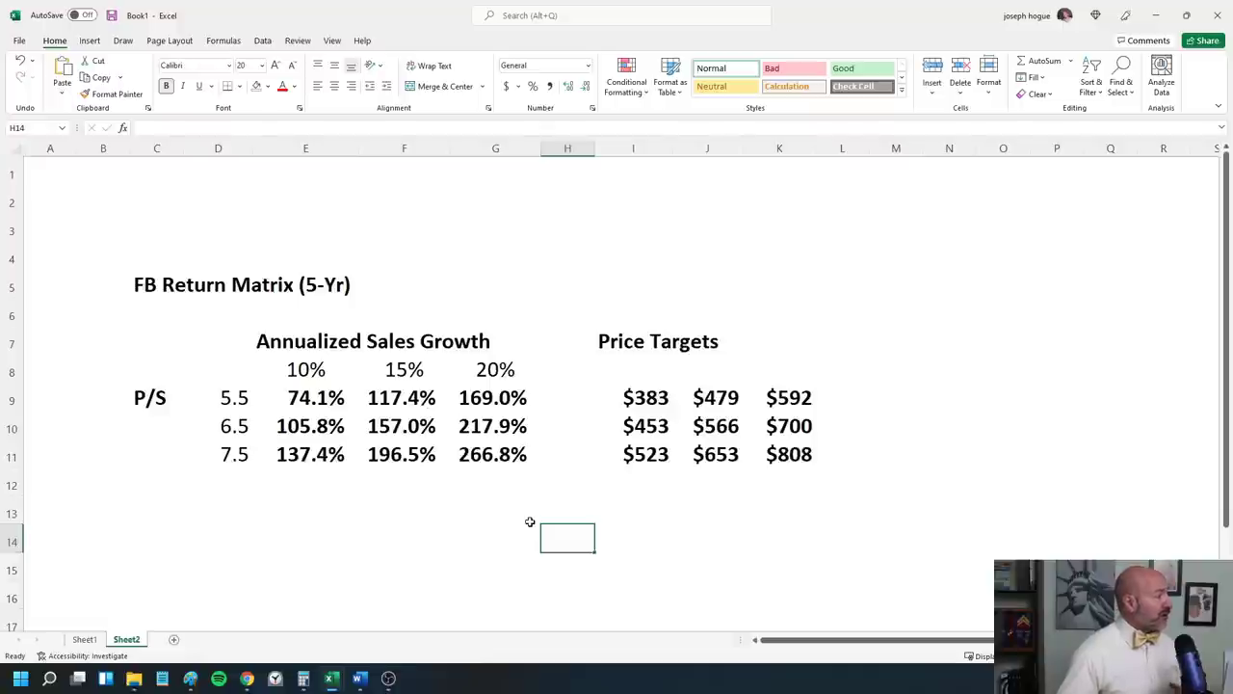
left_click(286, 345)
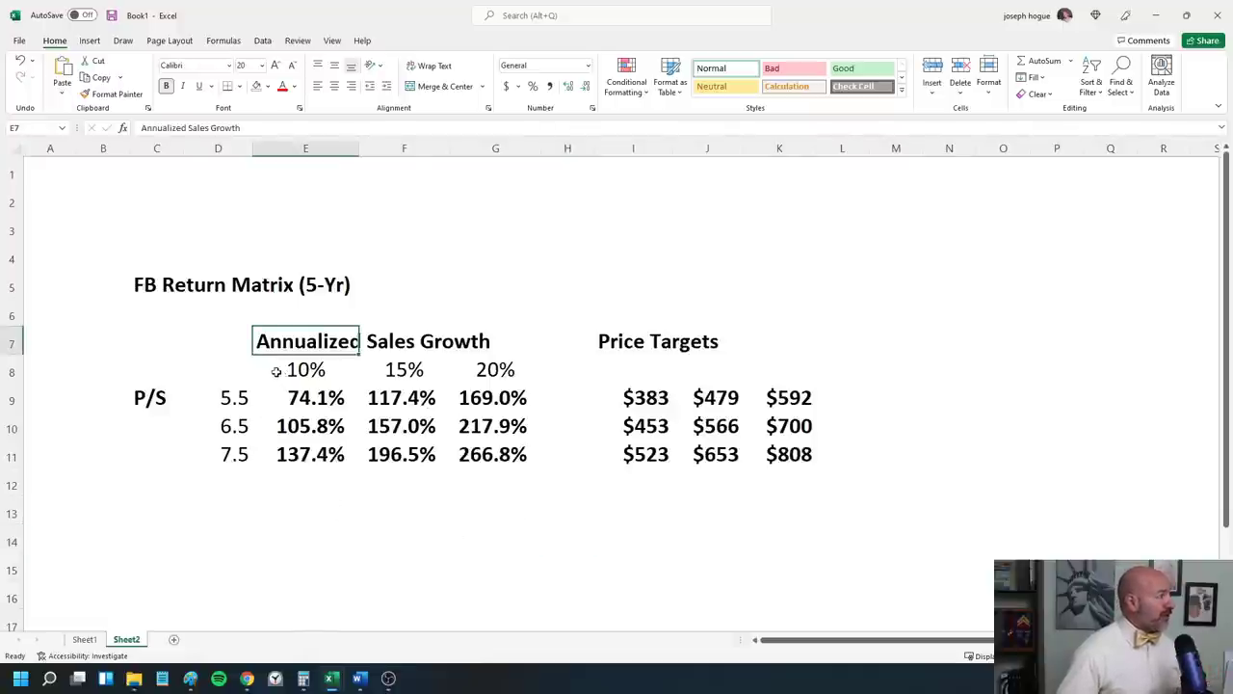
left_click(273, 370)
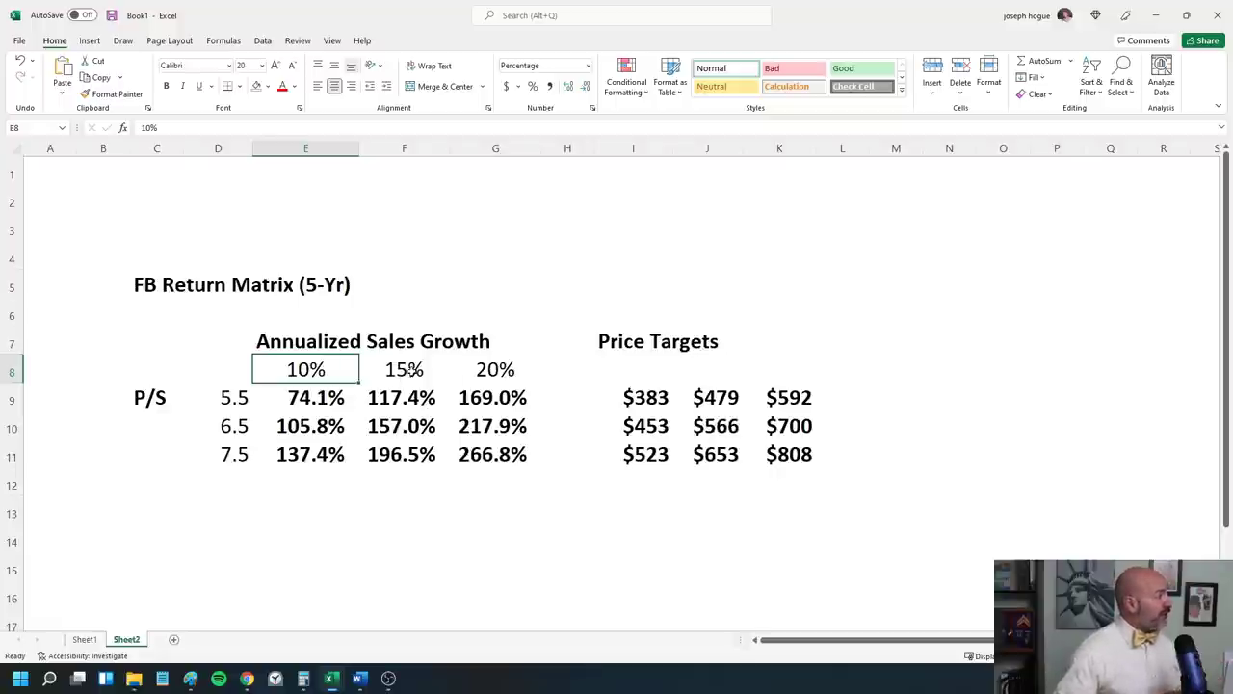
left_click(478, 368)
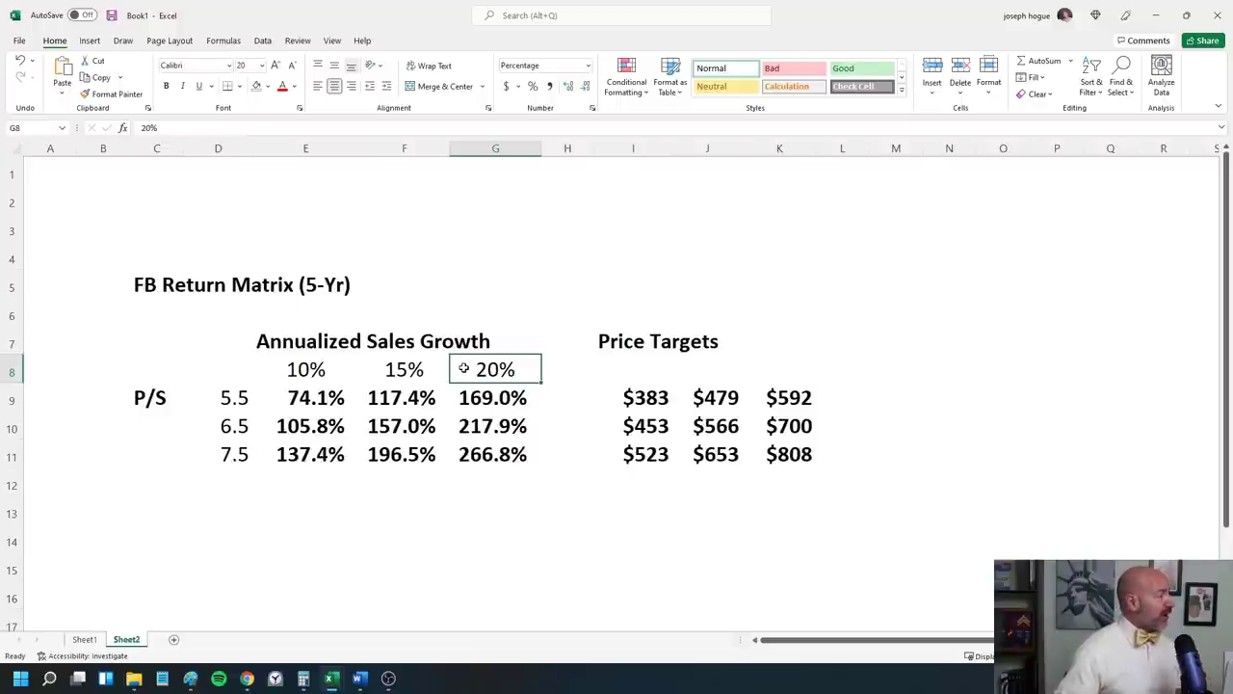
left_click_drag(461, 369, 470, 451)
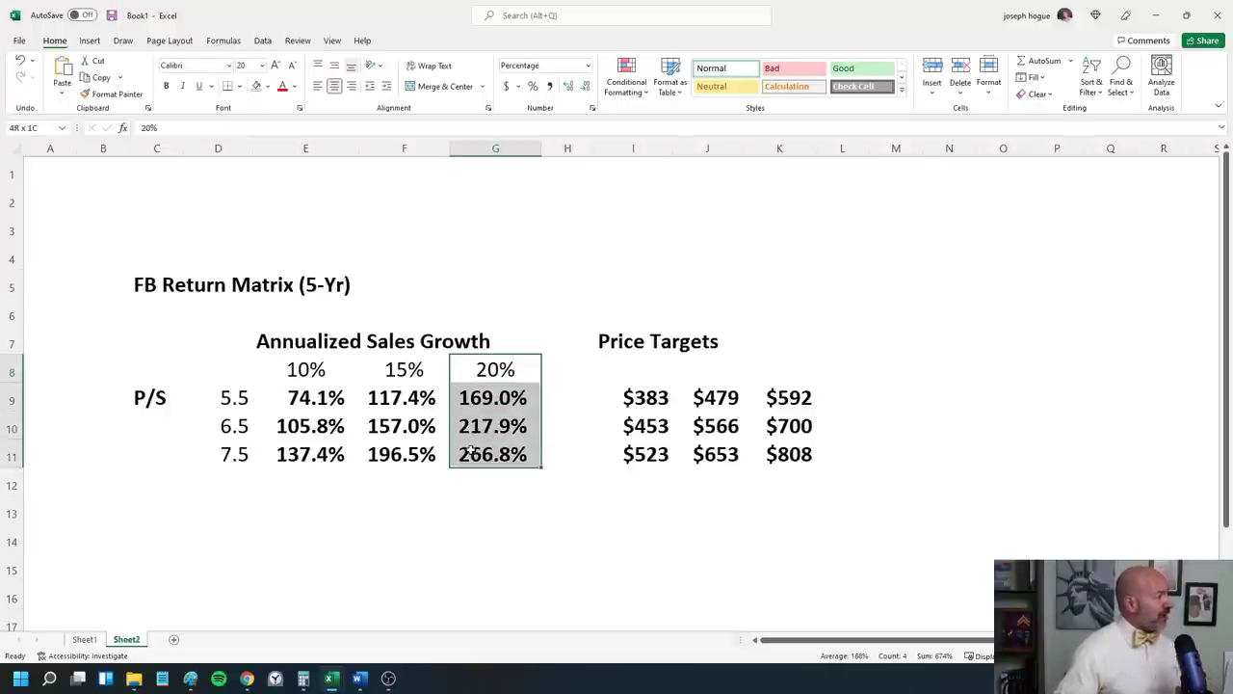
left_click(469, 369)
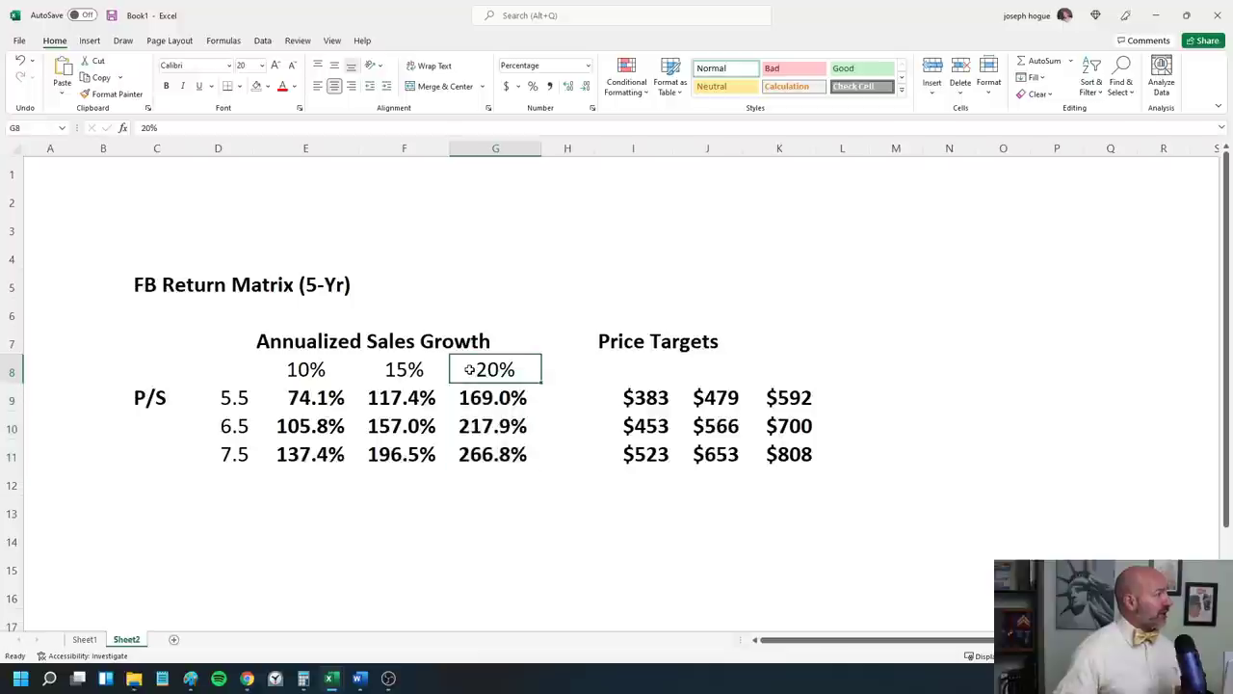
Step: Examine the return matrix's P/S label, its 10% to 20% sales growth headings and the 5.5 P/S scenario
left_click(120, 398)
left_click(160, 393)
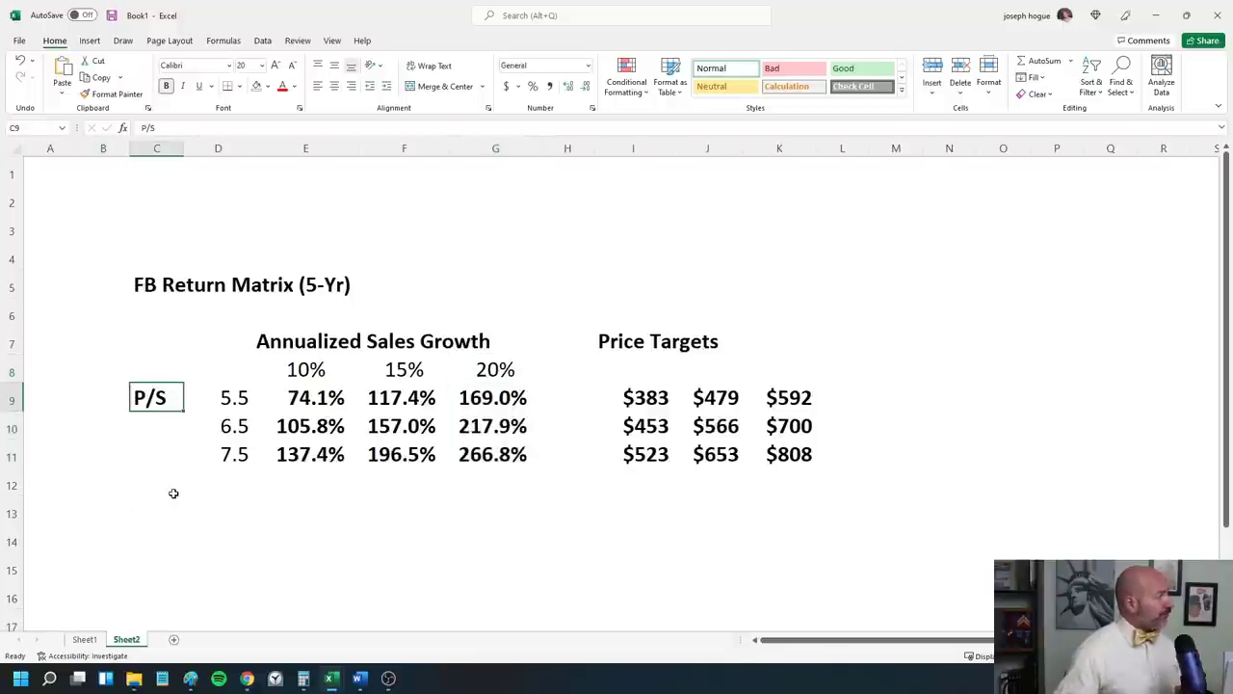
left_click(279, 370)
left_click_drag(383, 382, 467, 381)
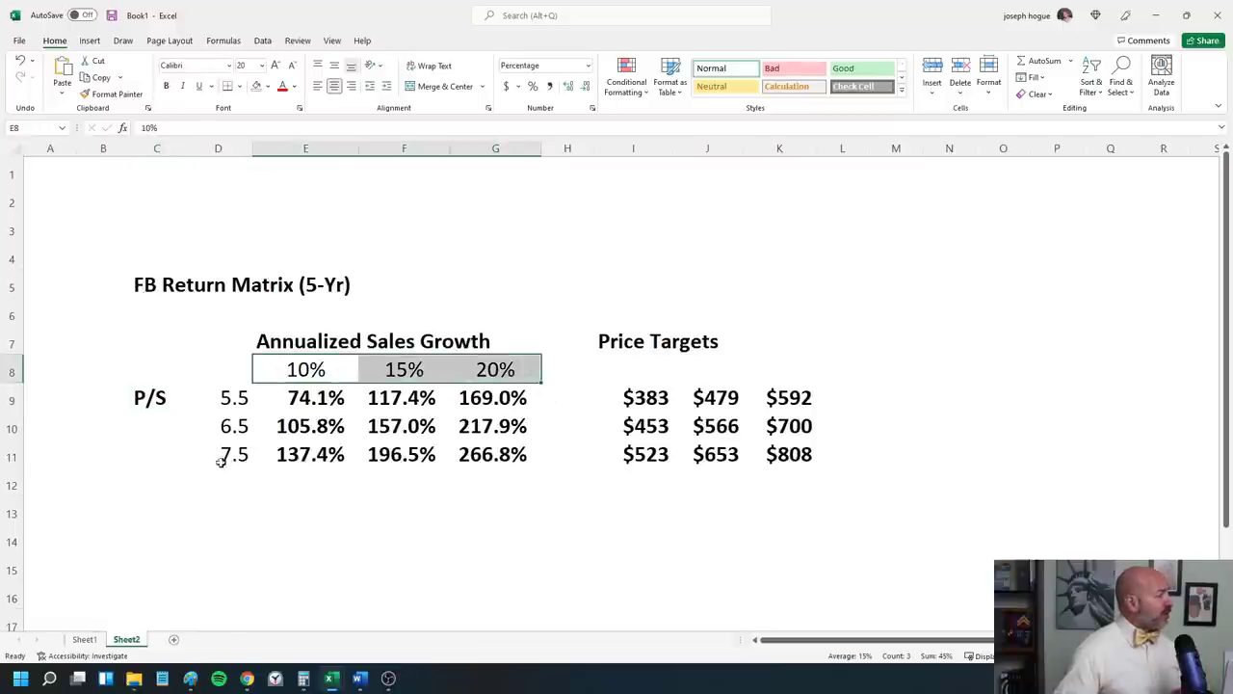
left_click(217, 400)
Step: Return to Sheet1 and check the Average P/S cell and Twitter's Price/Sales ratio
left_click(83, 639)
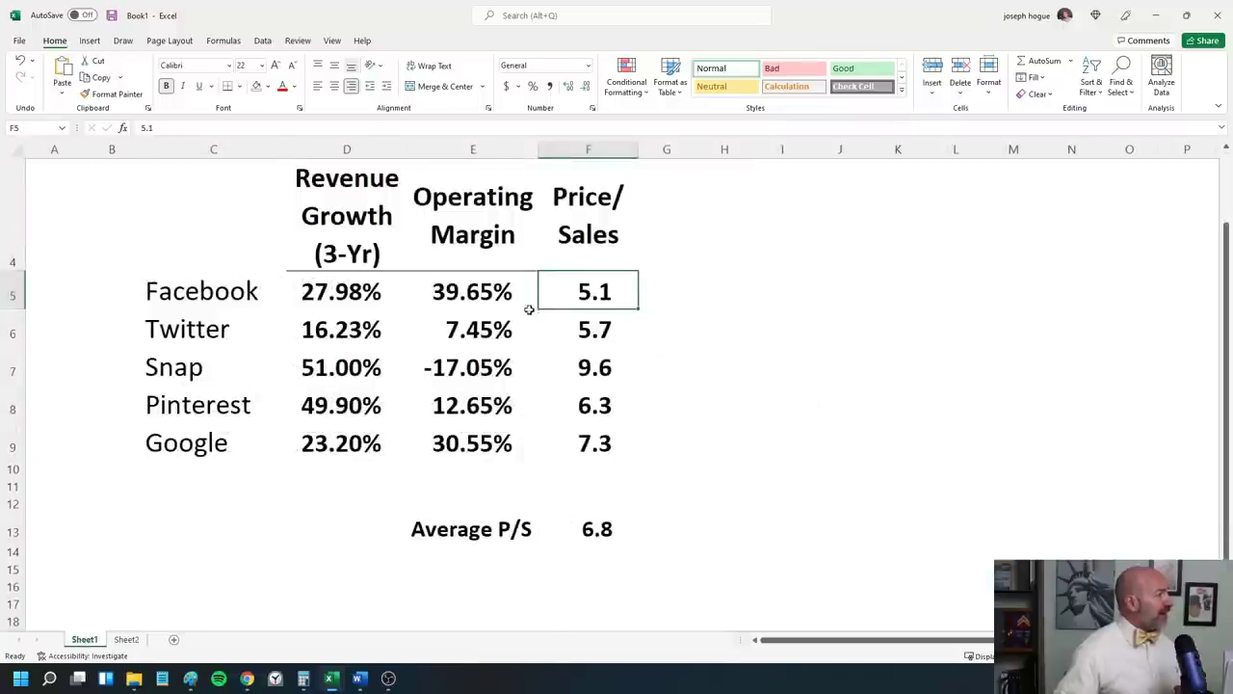
left_click(570, 529)
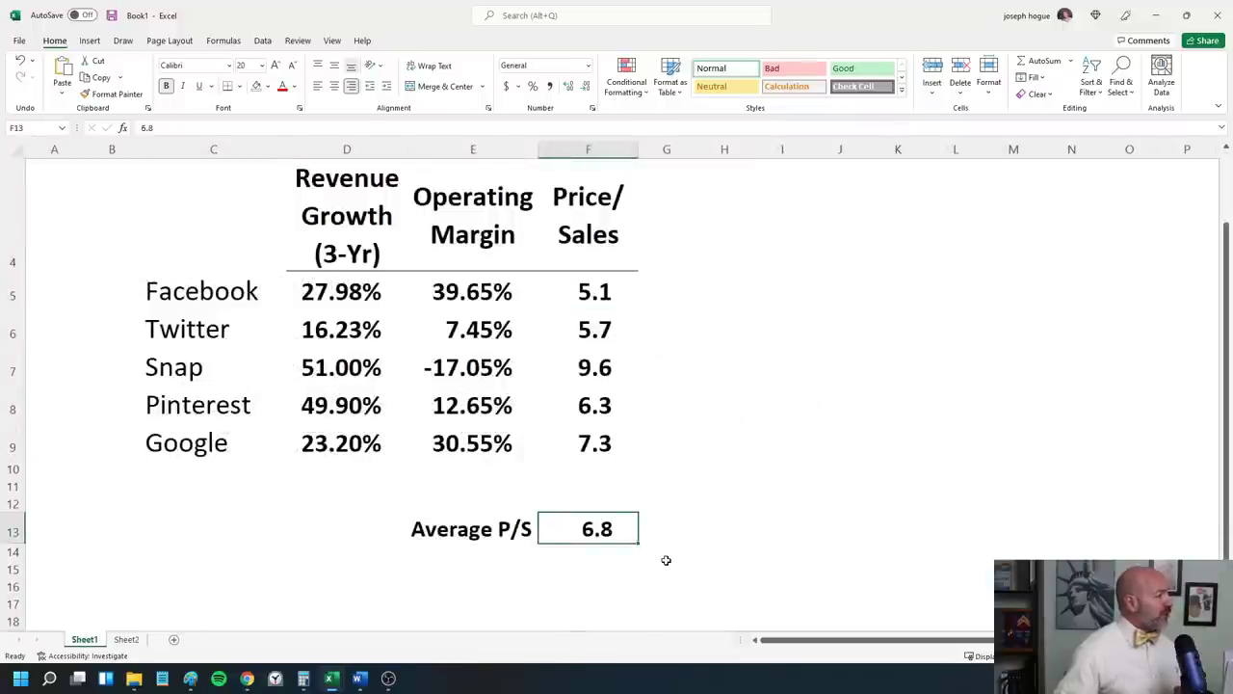
left_click(560, 330)
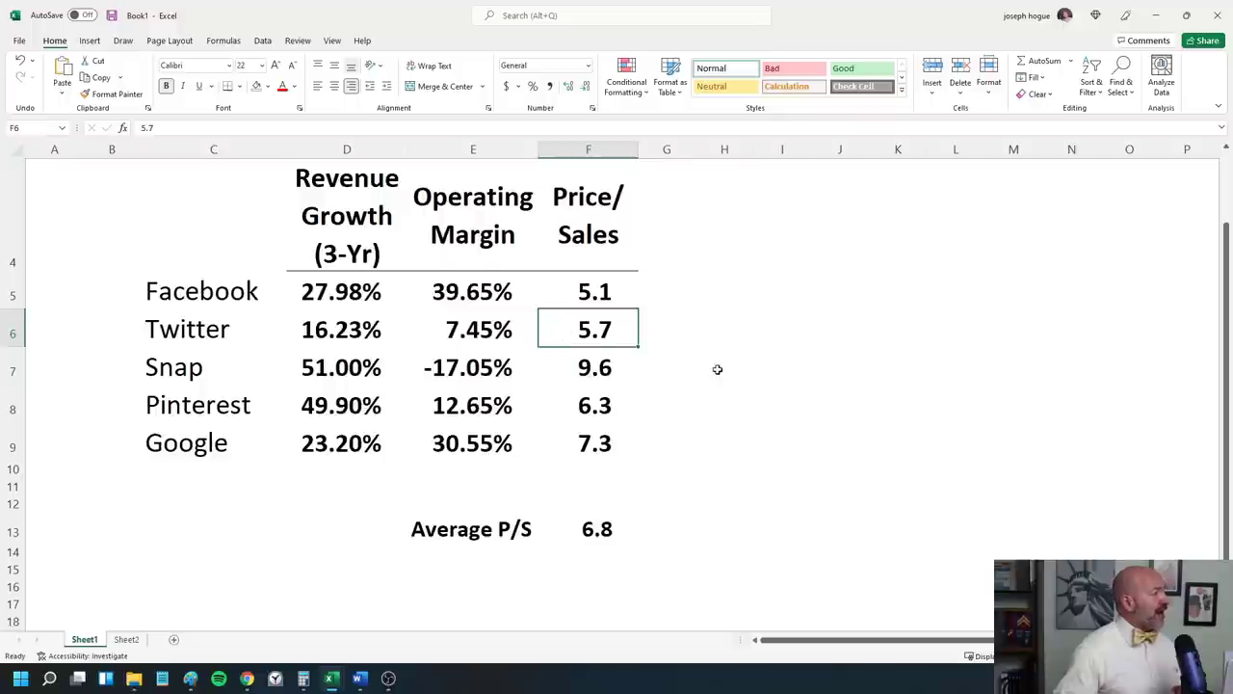
Step: Check Meta's Price/Sales history on Morningstar in Chrome, and return to Book1 in Excel to select the 7.5 P/S scenario on Sheet2
left_click(247, 679)
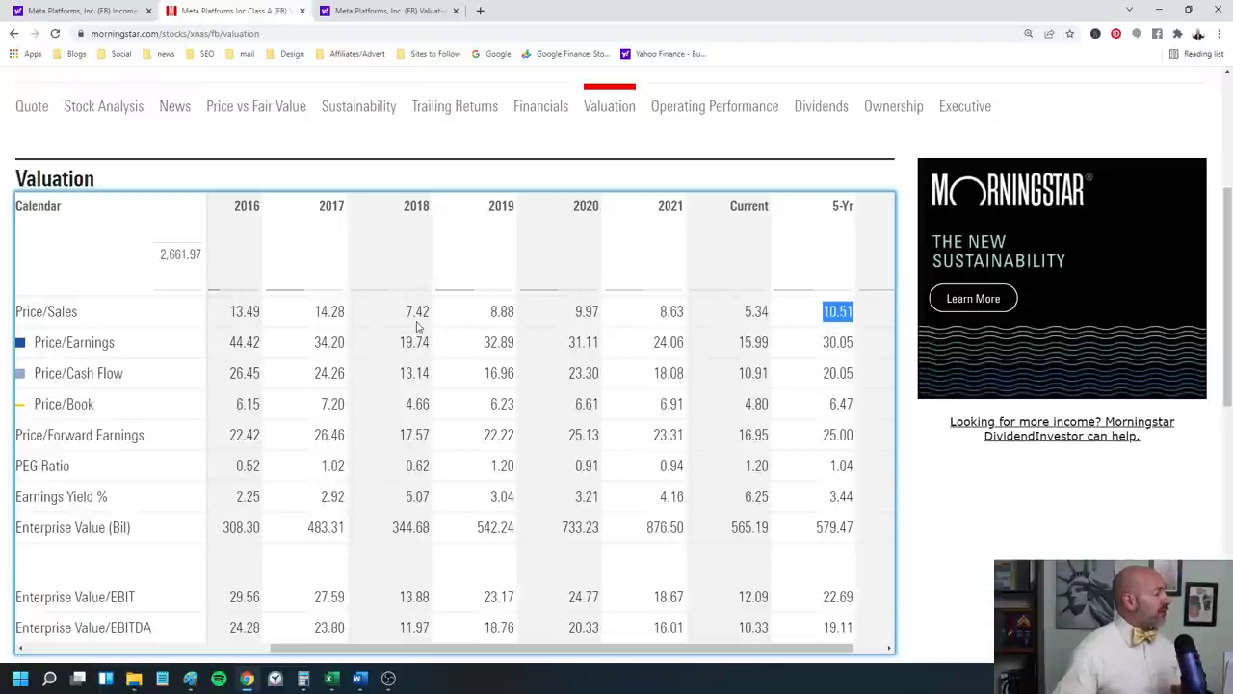
mouse_move(331, 680)
left_click(400, 612)
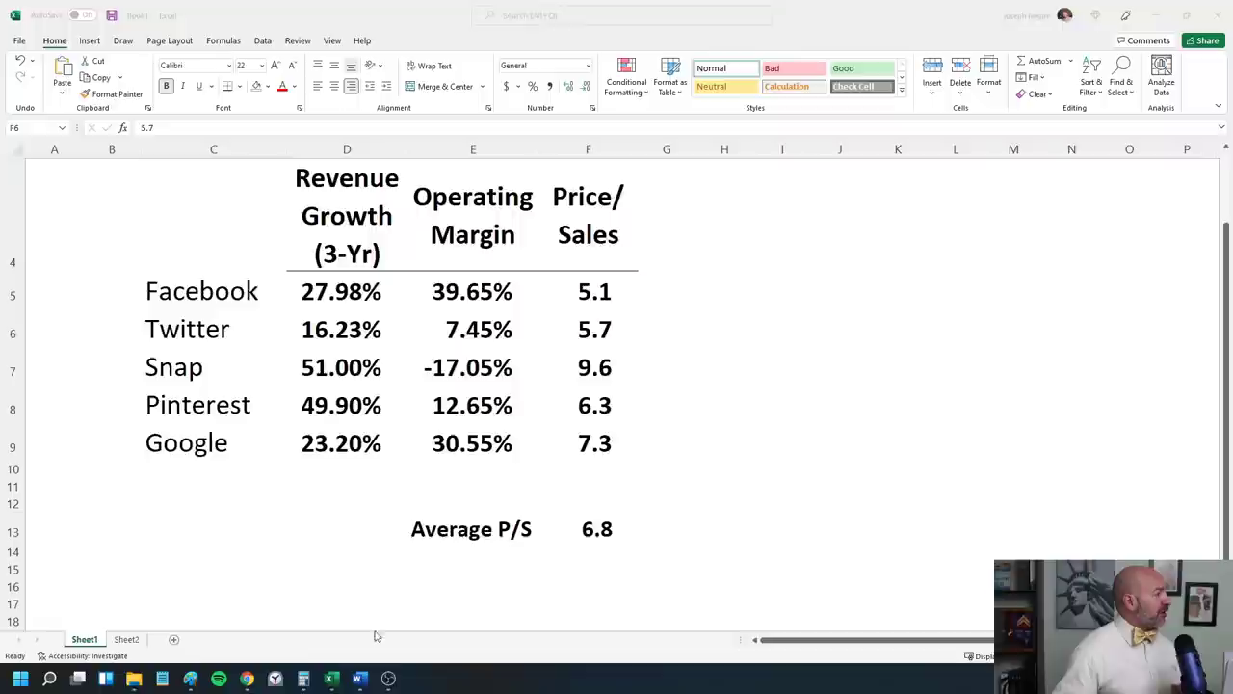
left_click(127, 639)
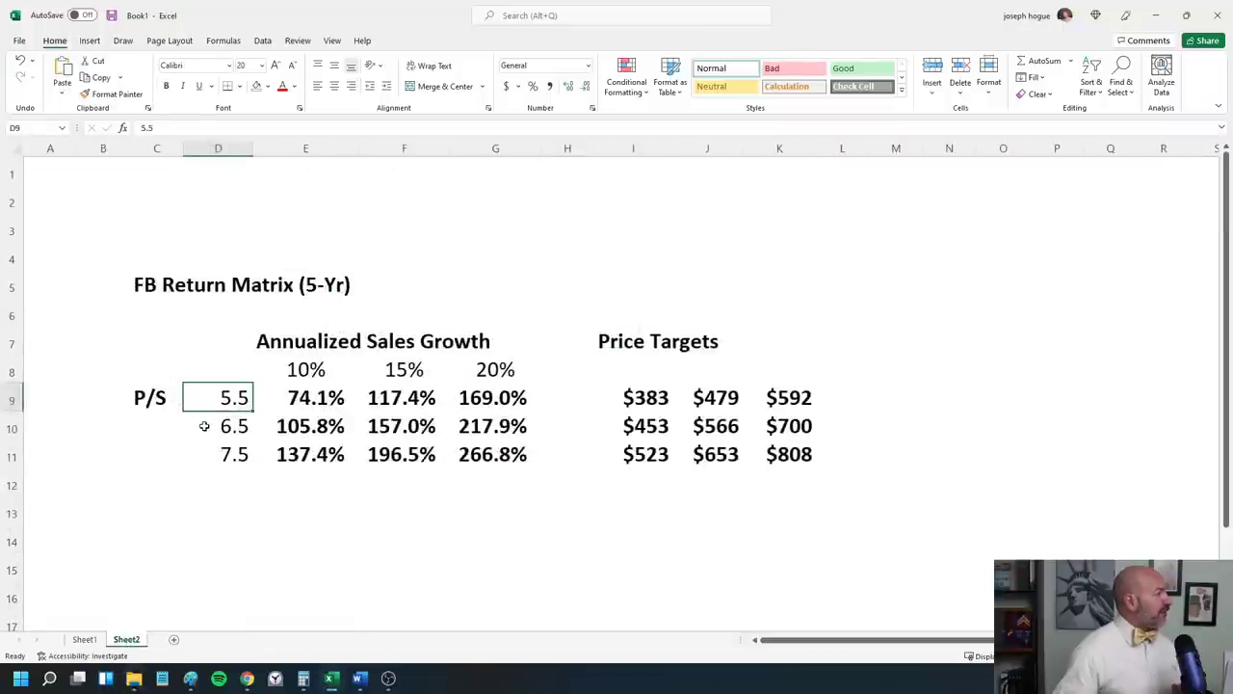
left_click(203, 460)
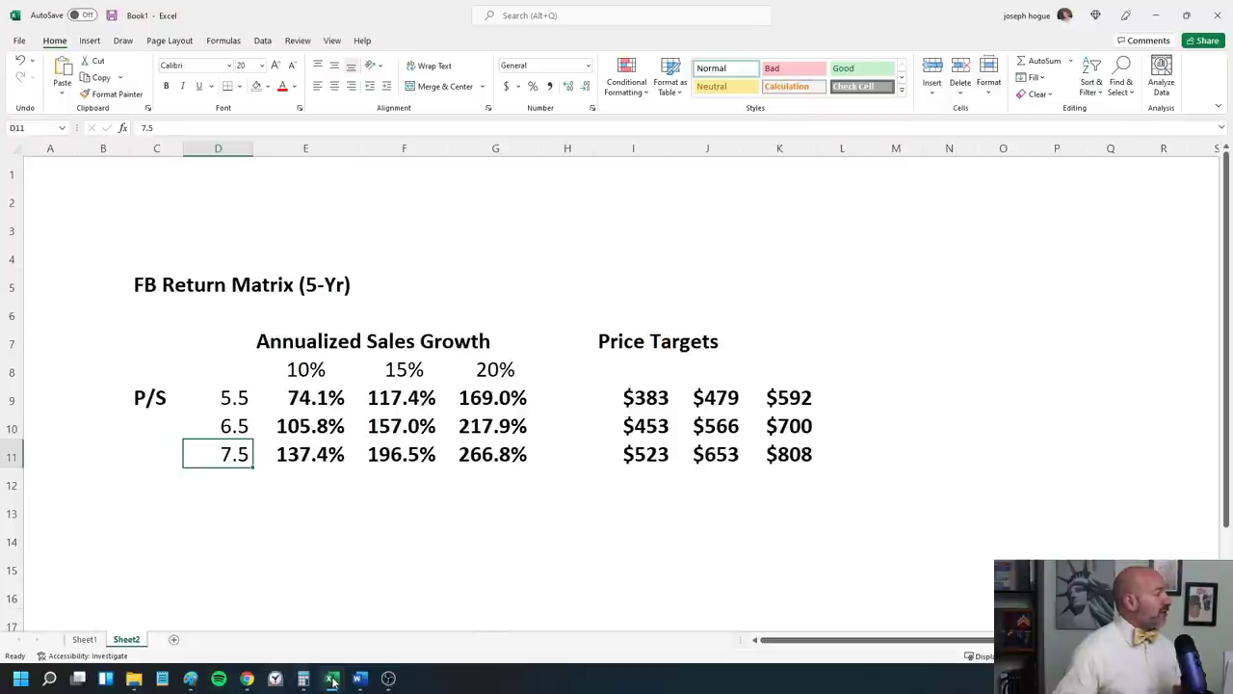
Step: Highlight Meta's 2018 Price/Sales value on Morningstar in Chrome, and select the 5.5 and 6.5 P/S scenarios in Excel's return matrix
left_click(246, 678)
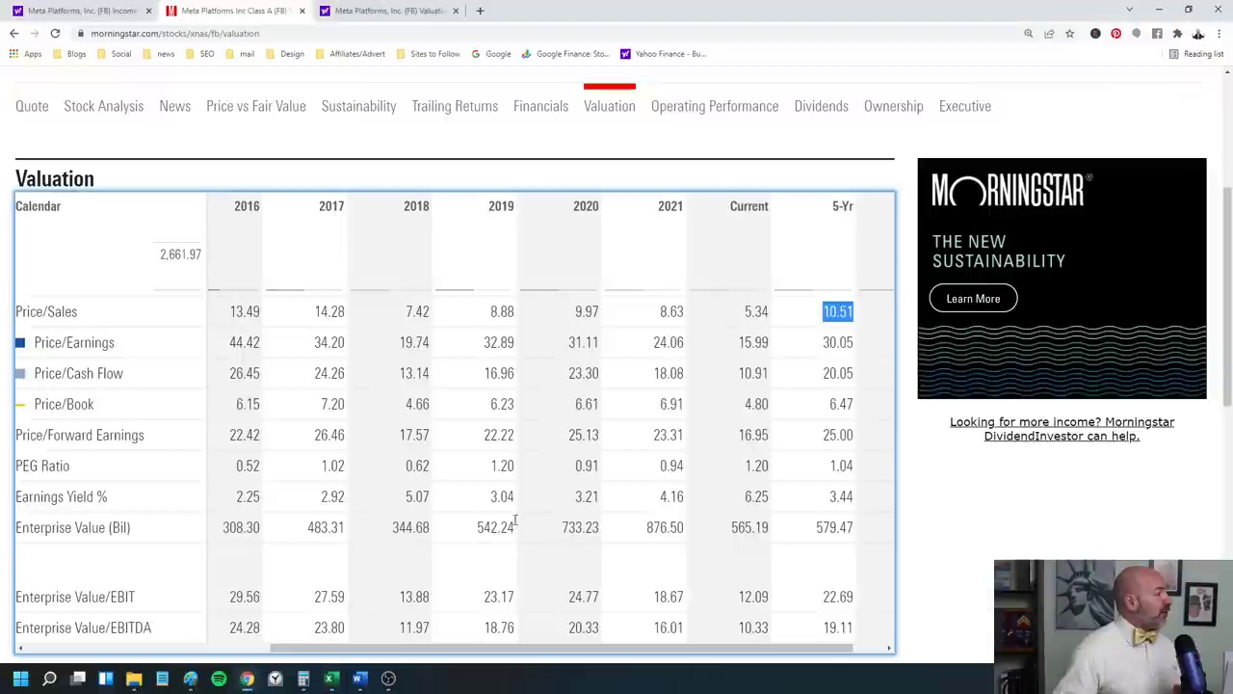
double_click(415, 313)
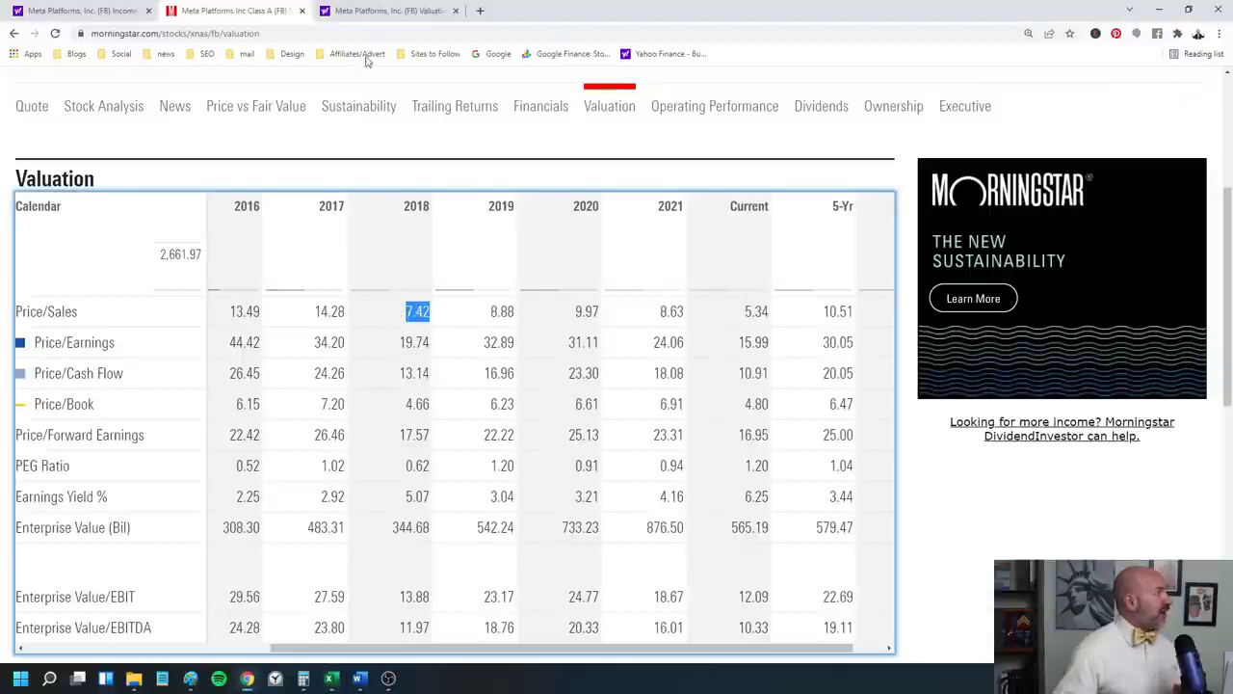
mouse_move(329, 680)
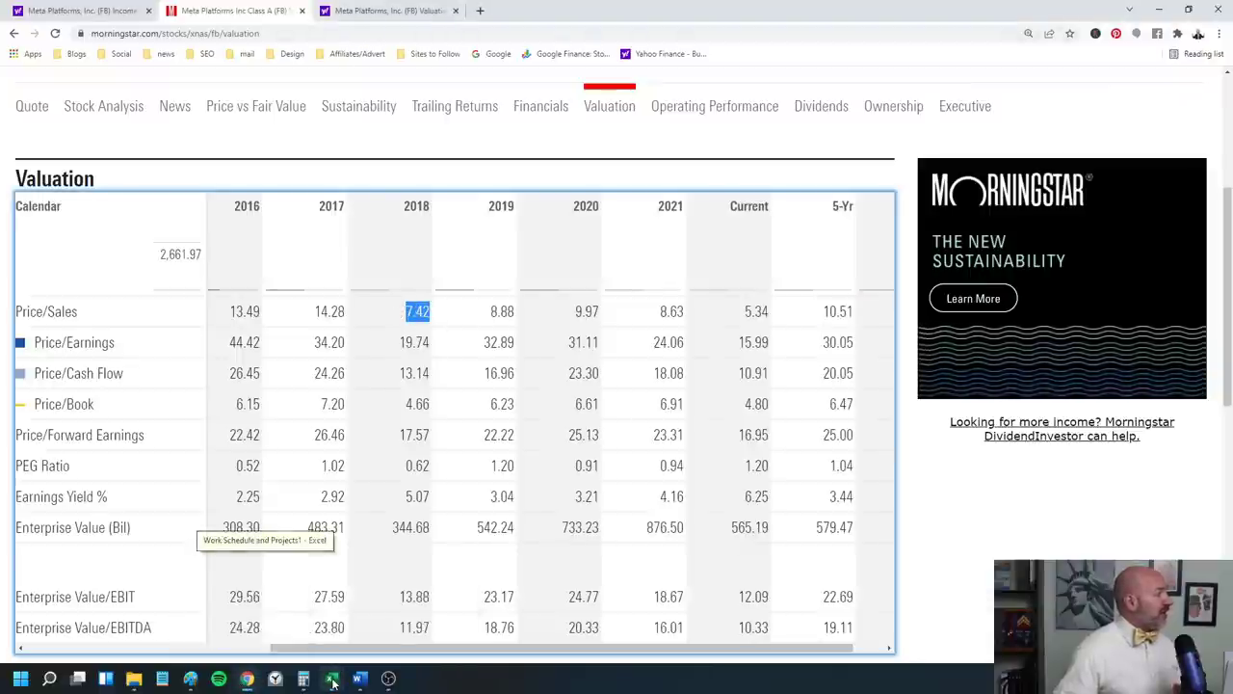
left_click(405, 605)
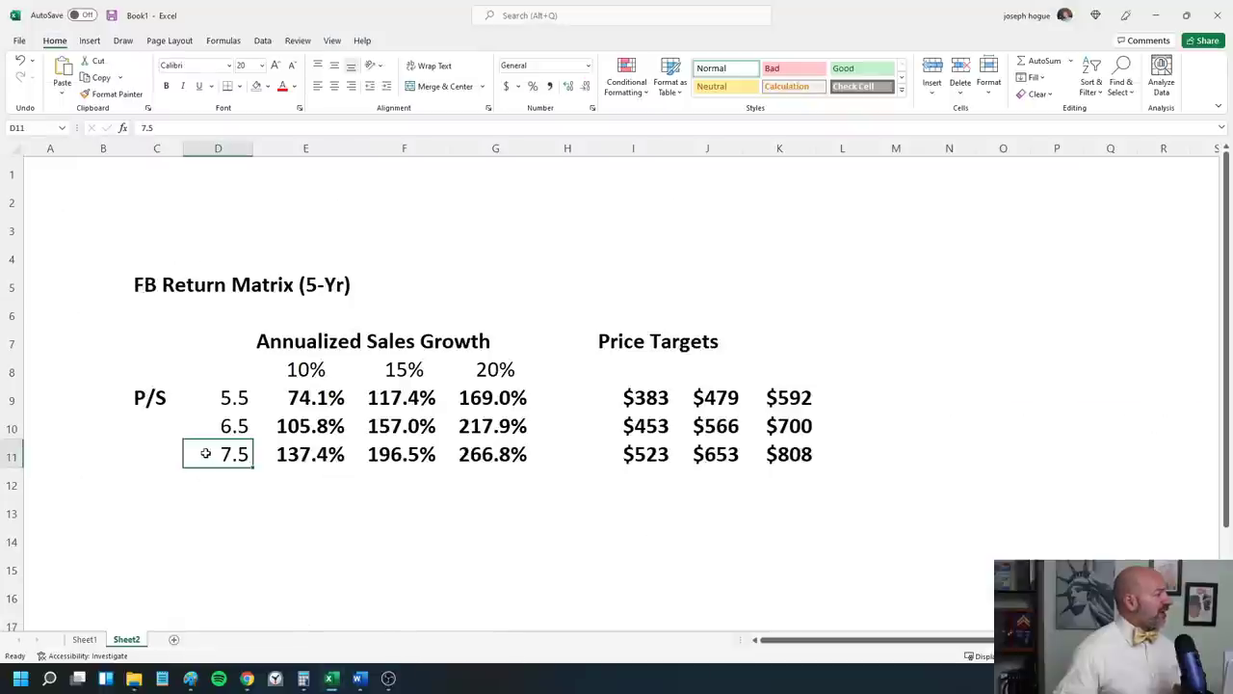
left_click_drag(199, 399, 200, 420)
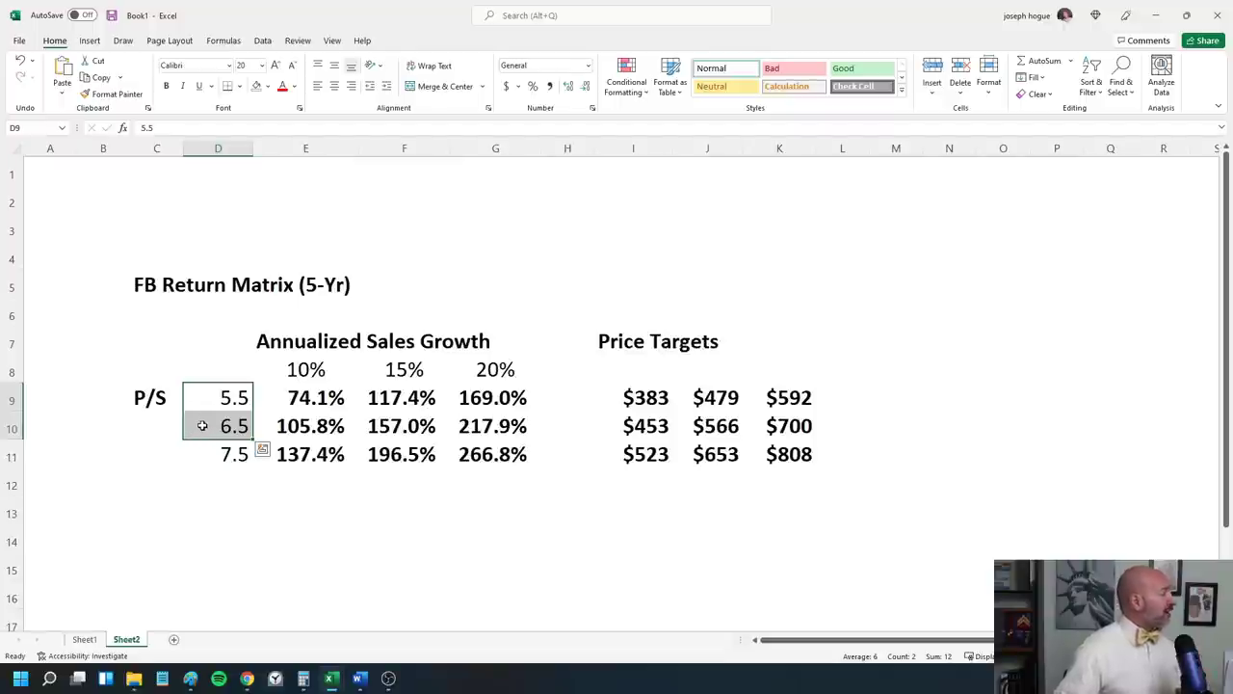
Step: Review the return matrix's 7.5 P/S scenario, its title and the 10% annualized sales growth heading
left_click(468, 369)
left_click(193, 456)
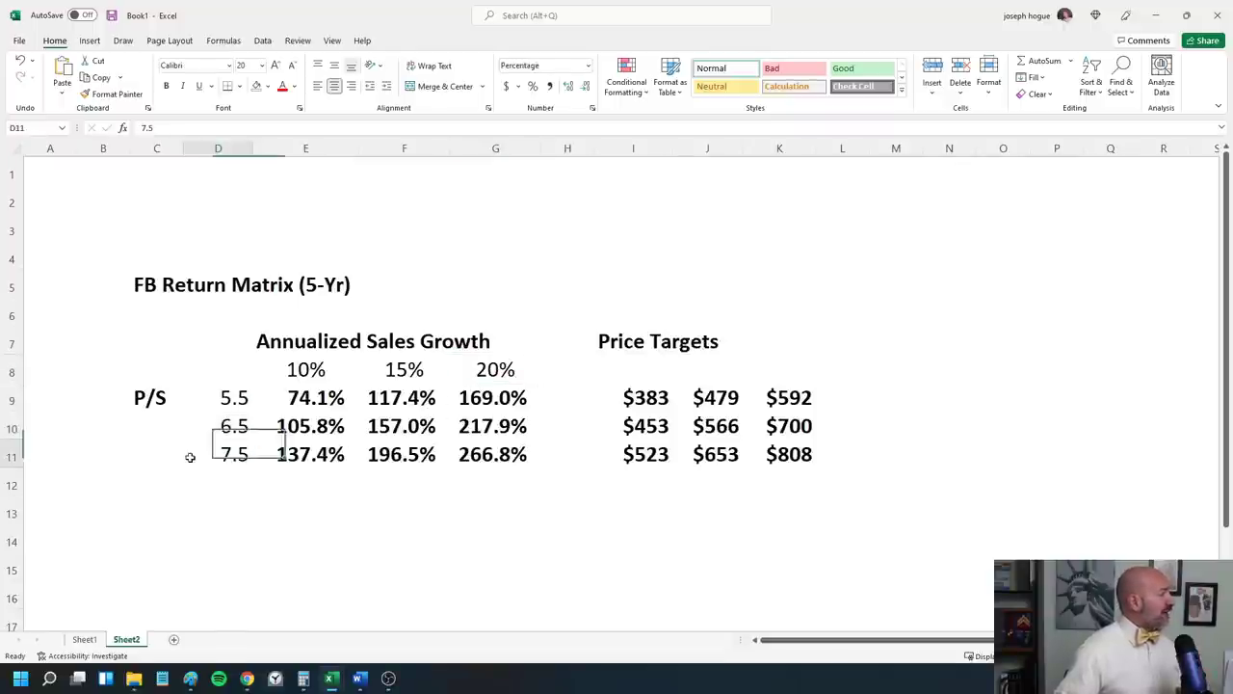
left_click(222, 479)
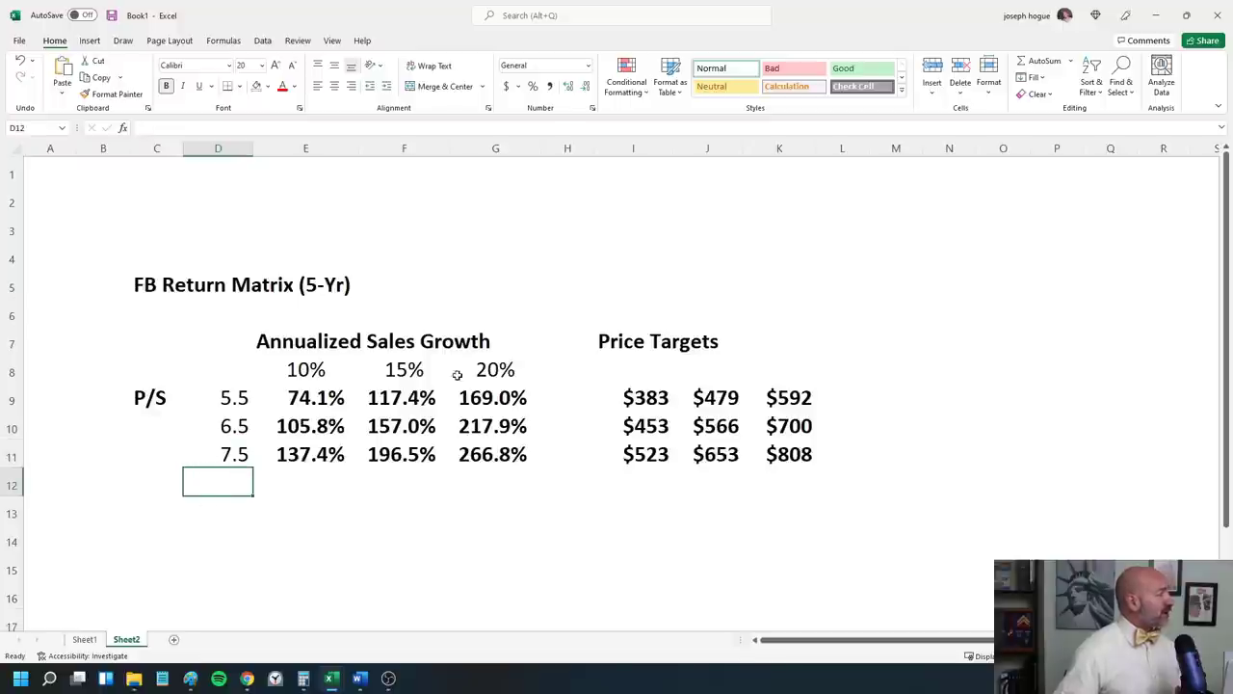
left_click(543, 372)
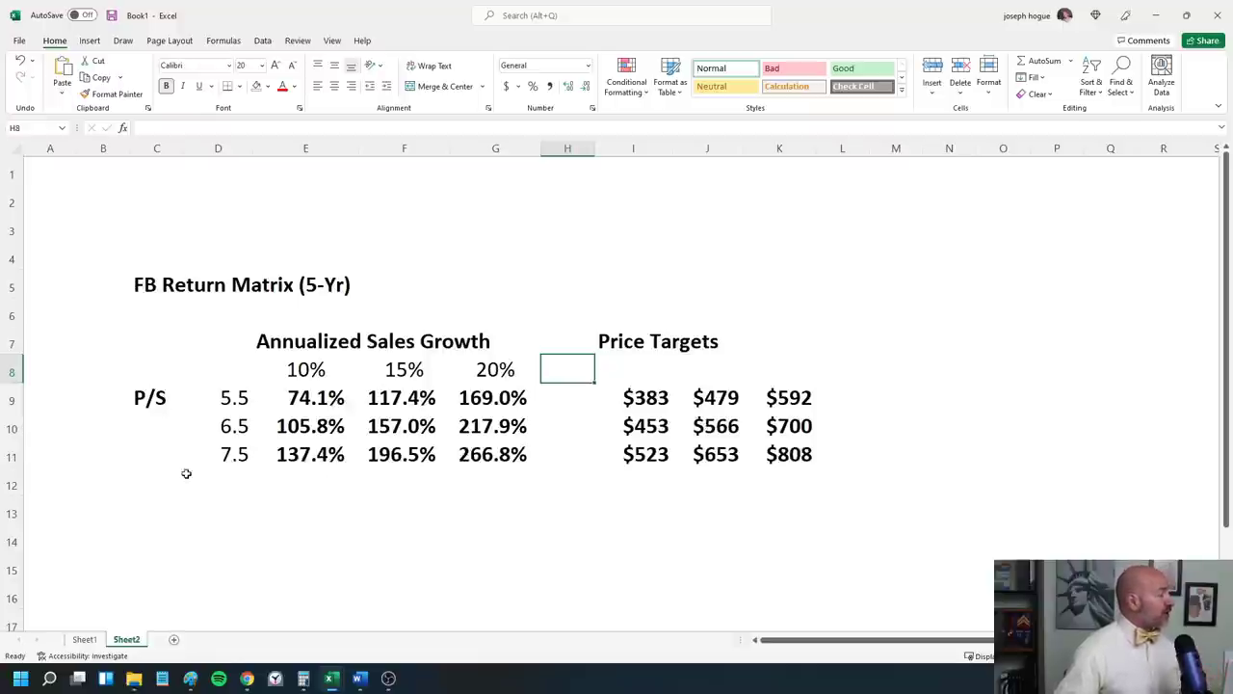
left_click(270, 366)
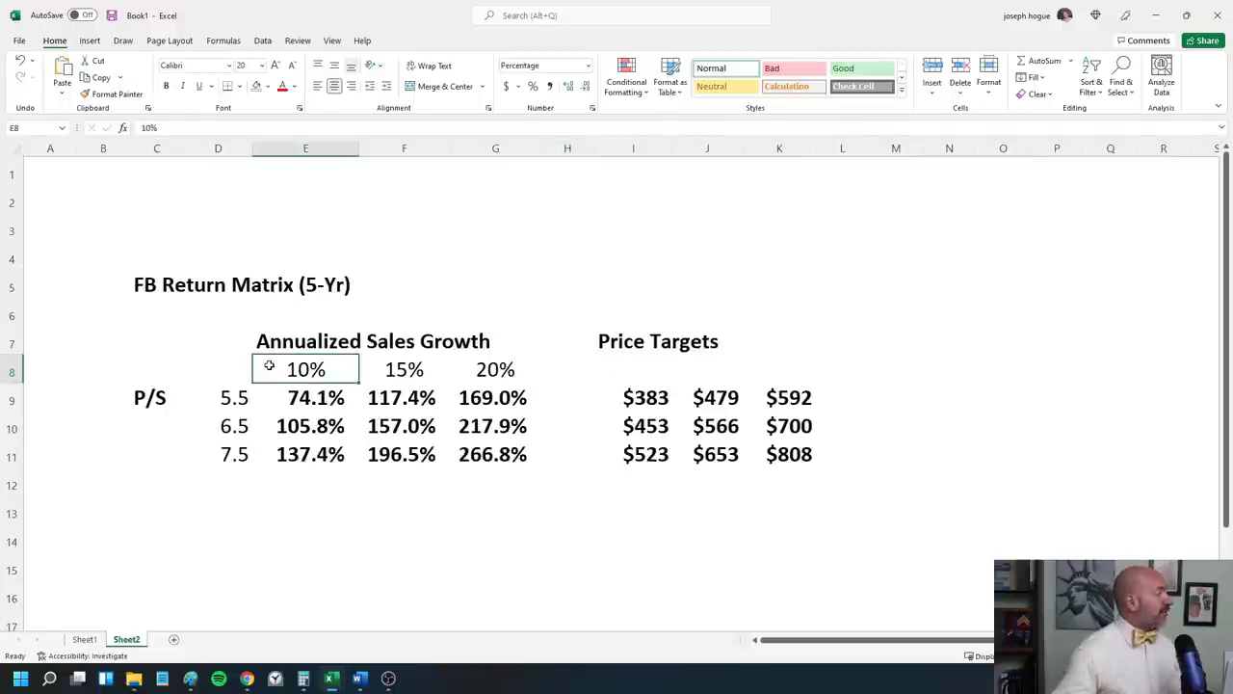
left_click(166, 279)
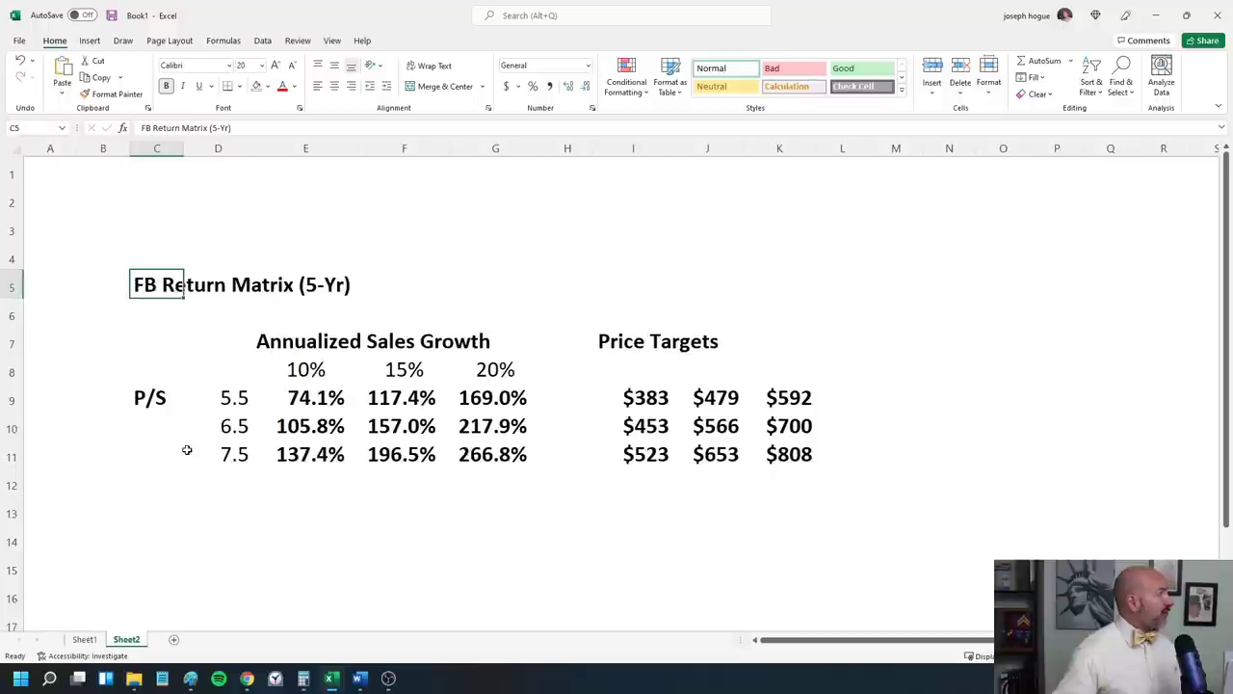
left_click(283, 371)
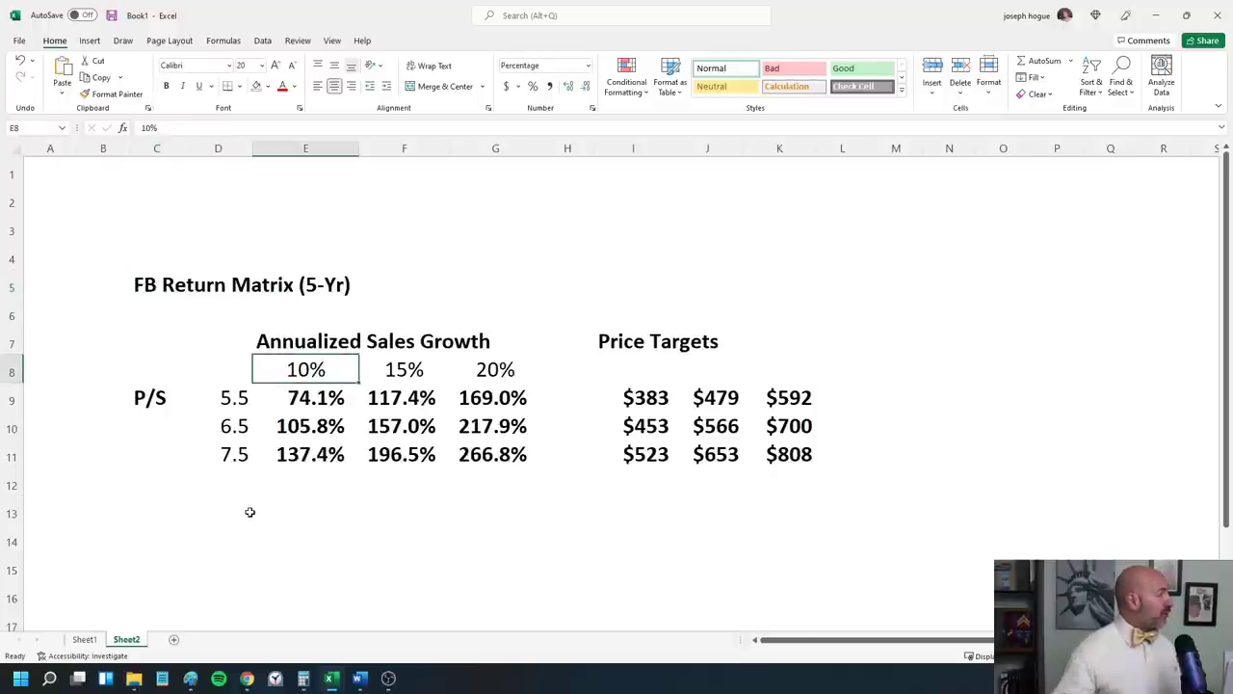
Step: Examine the matrix return for the 5.5 P/S scenario at 10% sales growth together with its matching price target
left_click(214, 399)
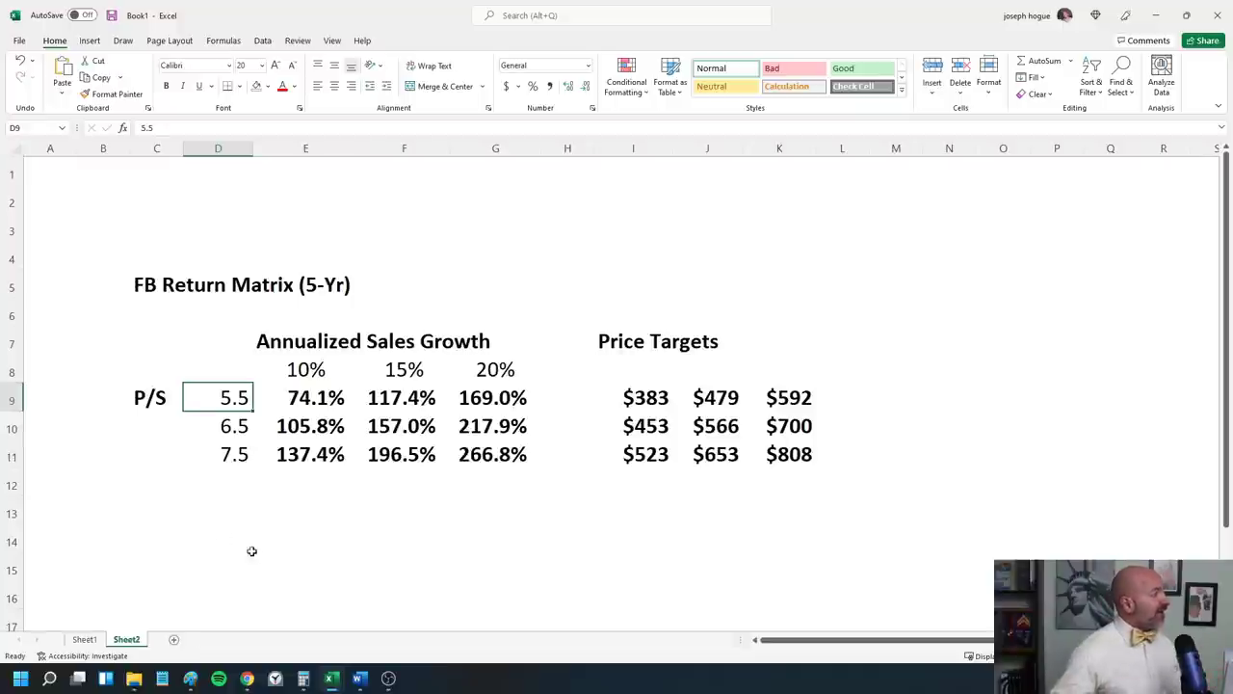
left_click(277, 389)
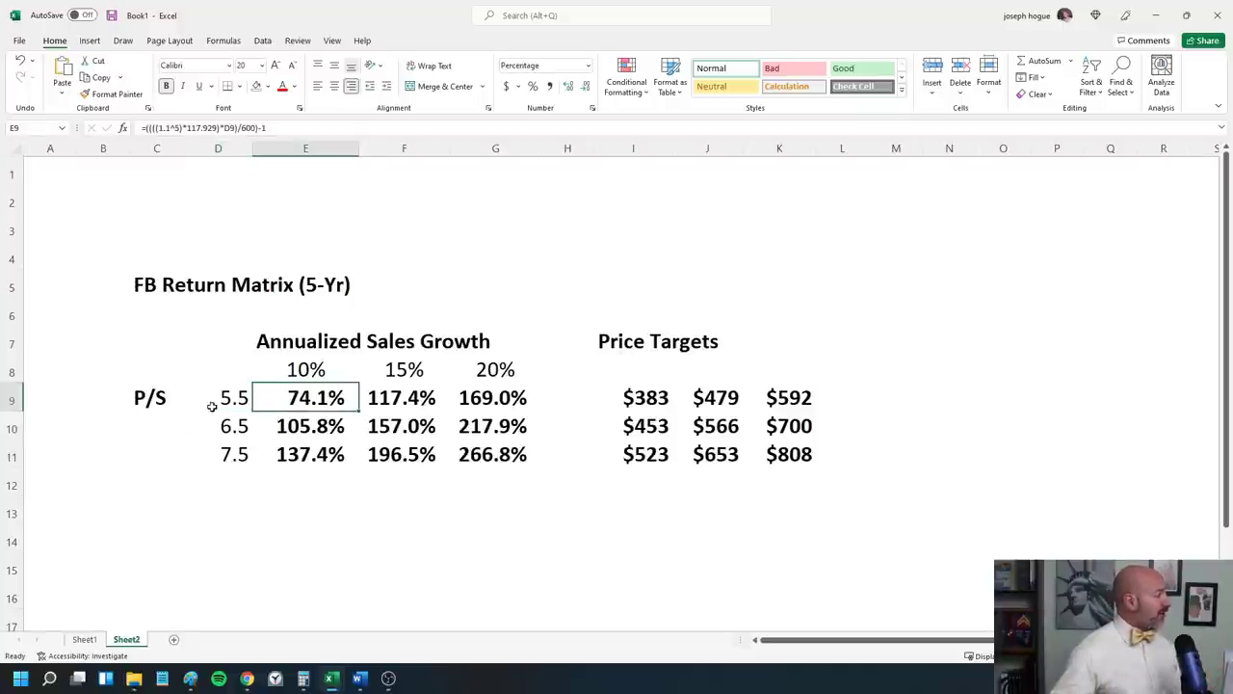
left_click(212, 401)
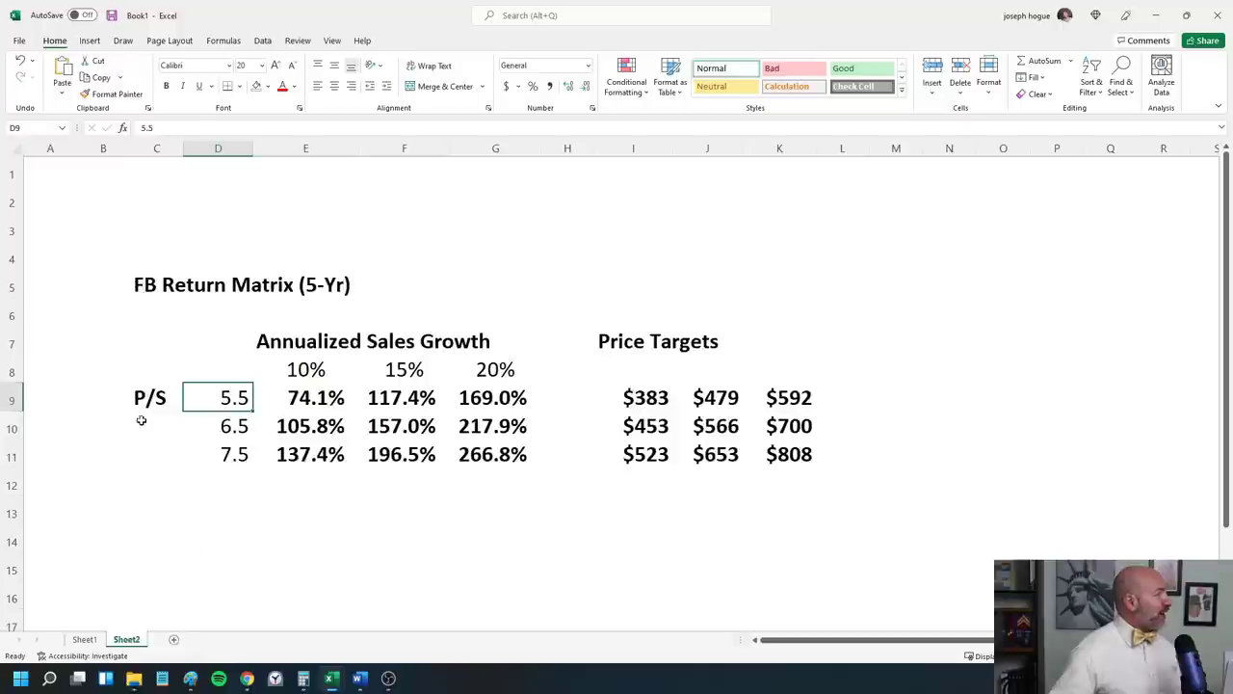
left_click(274, 378)
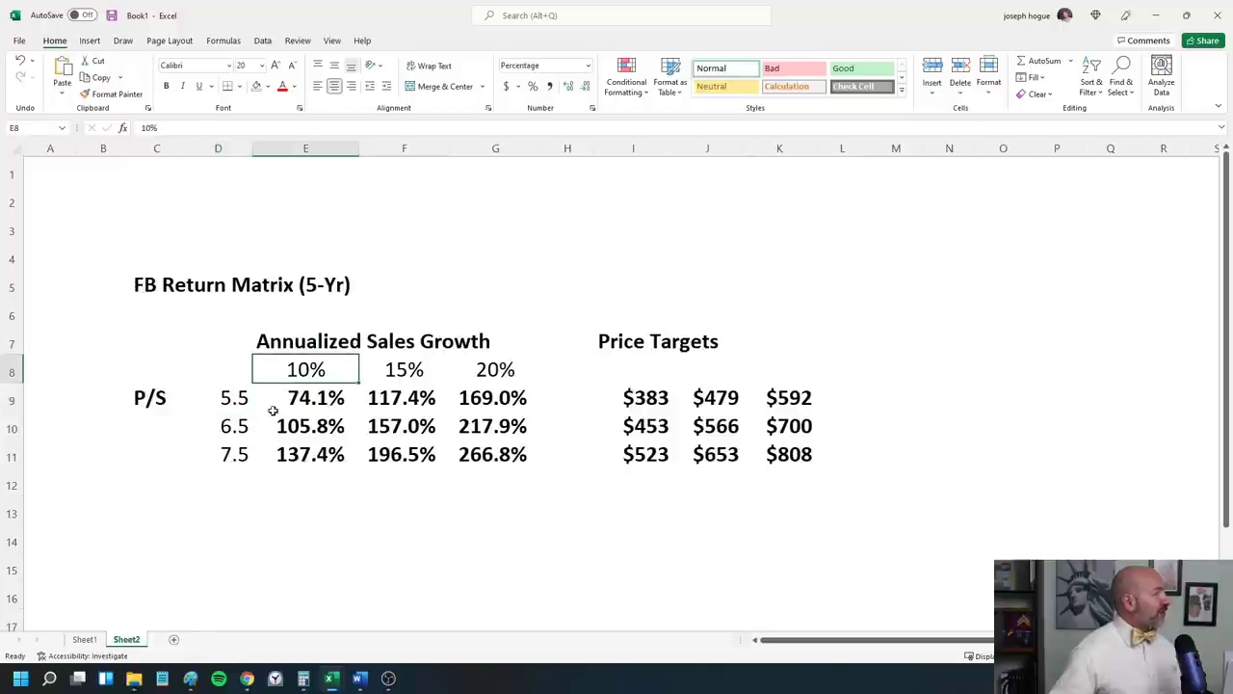
left_click(280, 396)
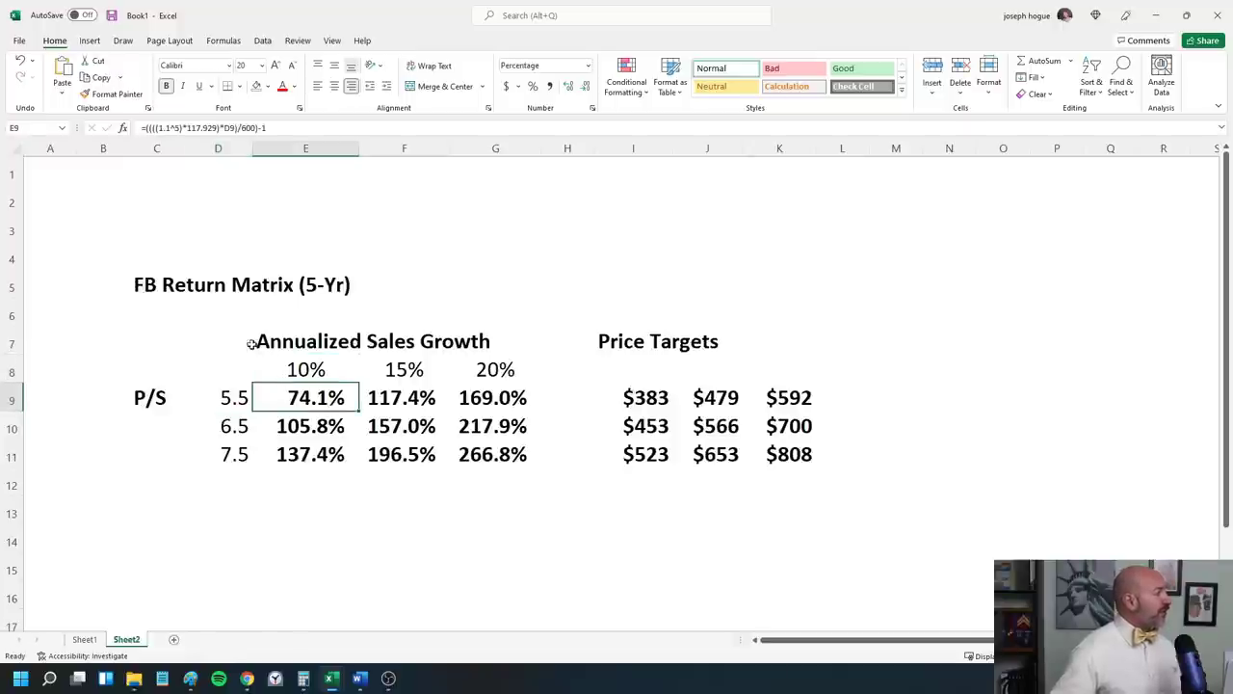
left_click(620, 398)
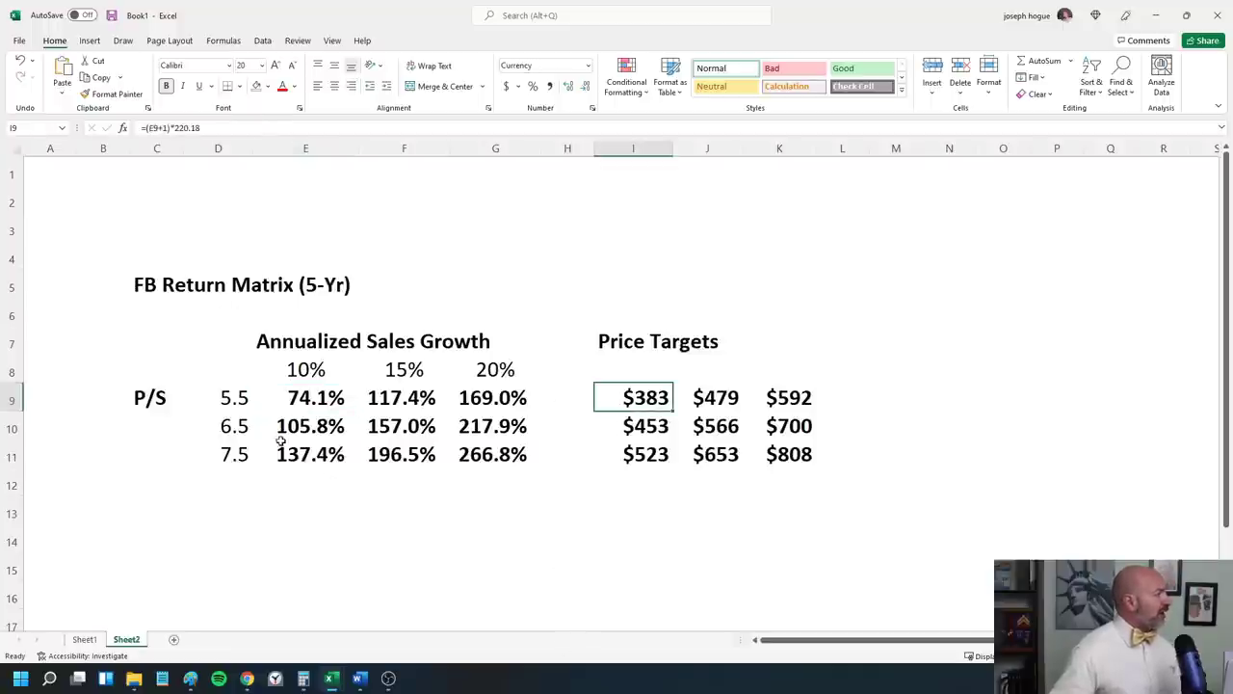
left_click(267, 398)
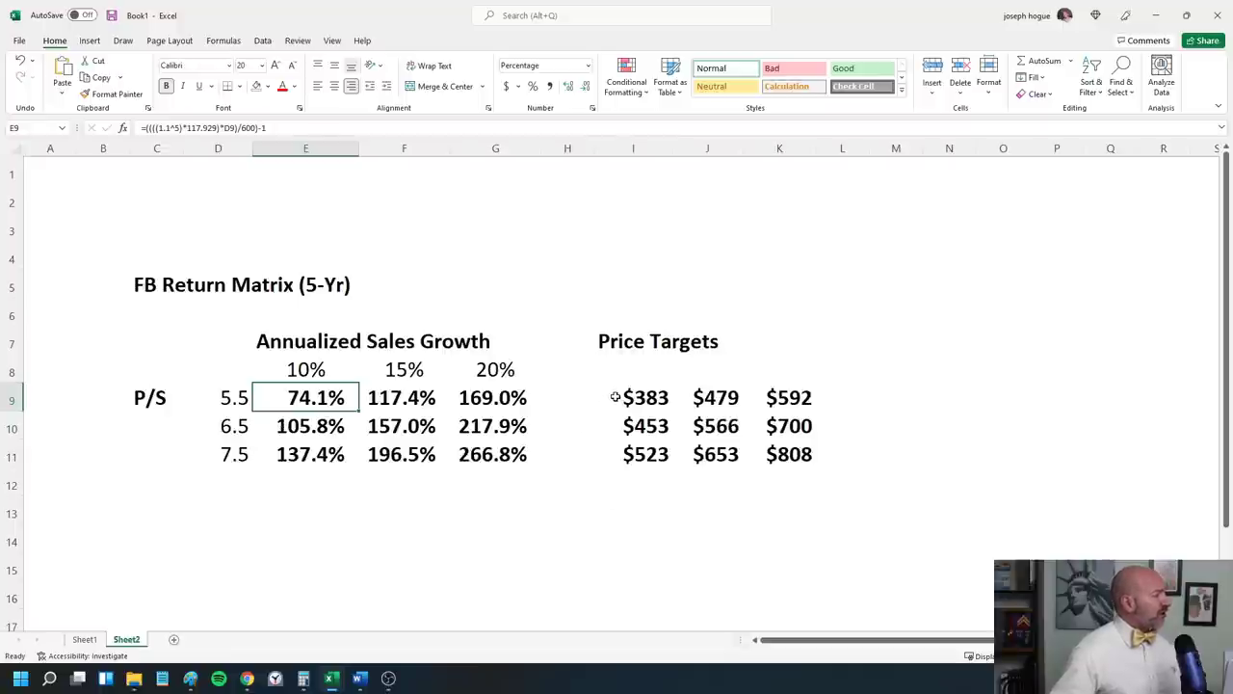
left_click(613, 396)
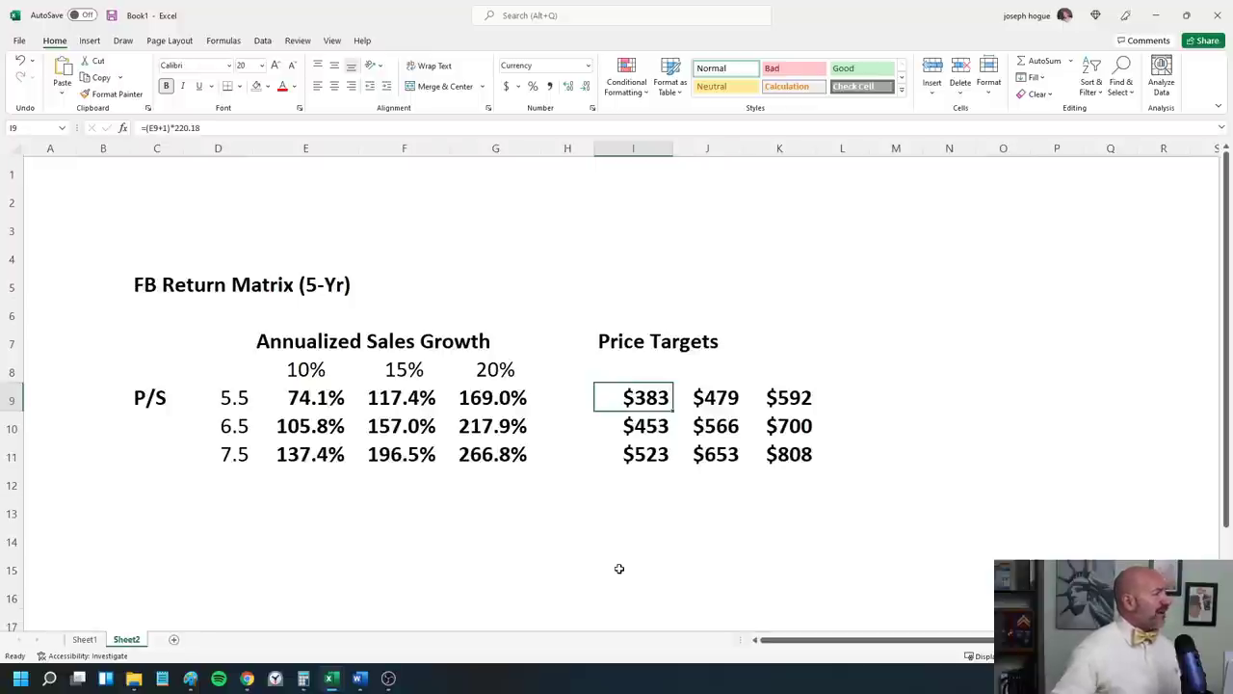
Step: Select the 5.5 P/S return at 10% growth and compute its annualized factor as 1.74 ^ 0.2 in Calculator
left_click(278, 396)
left_click(304, 679)
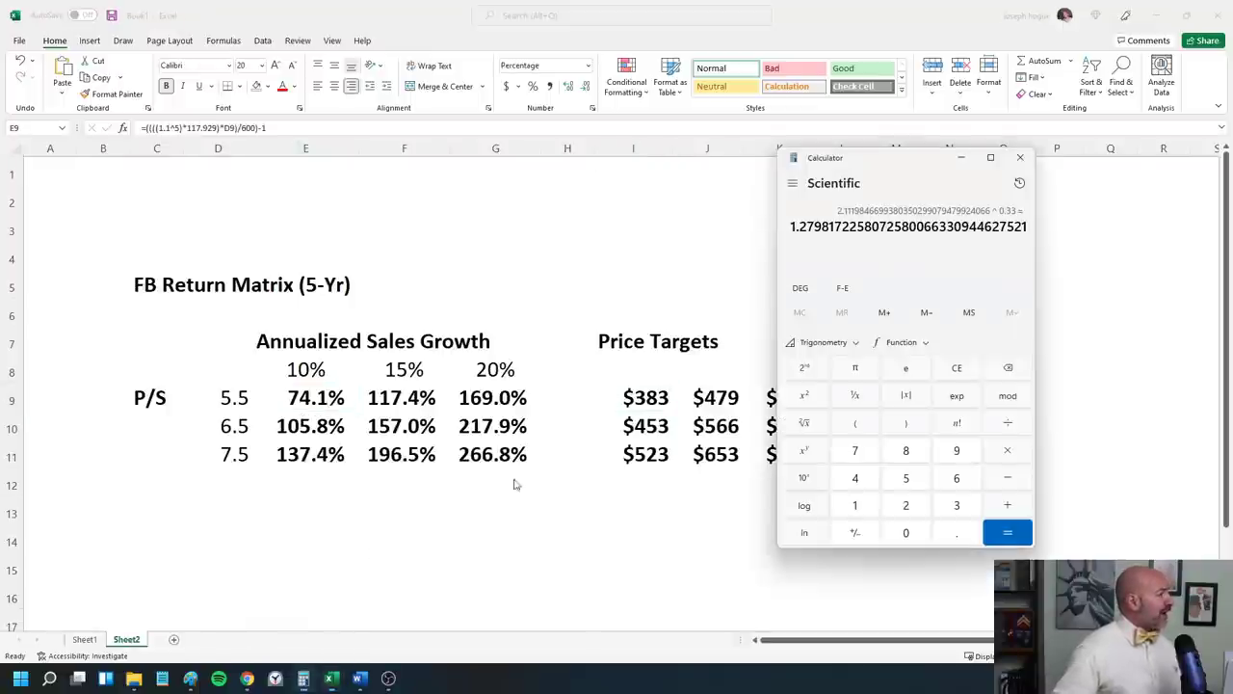
left_click(952, 370)
left_click_drag(868, 160, 998, 163)
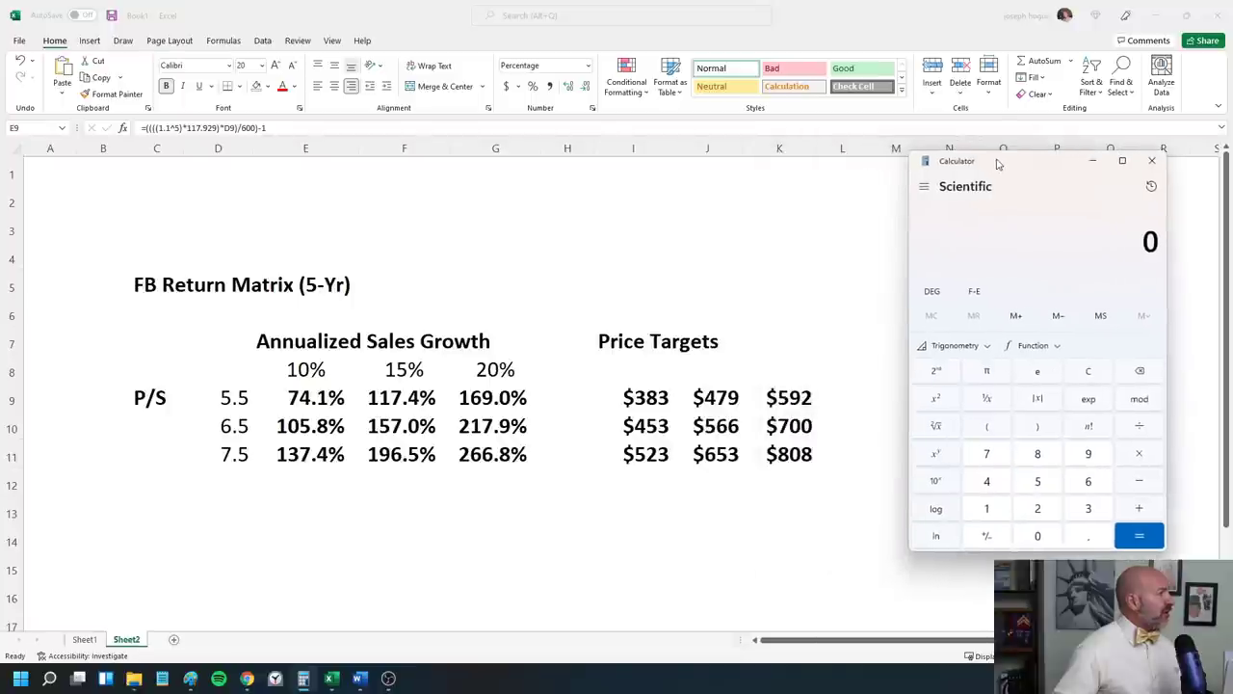
type("1.74")
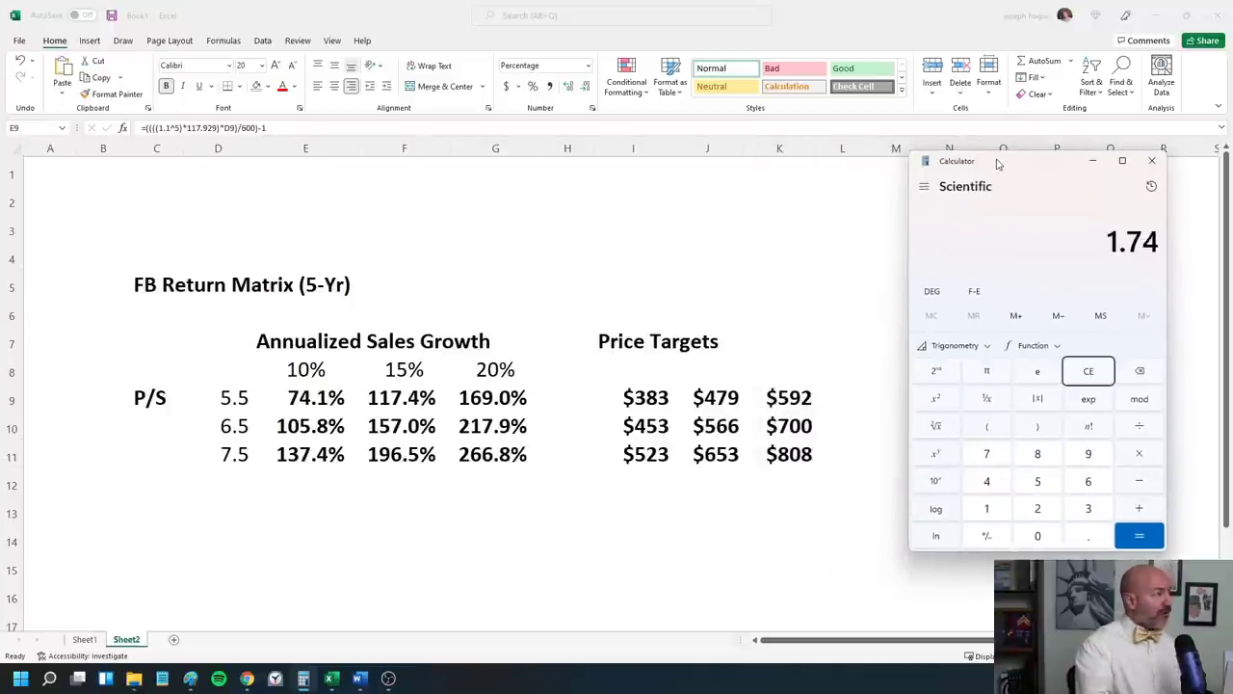
left_click(937, 455)
left_click(1089, 544)
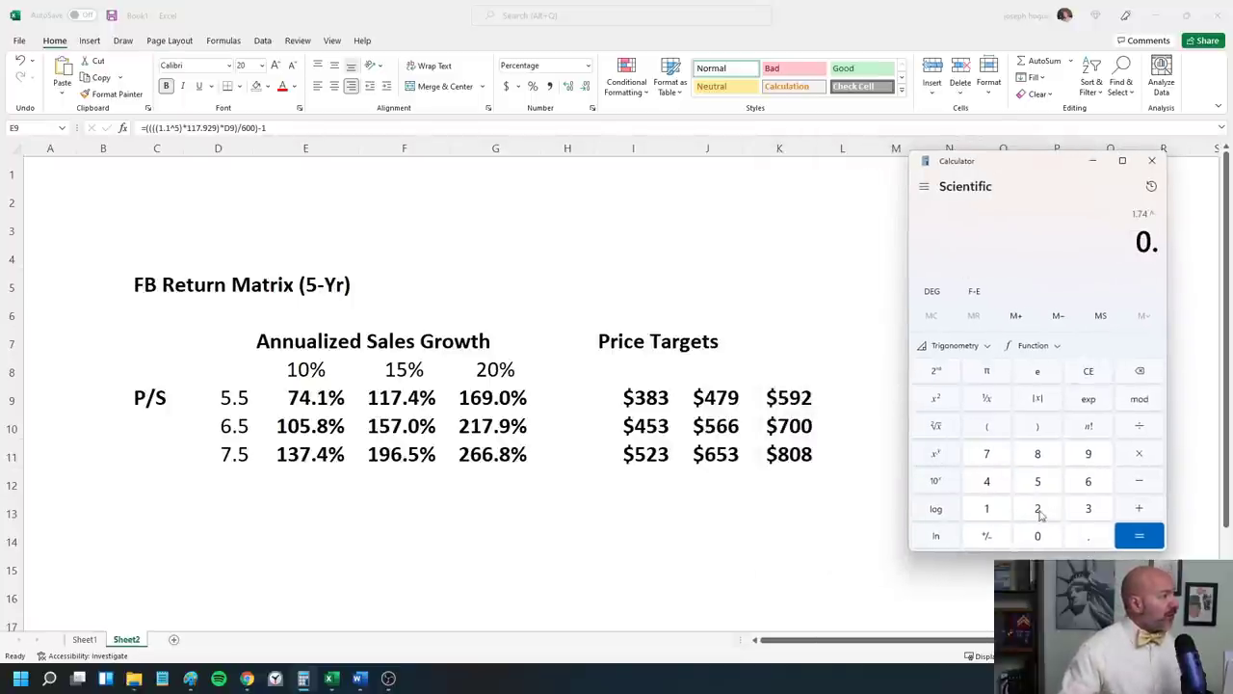
left_click(1038, 510)
left_click(1142, 540)
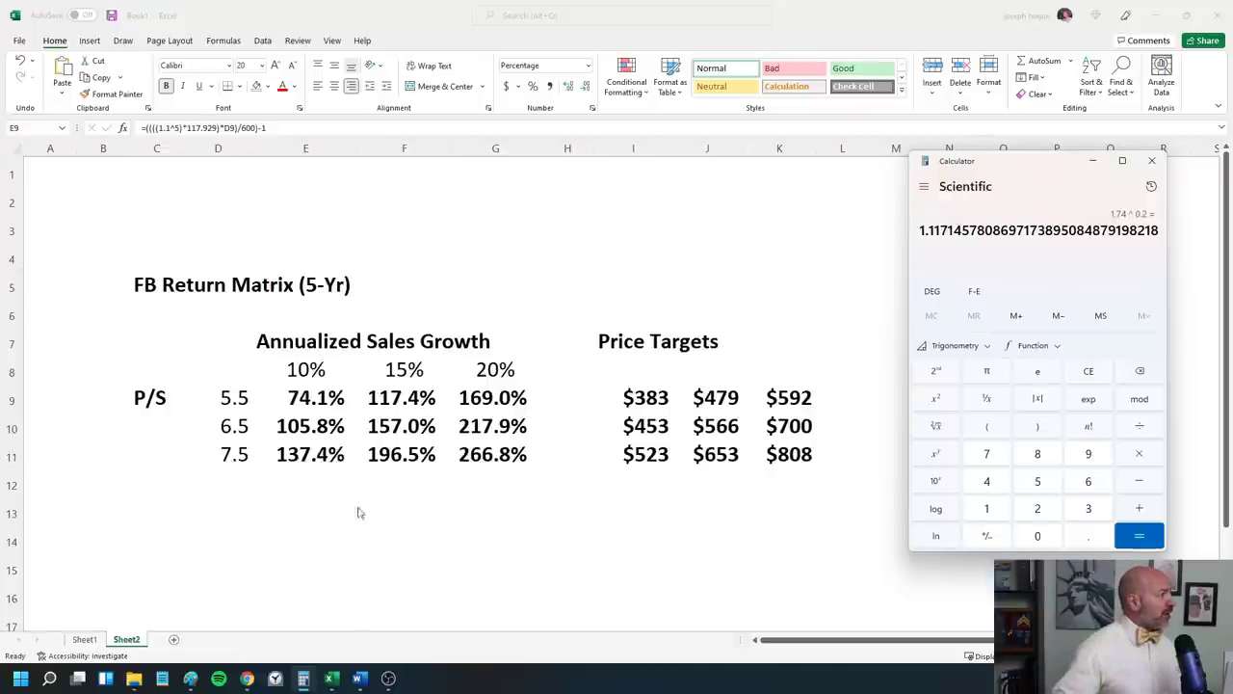
Step: Switch back to Excel, check Facebook's three-year revenue growth on Sheet1, and return to the matrix on Sheet2
key("alt+Tab")
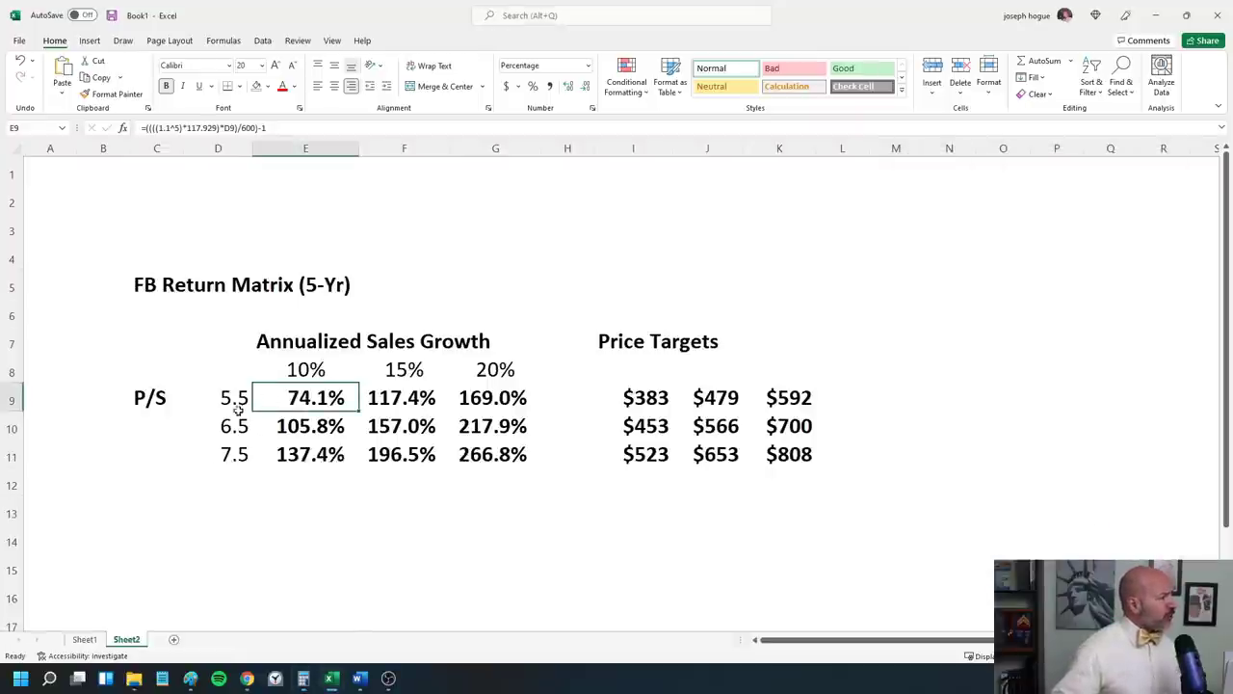
left_click(84, 640)
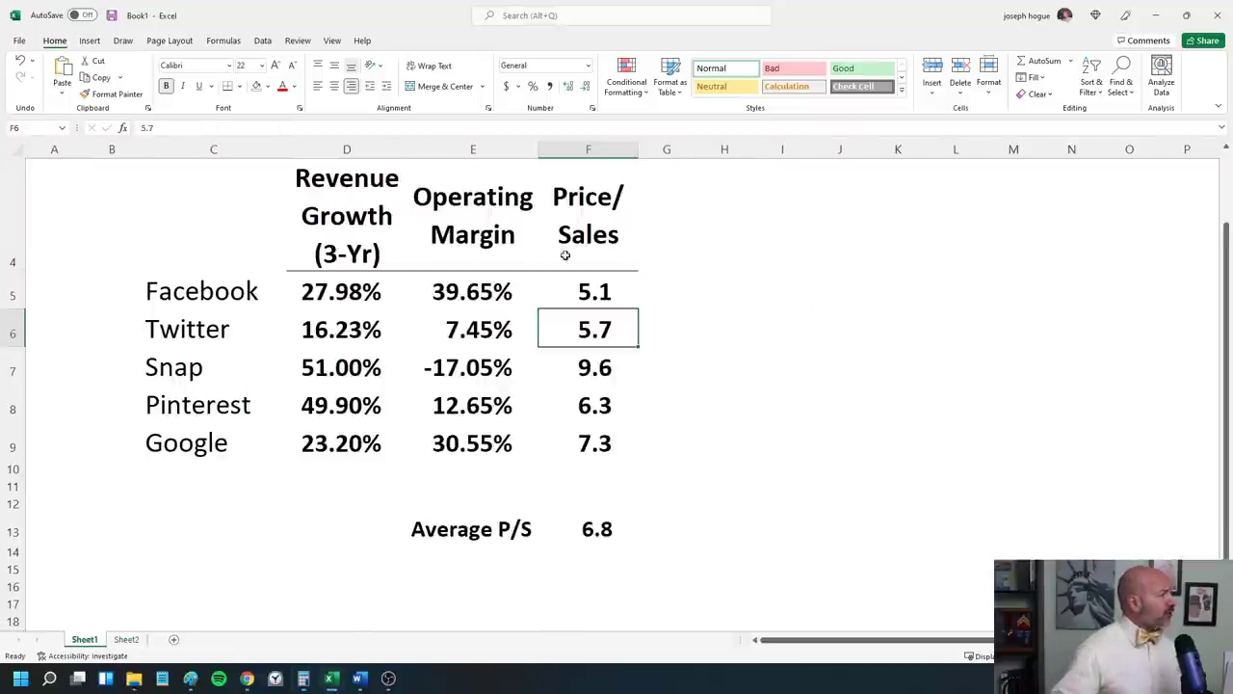
left_click(303, 302)
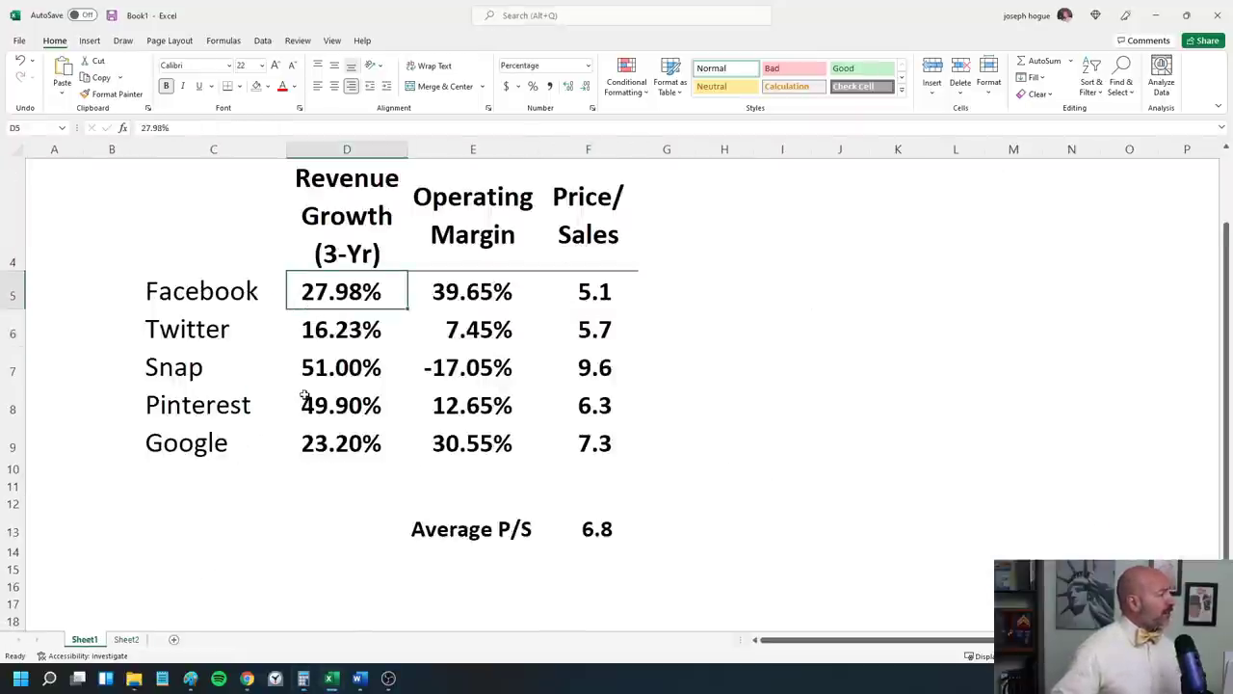
left_click(125, 640)
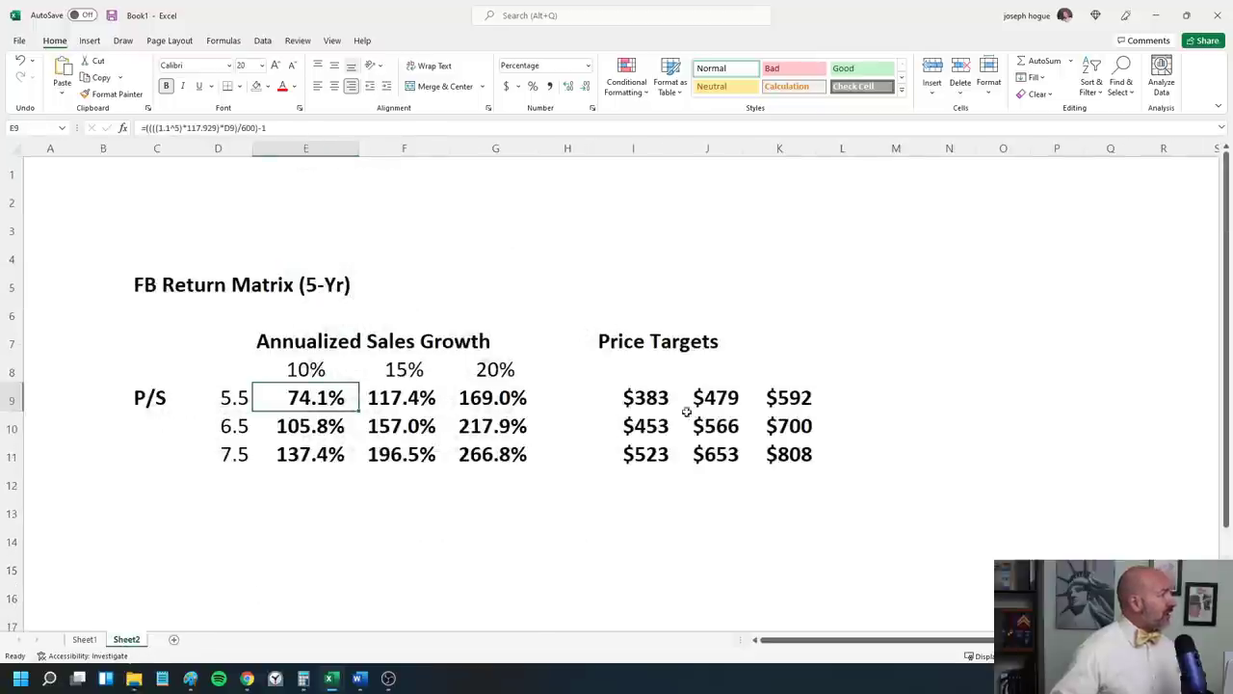
Step: Check the 5.5 P/S returns at 20% and 15% sales growth and the 15% growth heading
left_click(451, 397)
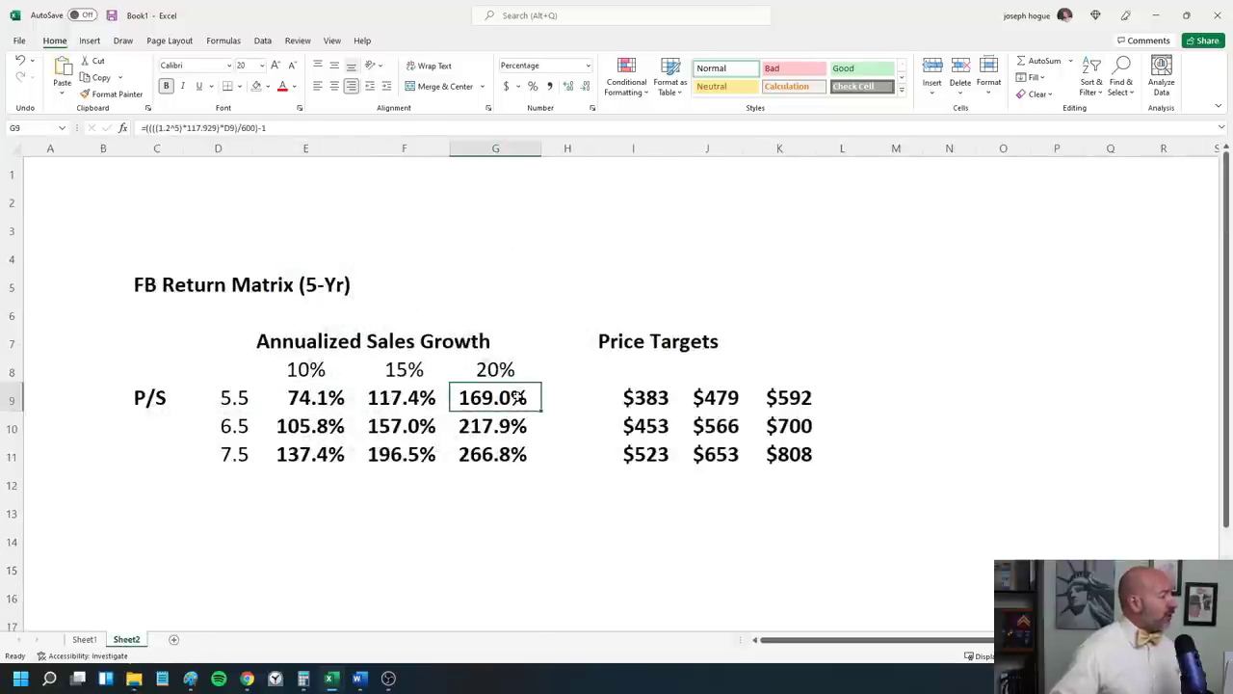
left_click(434, 398)
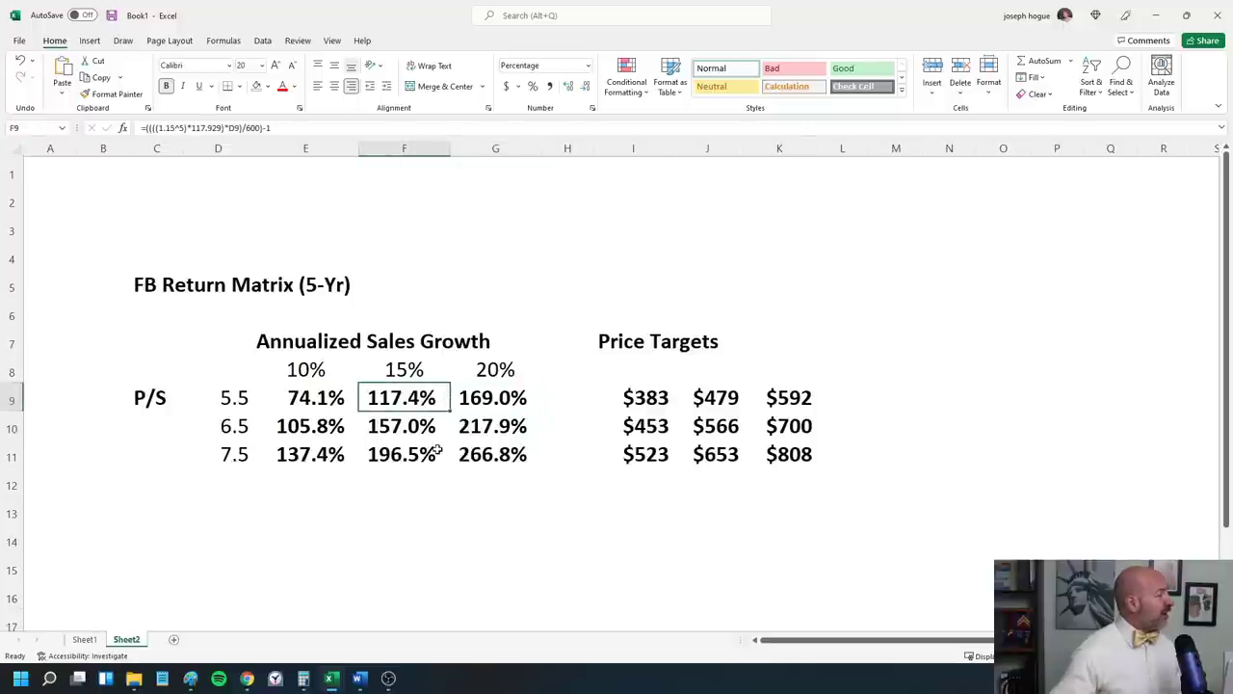
left_click(421, 369)
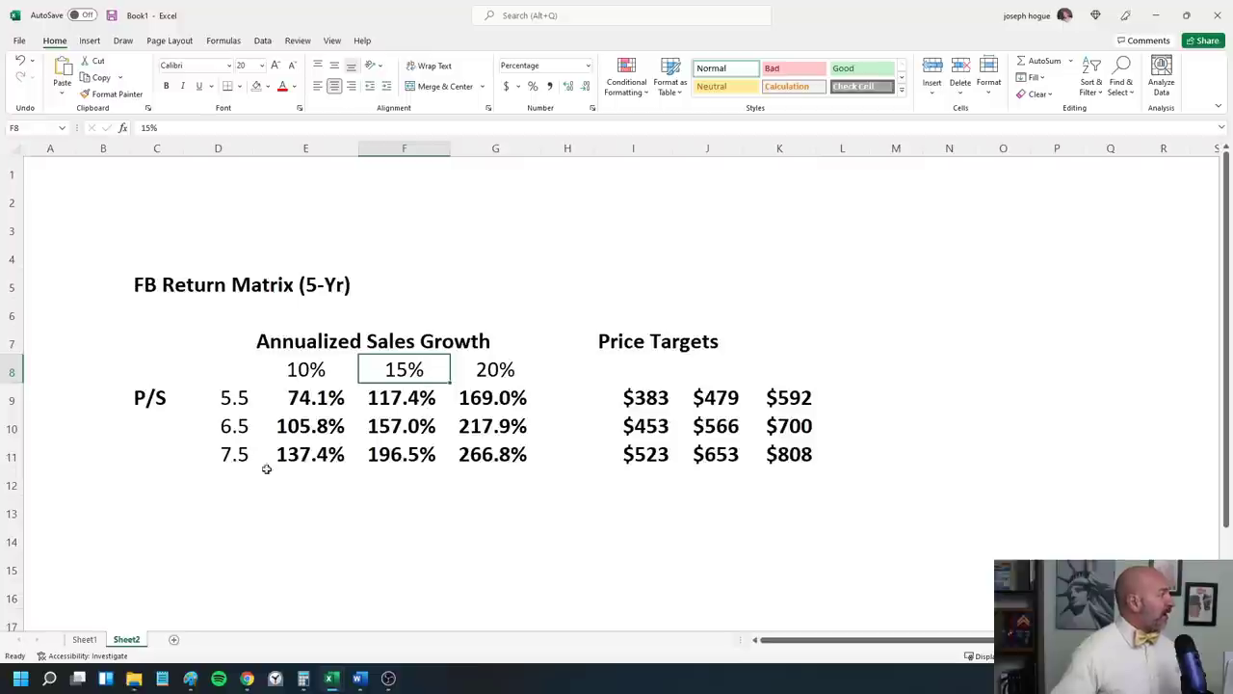
Step: Check the matrix return for 6.5 P/S at 15% sales growth and its matching price target
left_click(228, 426)
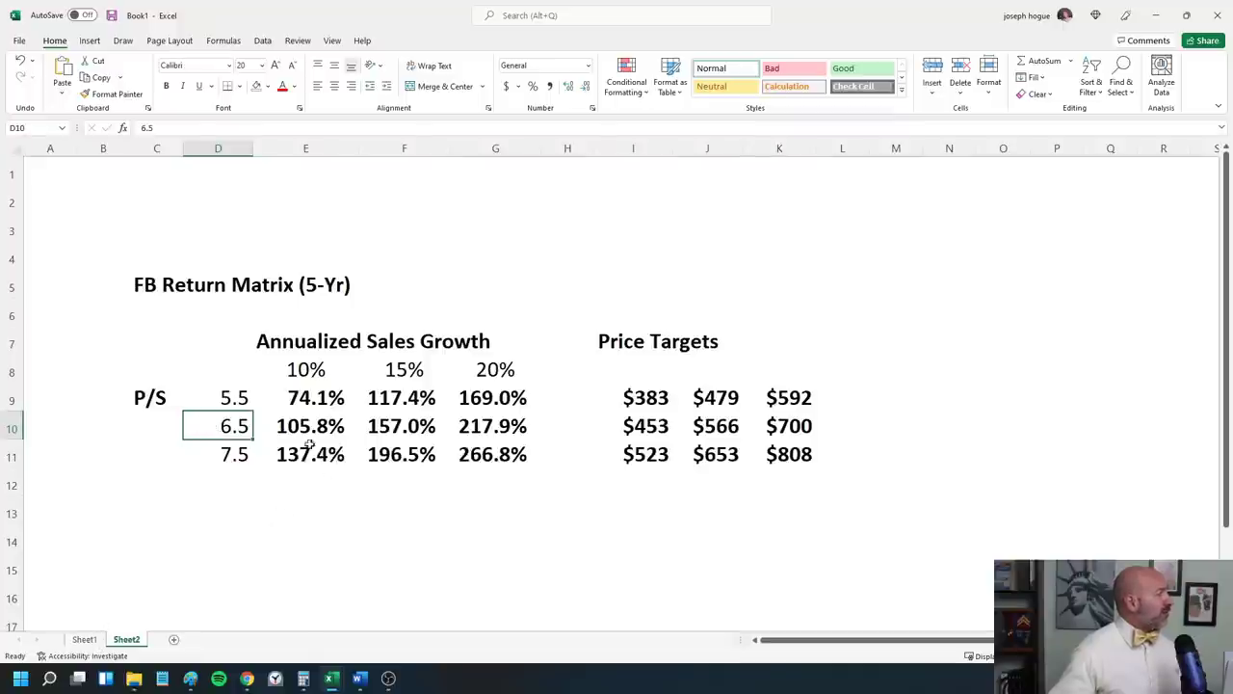
left_click(375, 371)
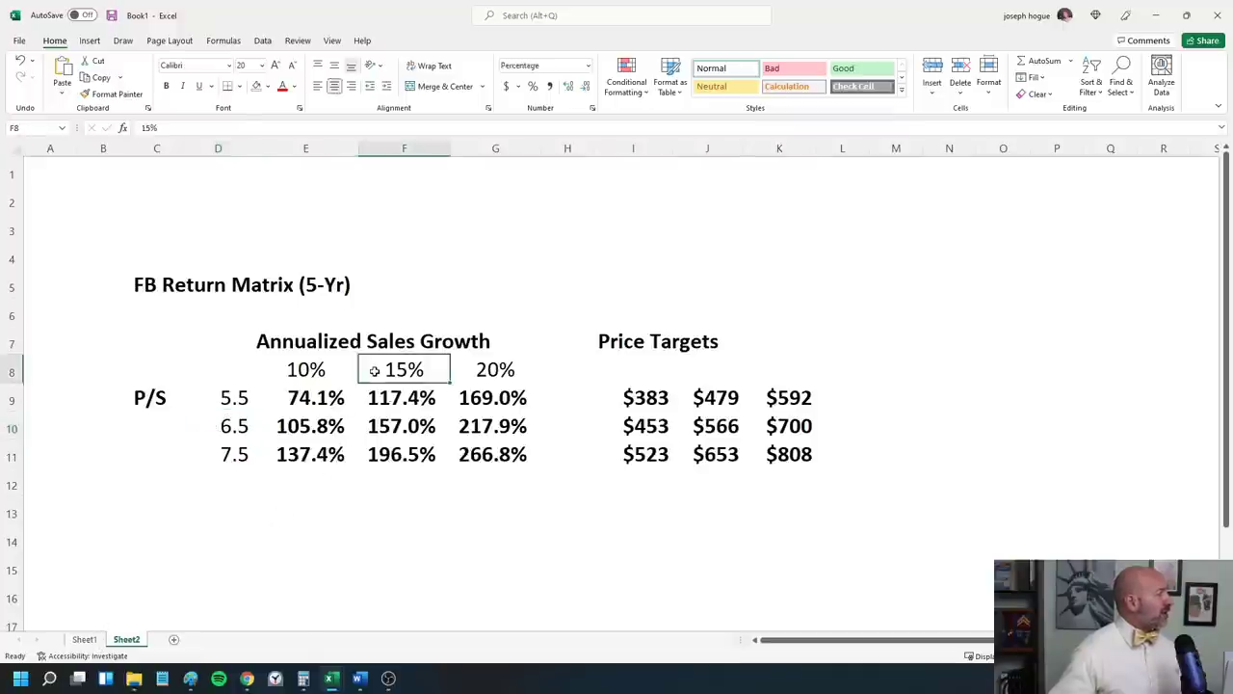
left_click(369, 425)
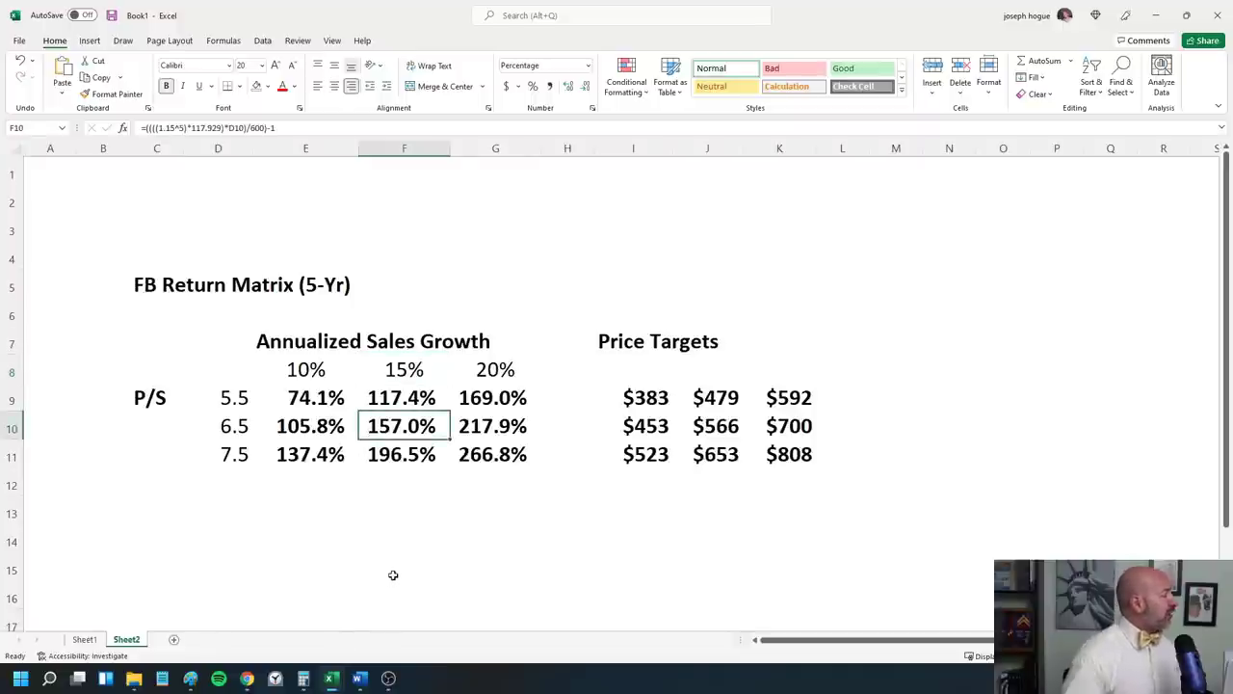
left_click(729, 425)
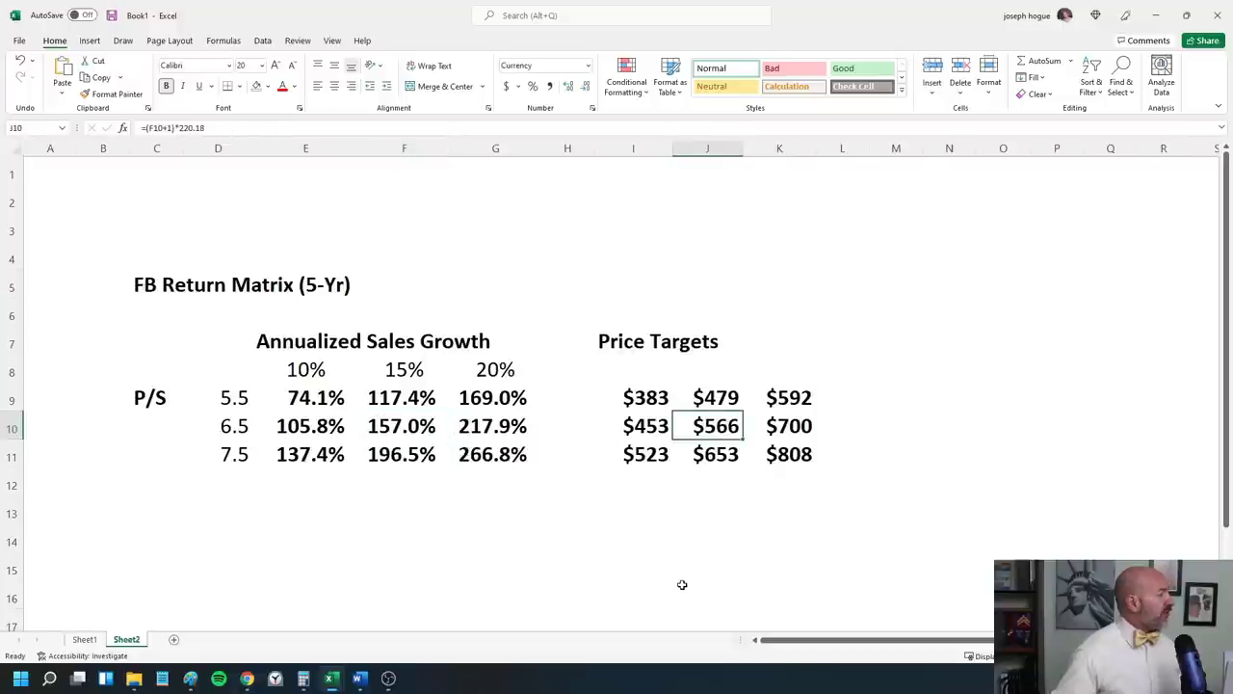
Step: Switch to Calculator, clear the previous result and compute the annualized factor as 2.57 ^ 0.2
left_click(303, 679)
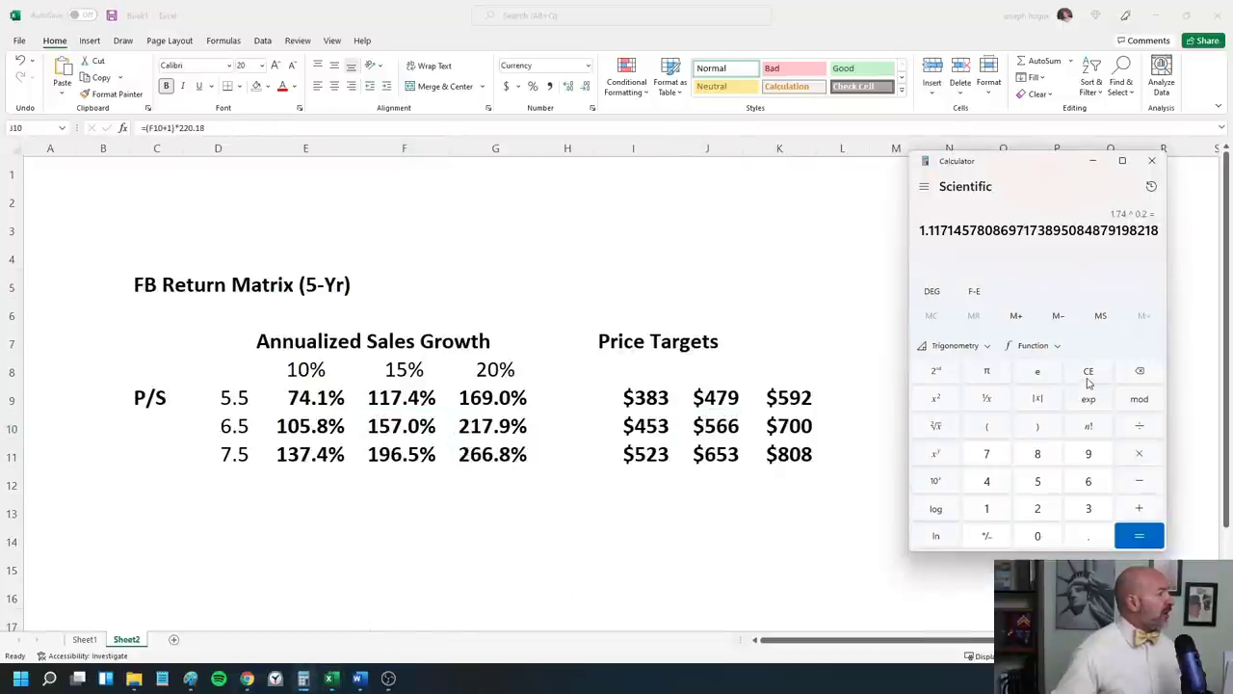
left_click(1088, 371)
type("2.")
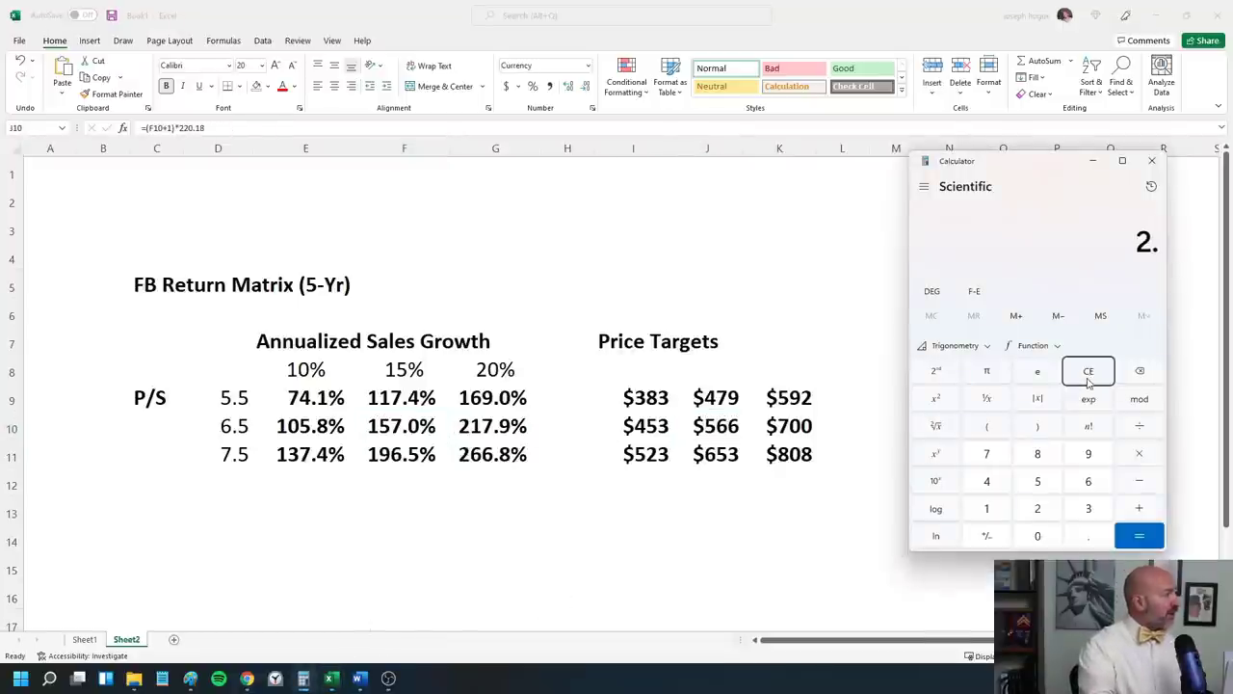
type("57")
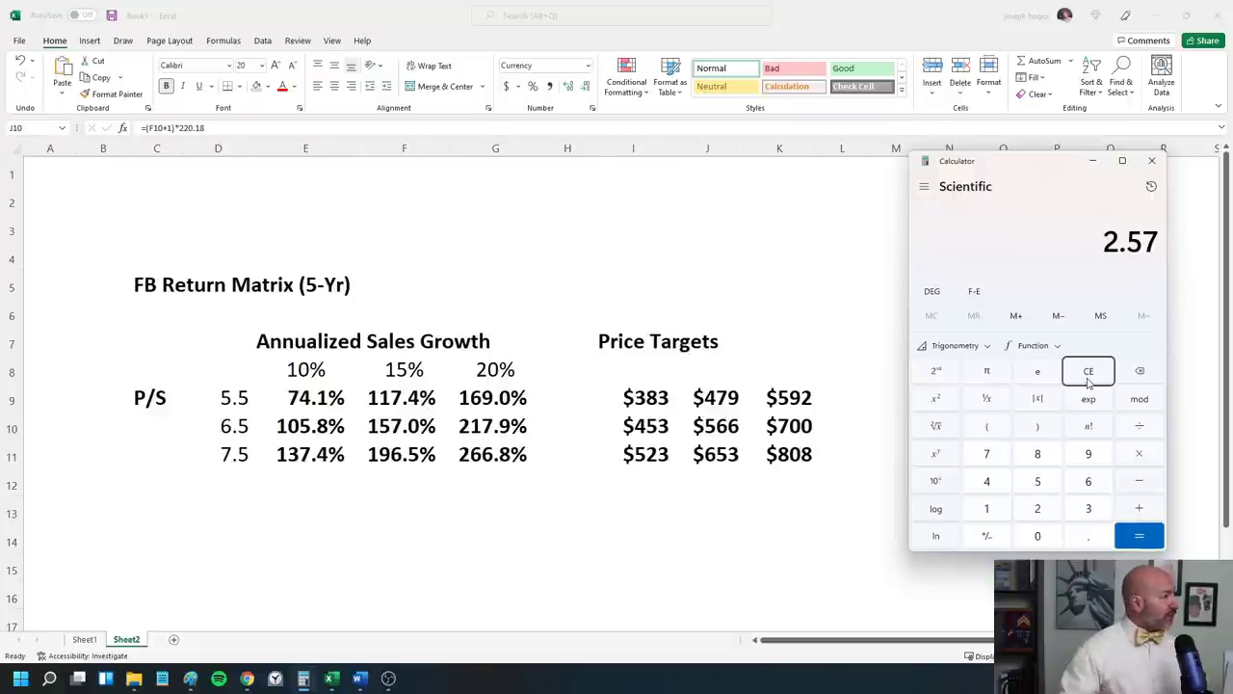
left_click(945, 465)
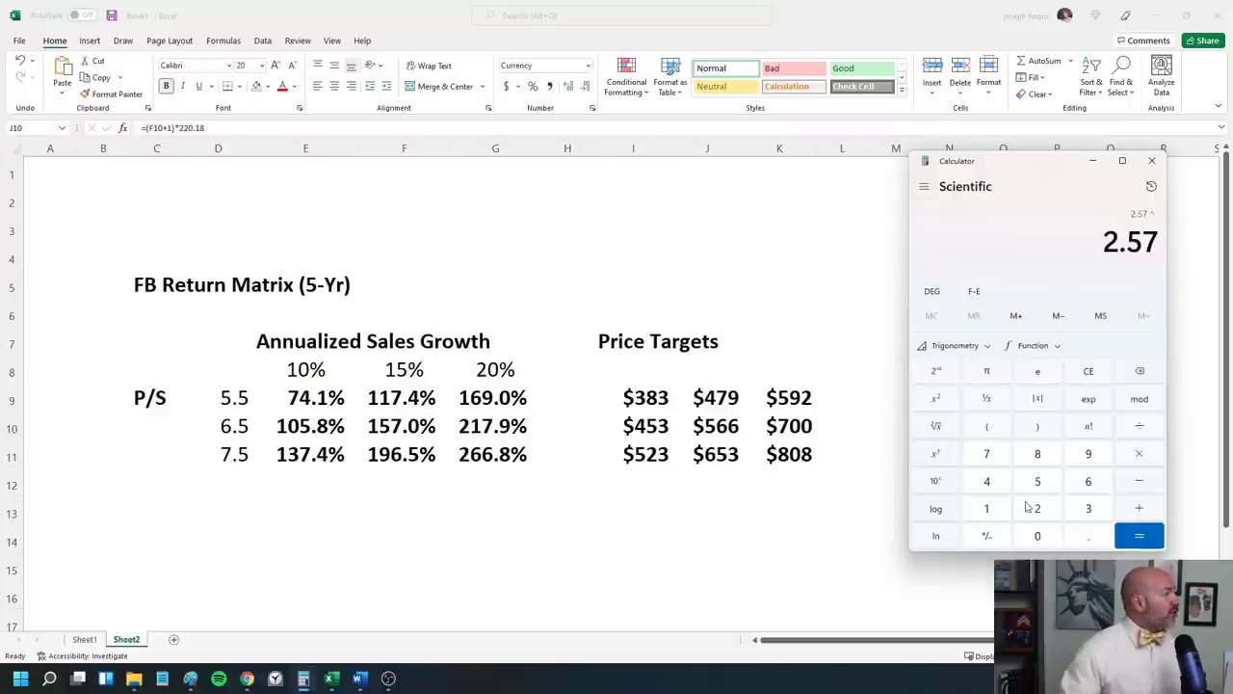
left_click(1075, 533)
left_click(1039, 512)
left_click(1139, 536)
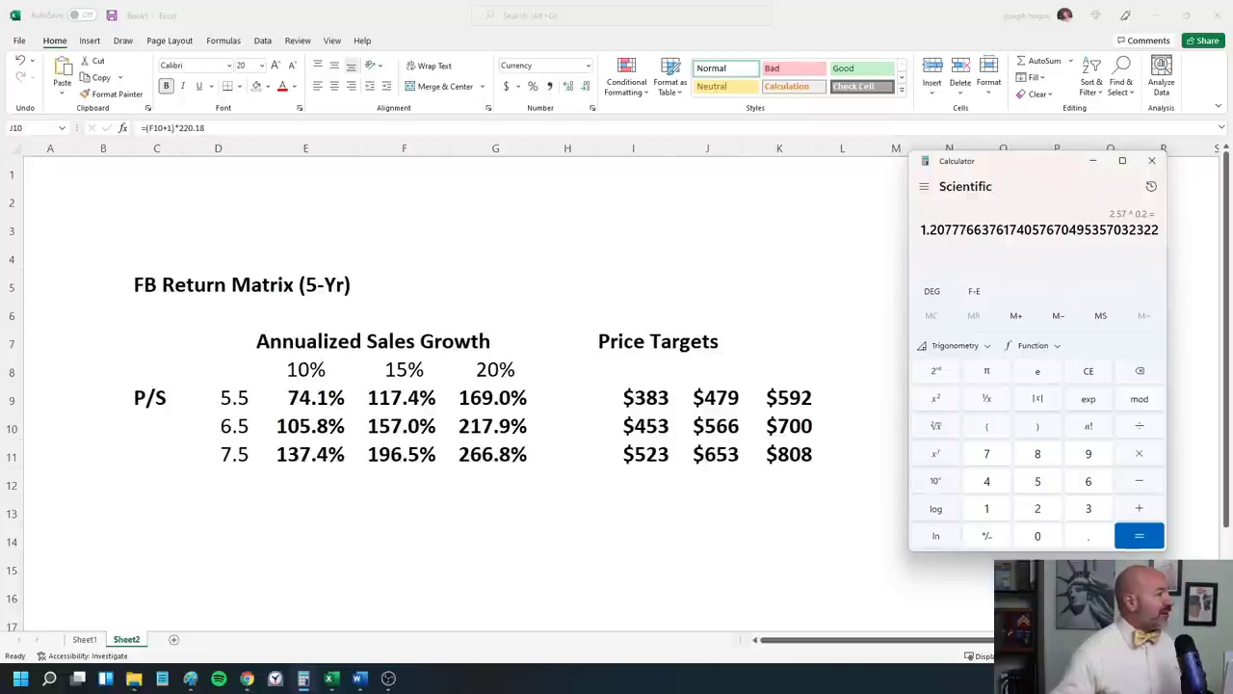
Step: Switch back to Excel and review the matrix's sales growth headings, P/S multiples and the return for 6.5 P/S at 15% growth
key("alt+Tab")
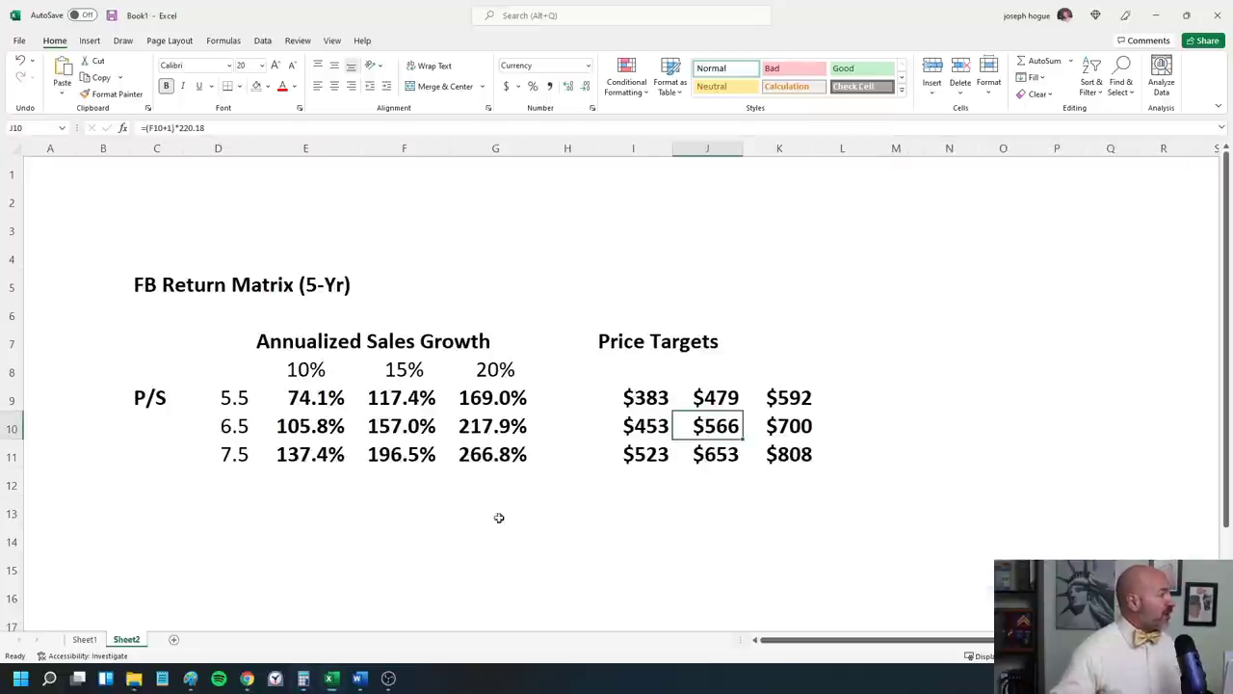
left_click(366, 426)
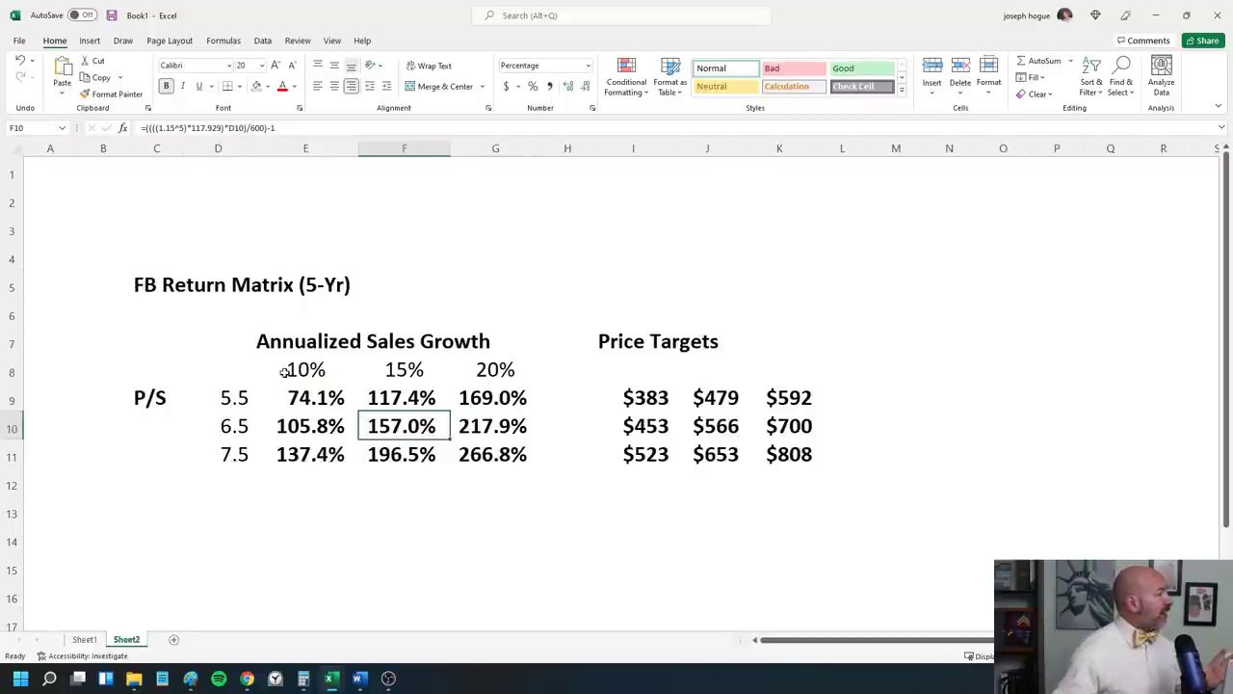
left_click_drag(284, 371, 491, 370)
left_click_drag(224, 395, 230, 457)
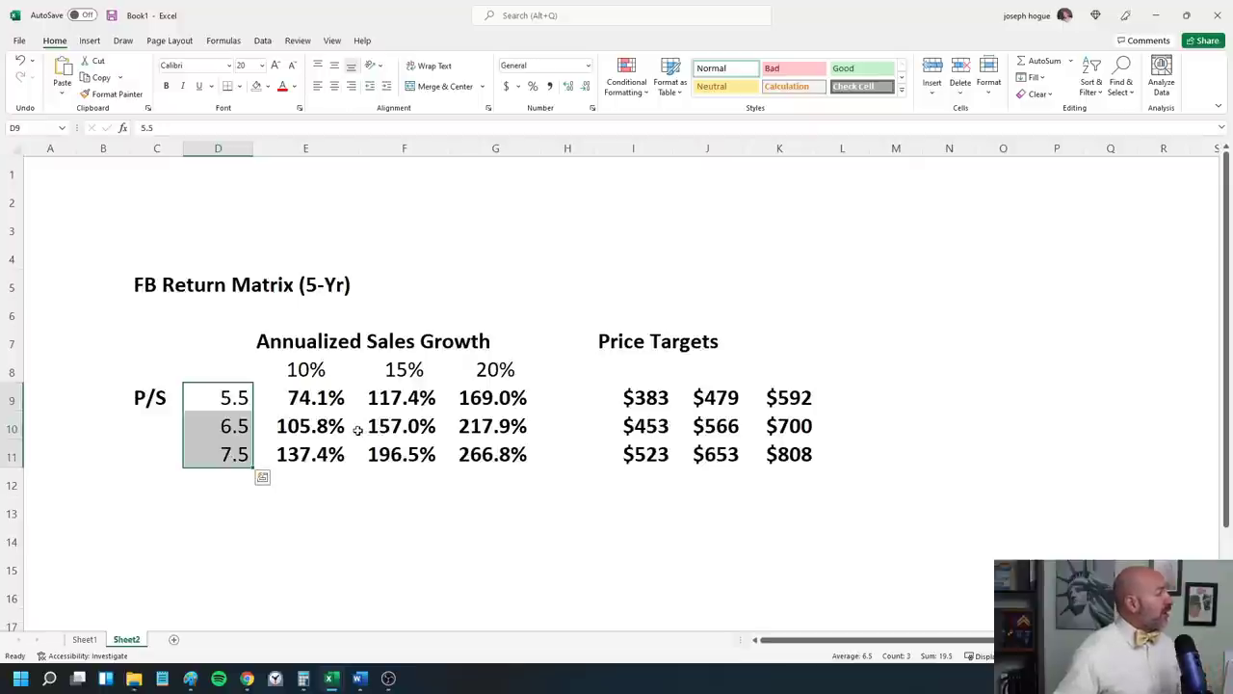
left_click(361, 423)
Step: Check the matrix return for 7.5 P/S at 20% sales growth and its matching price target
left_click(473, 370)
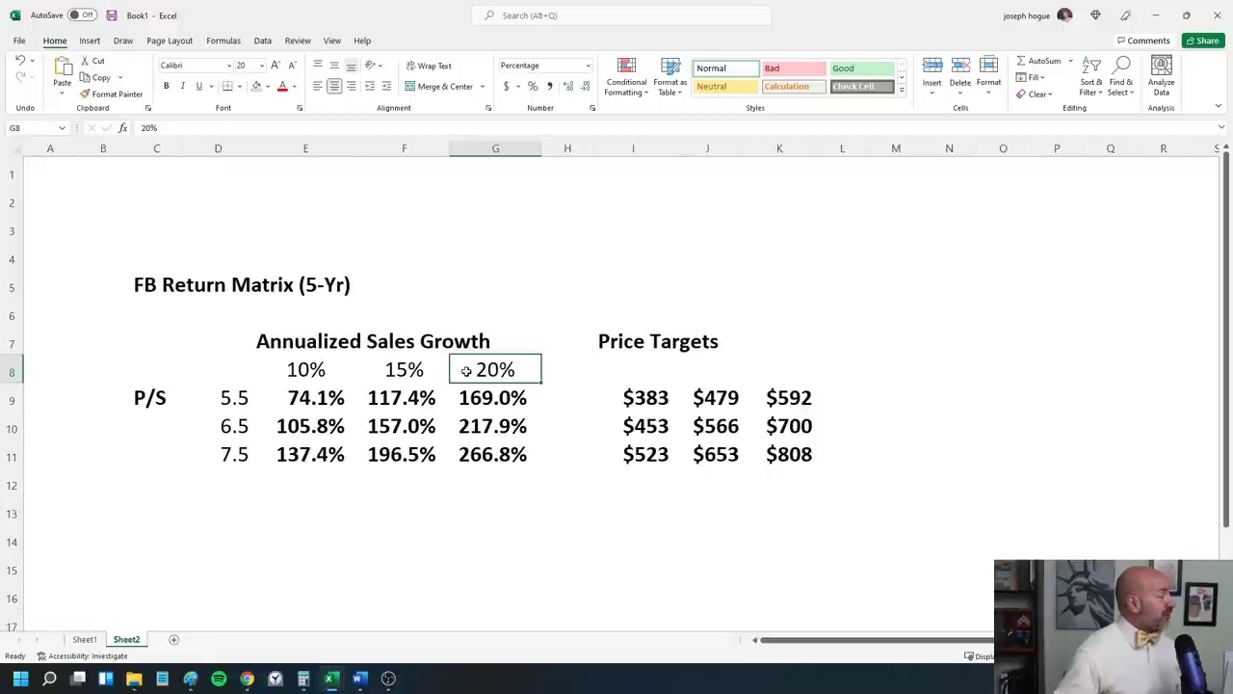
left_click(212, 457)
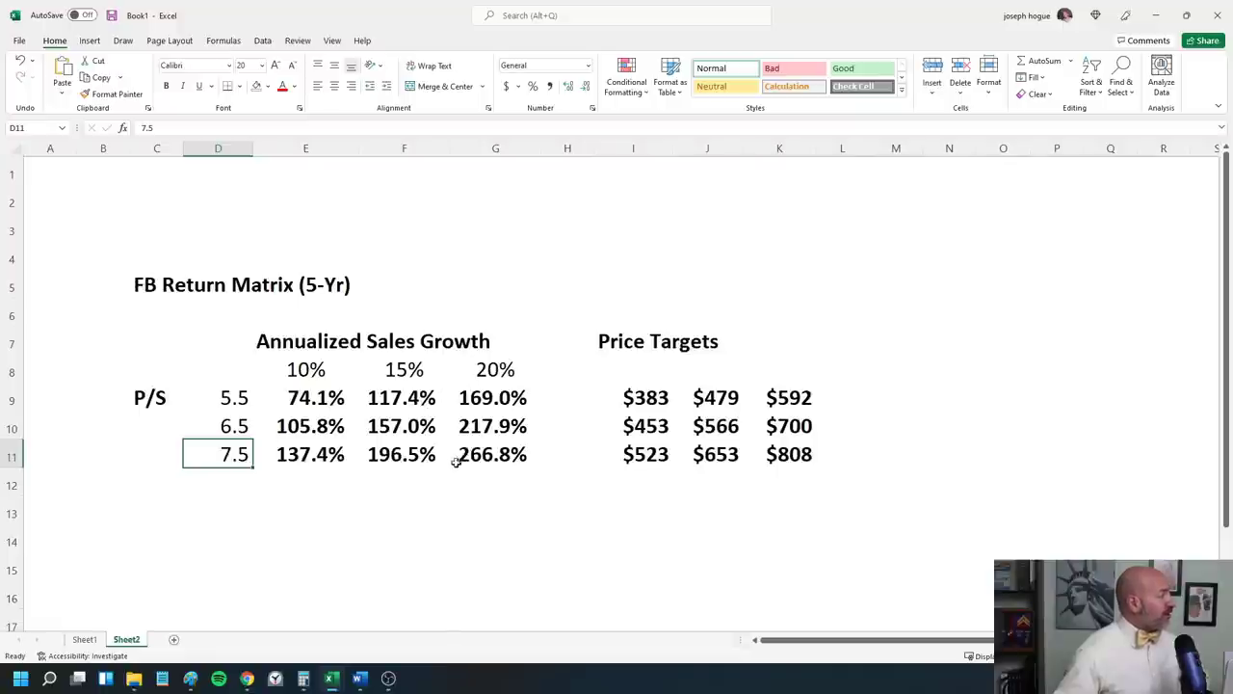
left_click(466, 371)
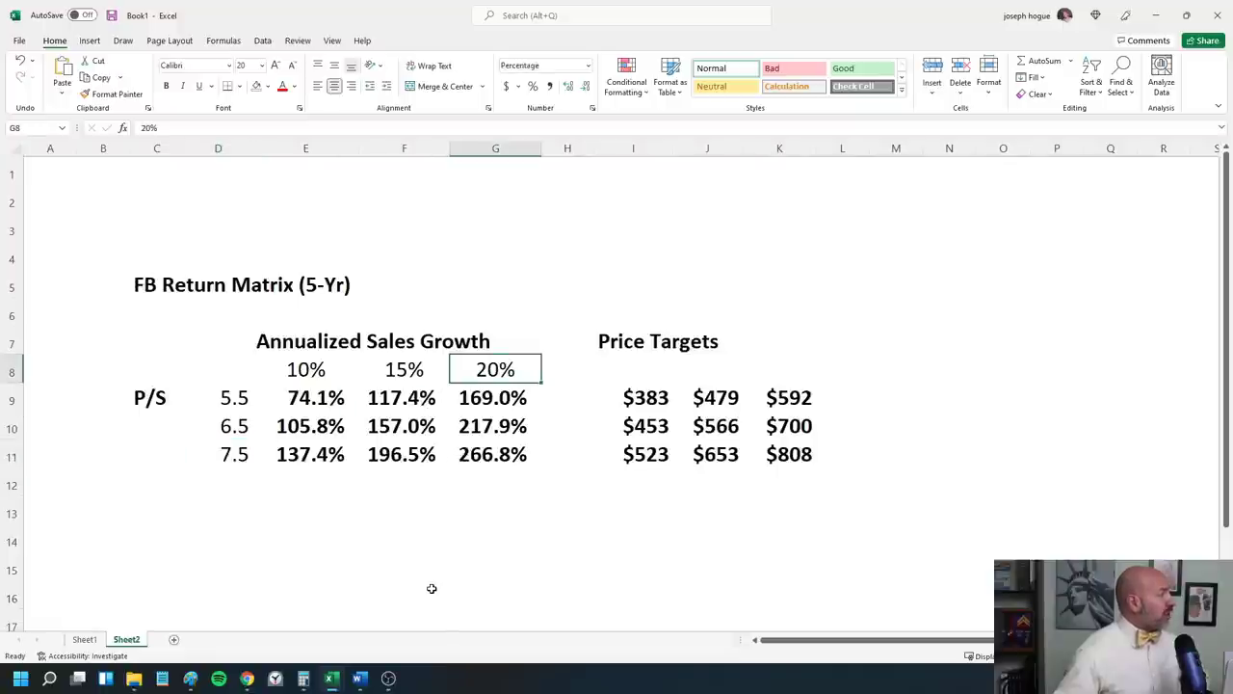
left_click(205, 458)
left_click(463, 465)
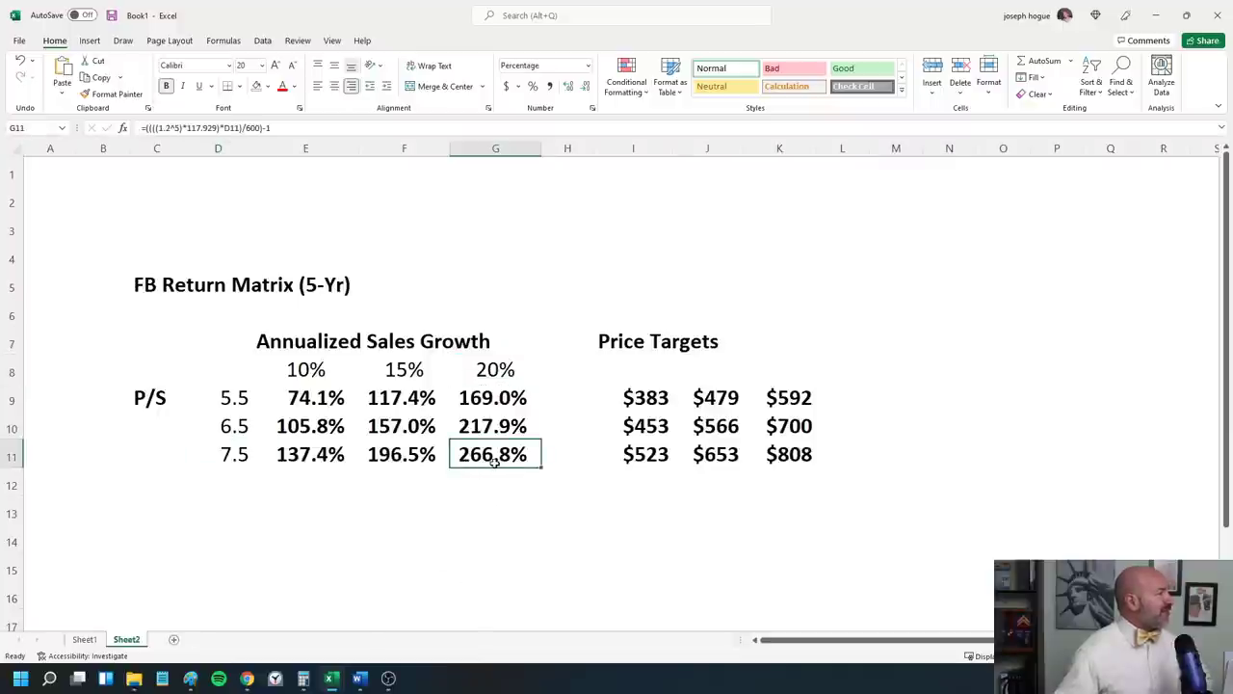
left_click(789, 457)
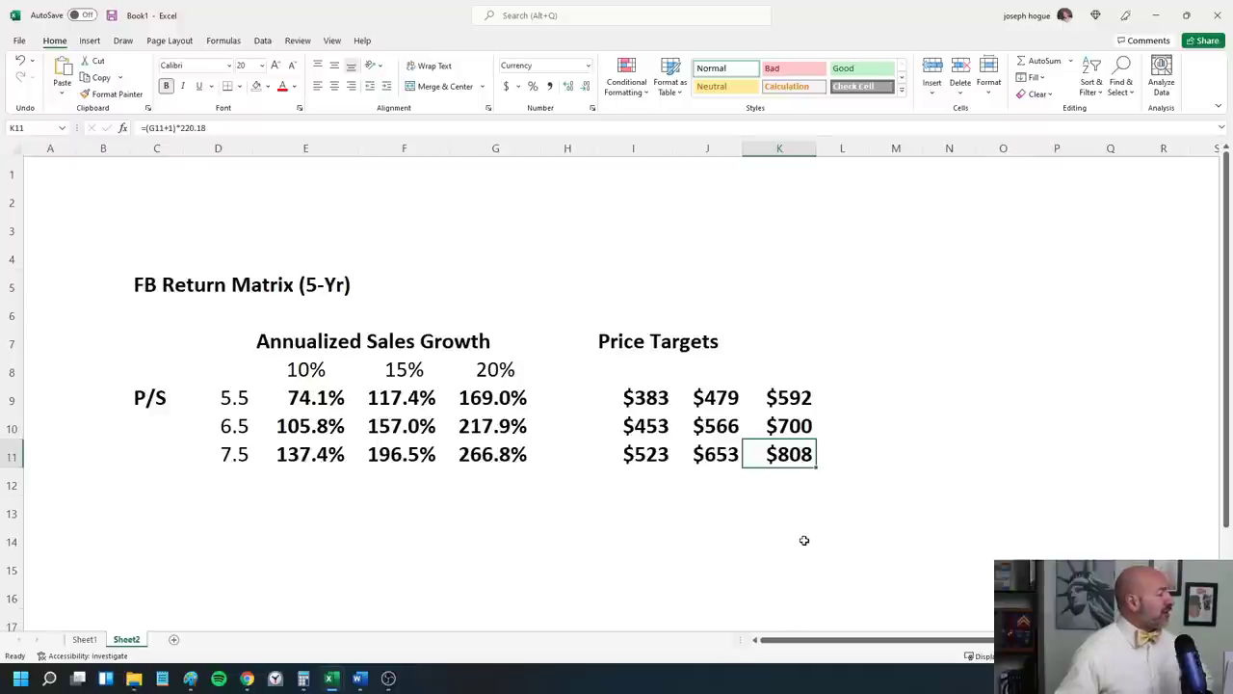
Step: Switch to Calculator, clear the previous result and compute the annualized factor as 3.66 ^ 0.2
left_click(303, 678)
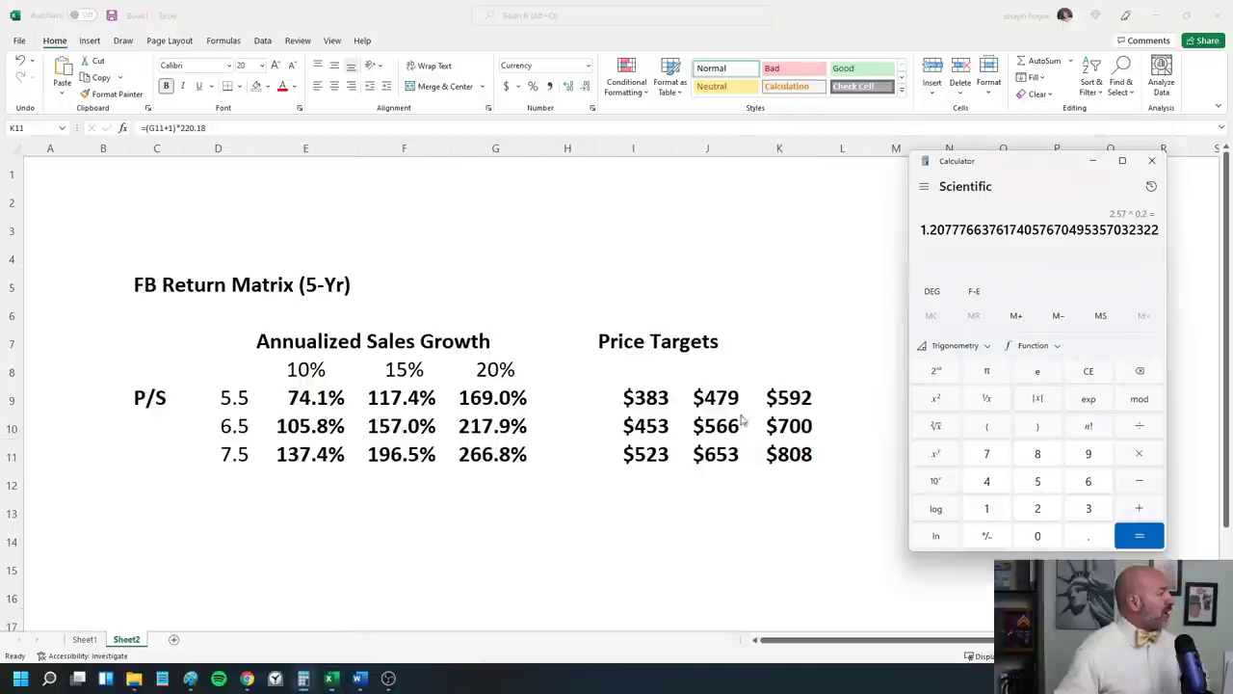
left_click(1099, 378)
type("3")
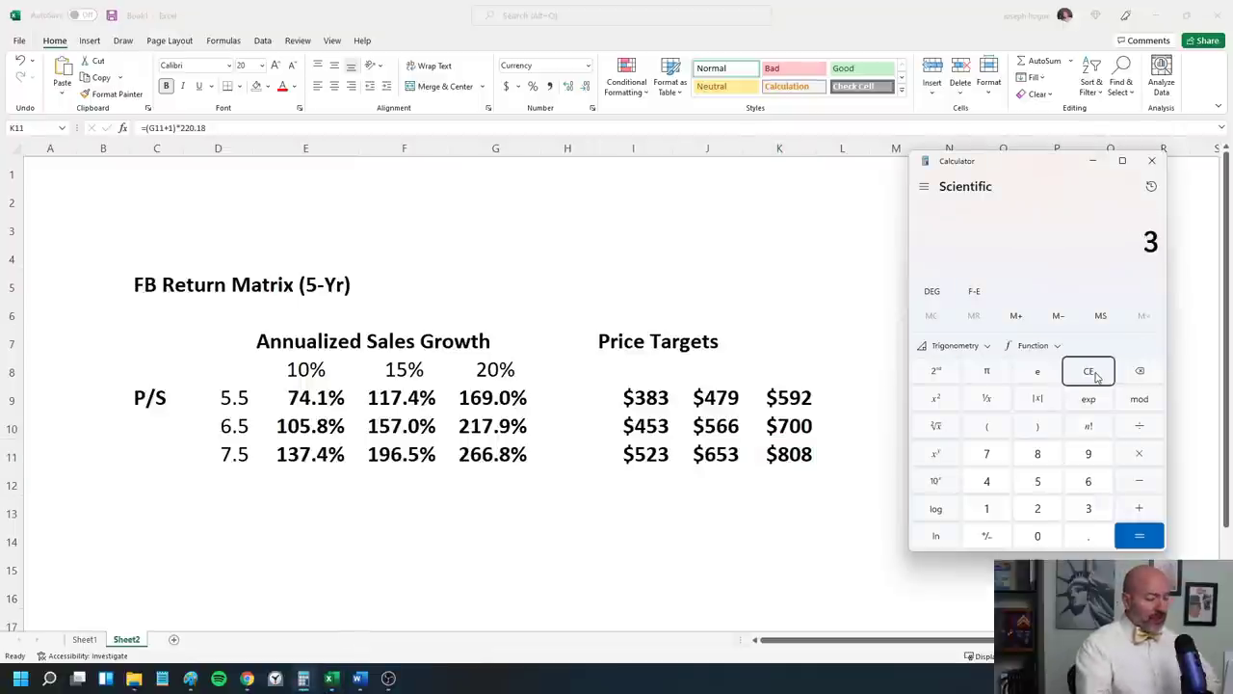
type(".66")
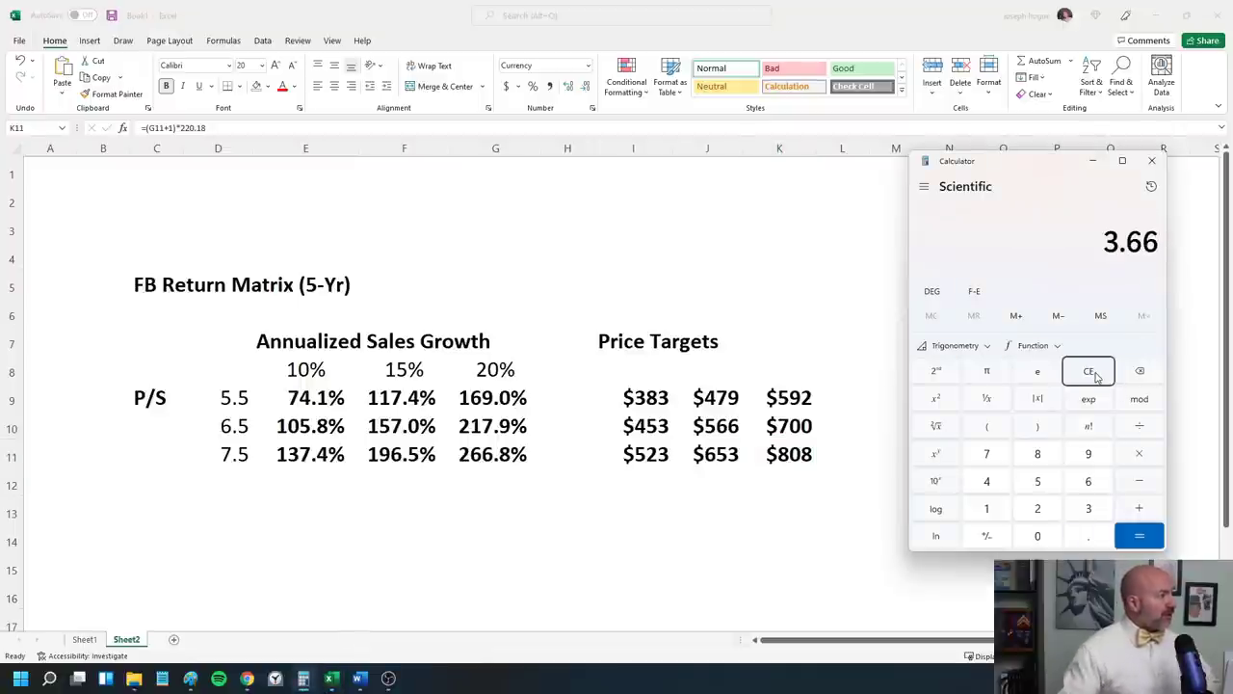
left_click(935, 453)
left_click(1087, 536)
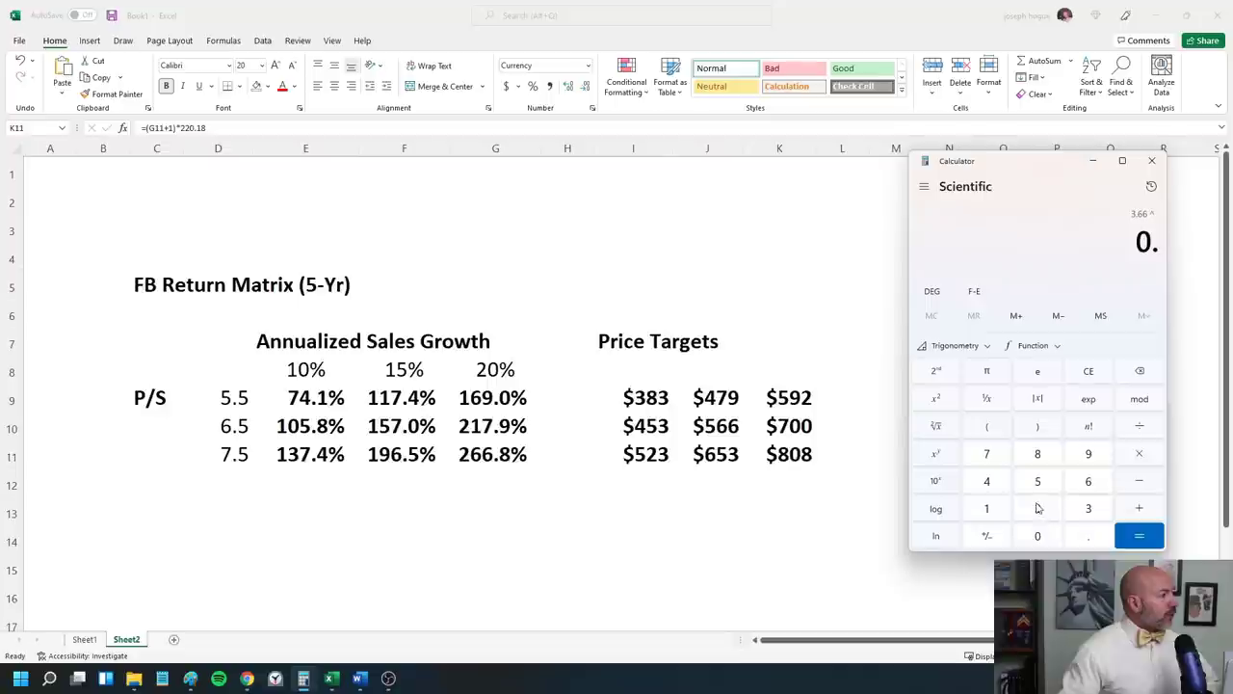
left_click(1038, 507)
left_click(1143, 544)
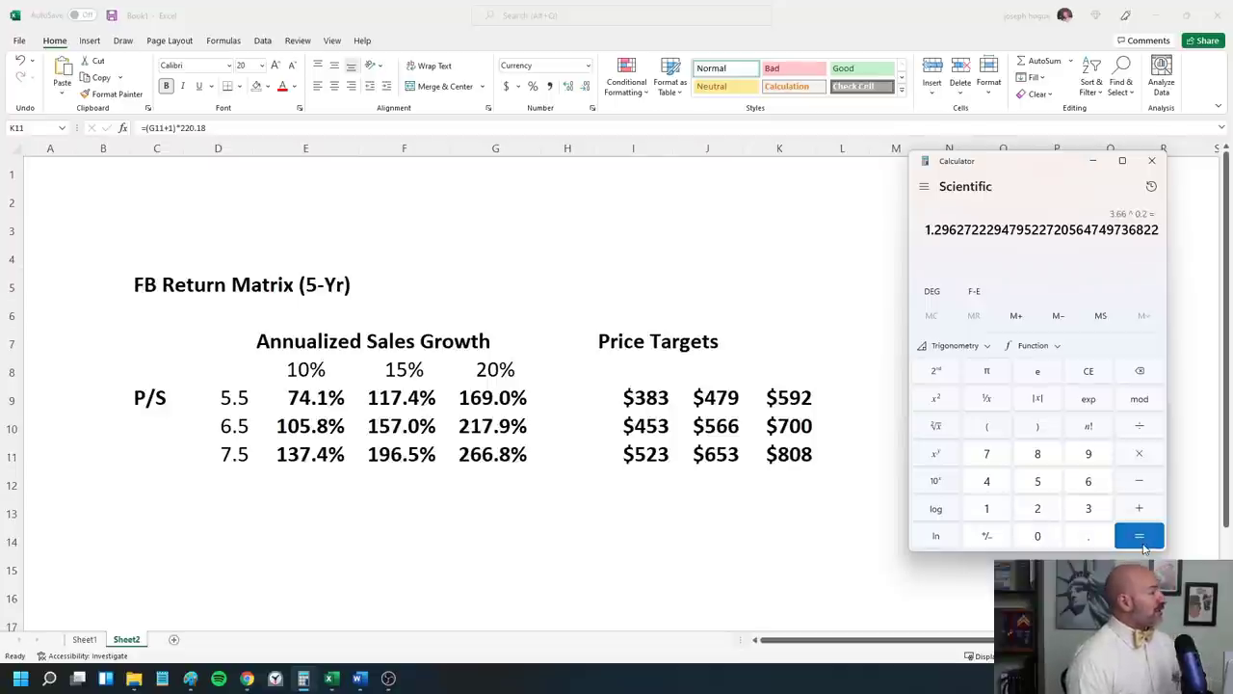